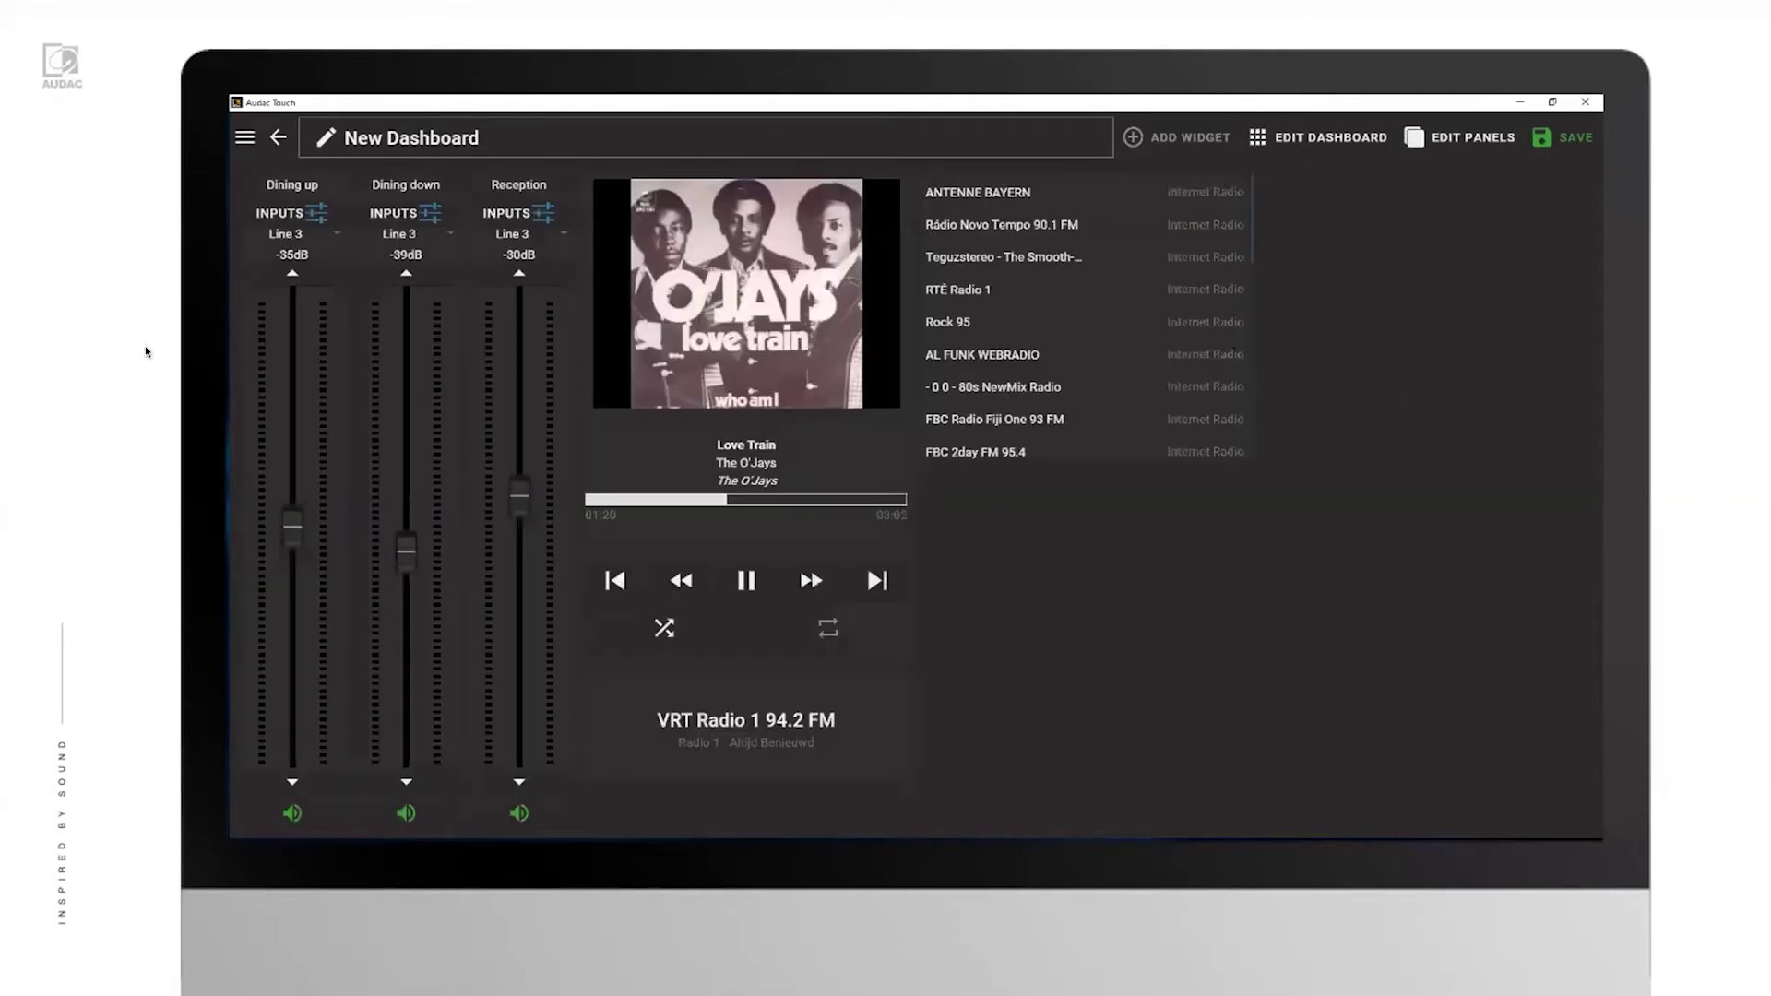
left_click(353, 475)
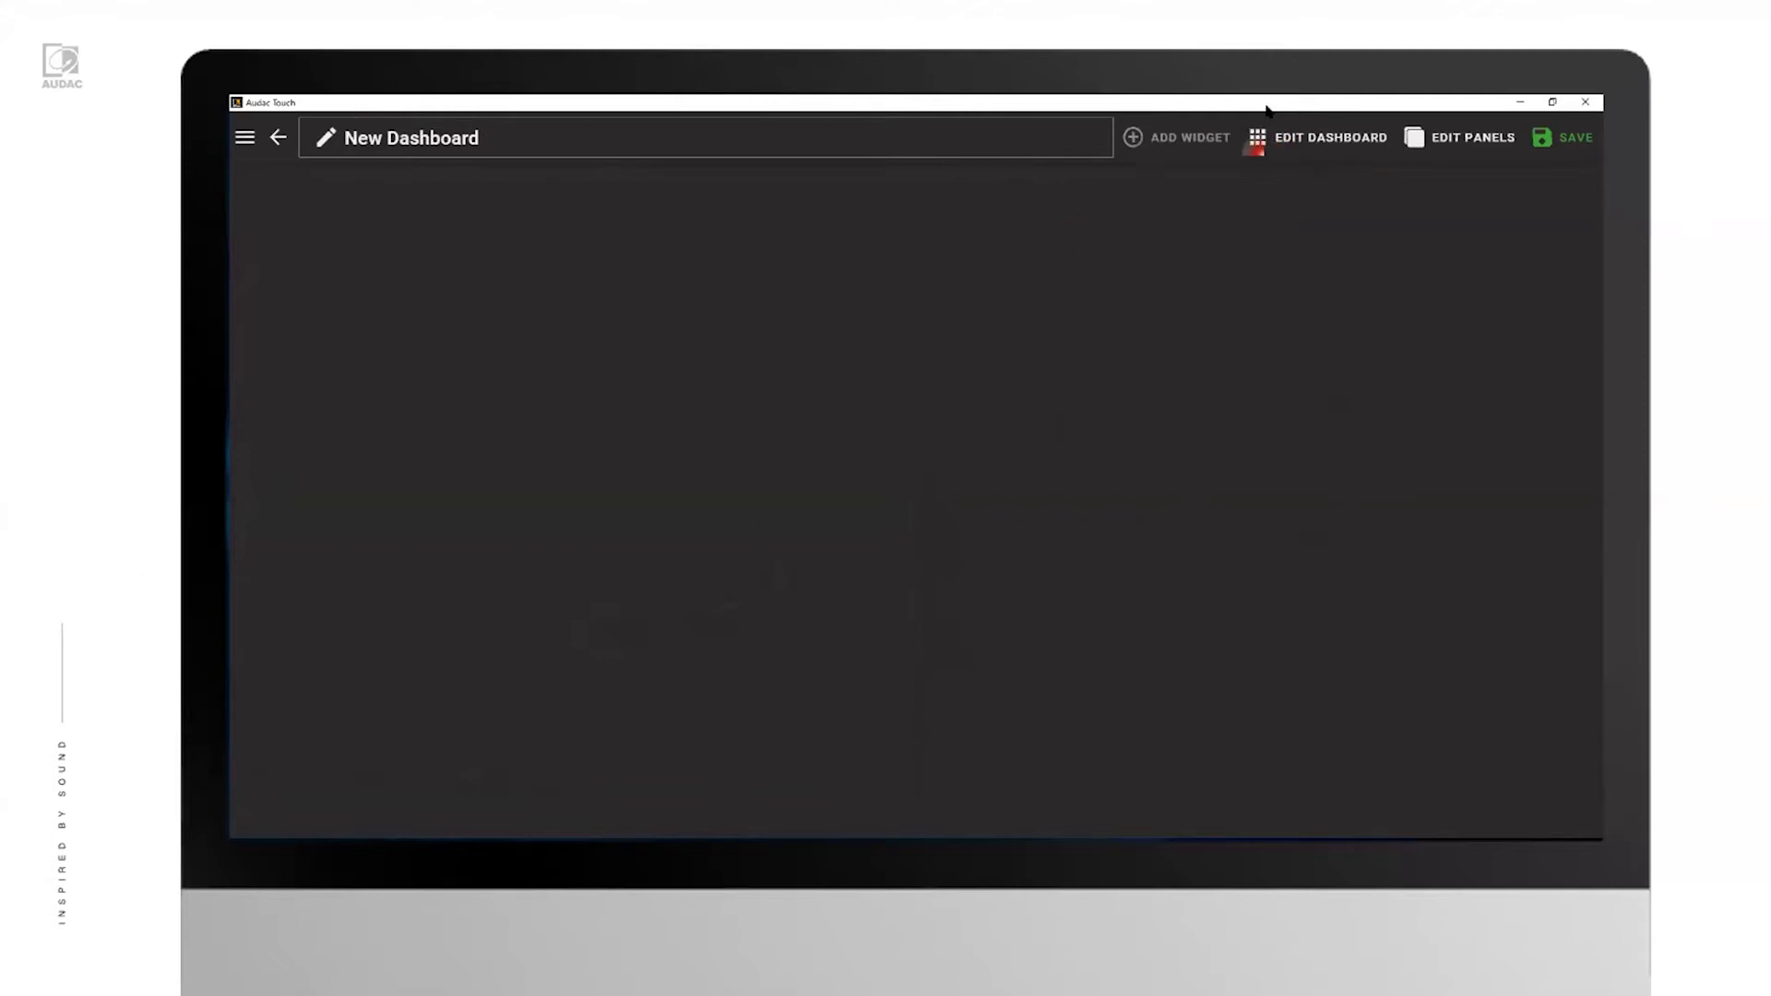
left_click(1260, 163)
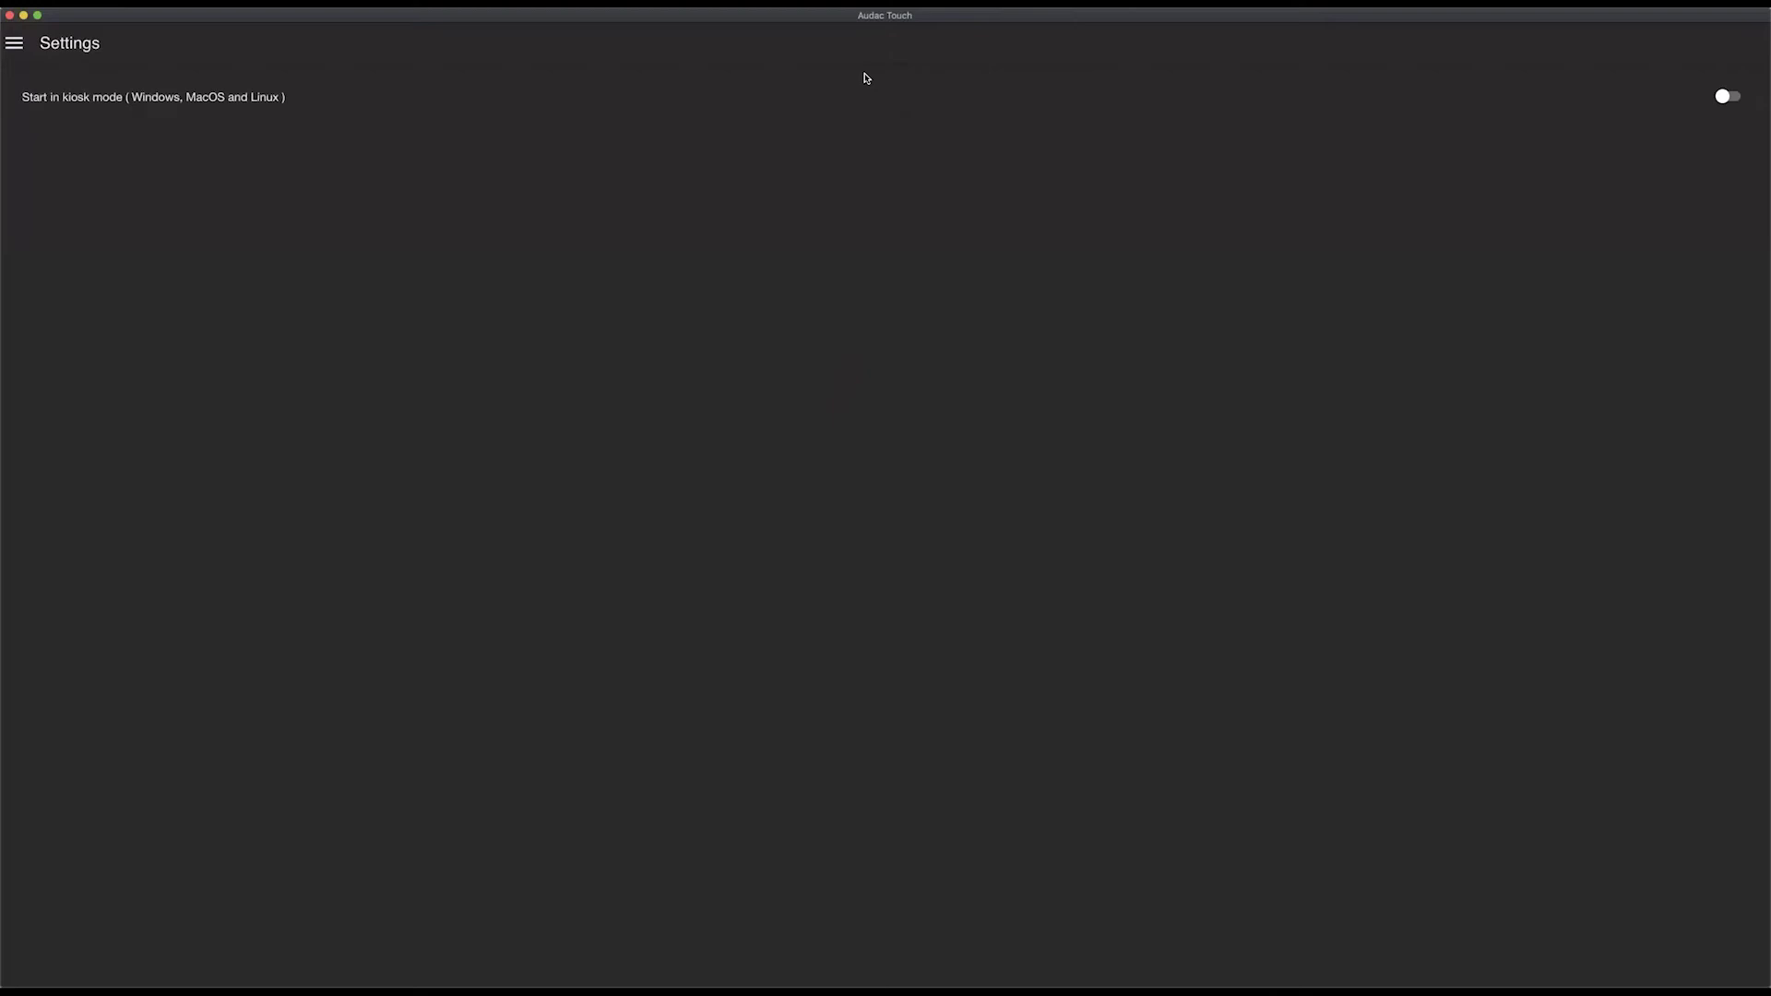
left_click(821, 194)
Open the device list and look over the AUDAC devices found on the network.
left_click(15, 44)
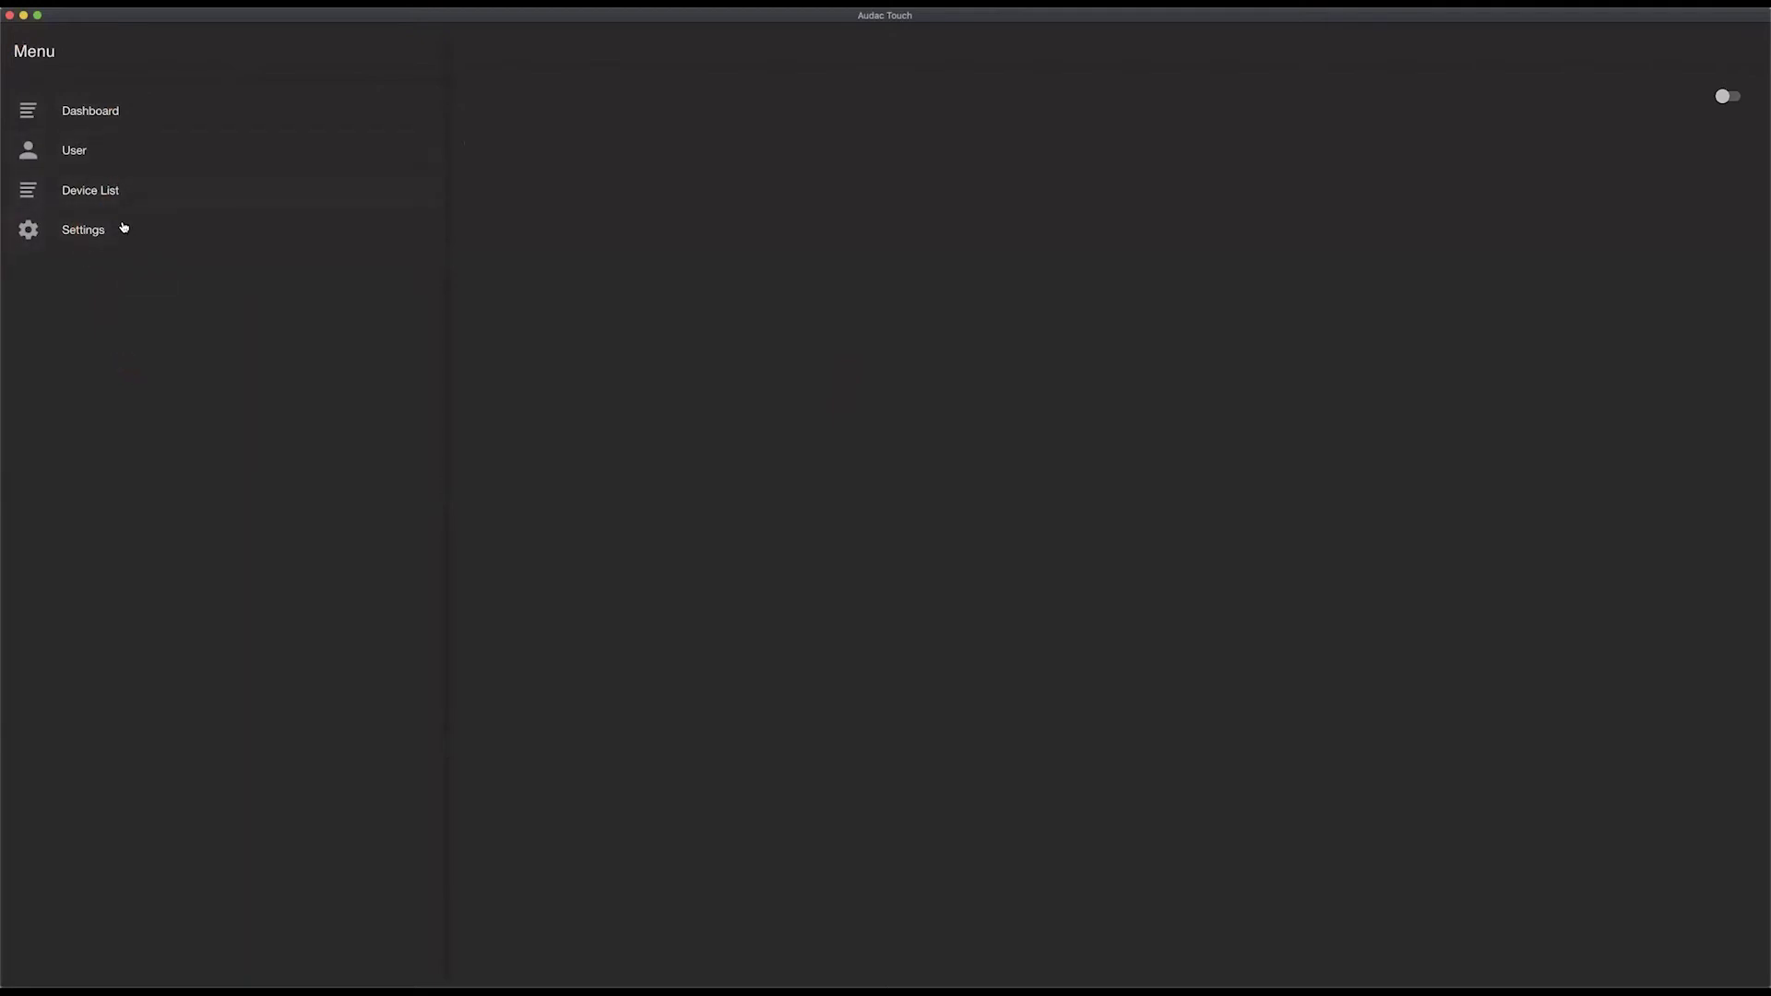
left_click(100, 195)
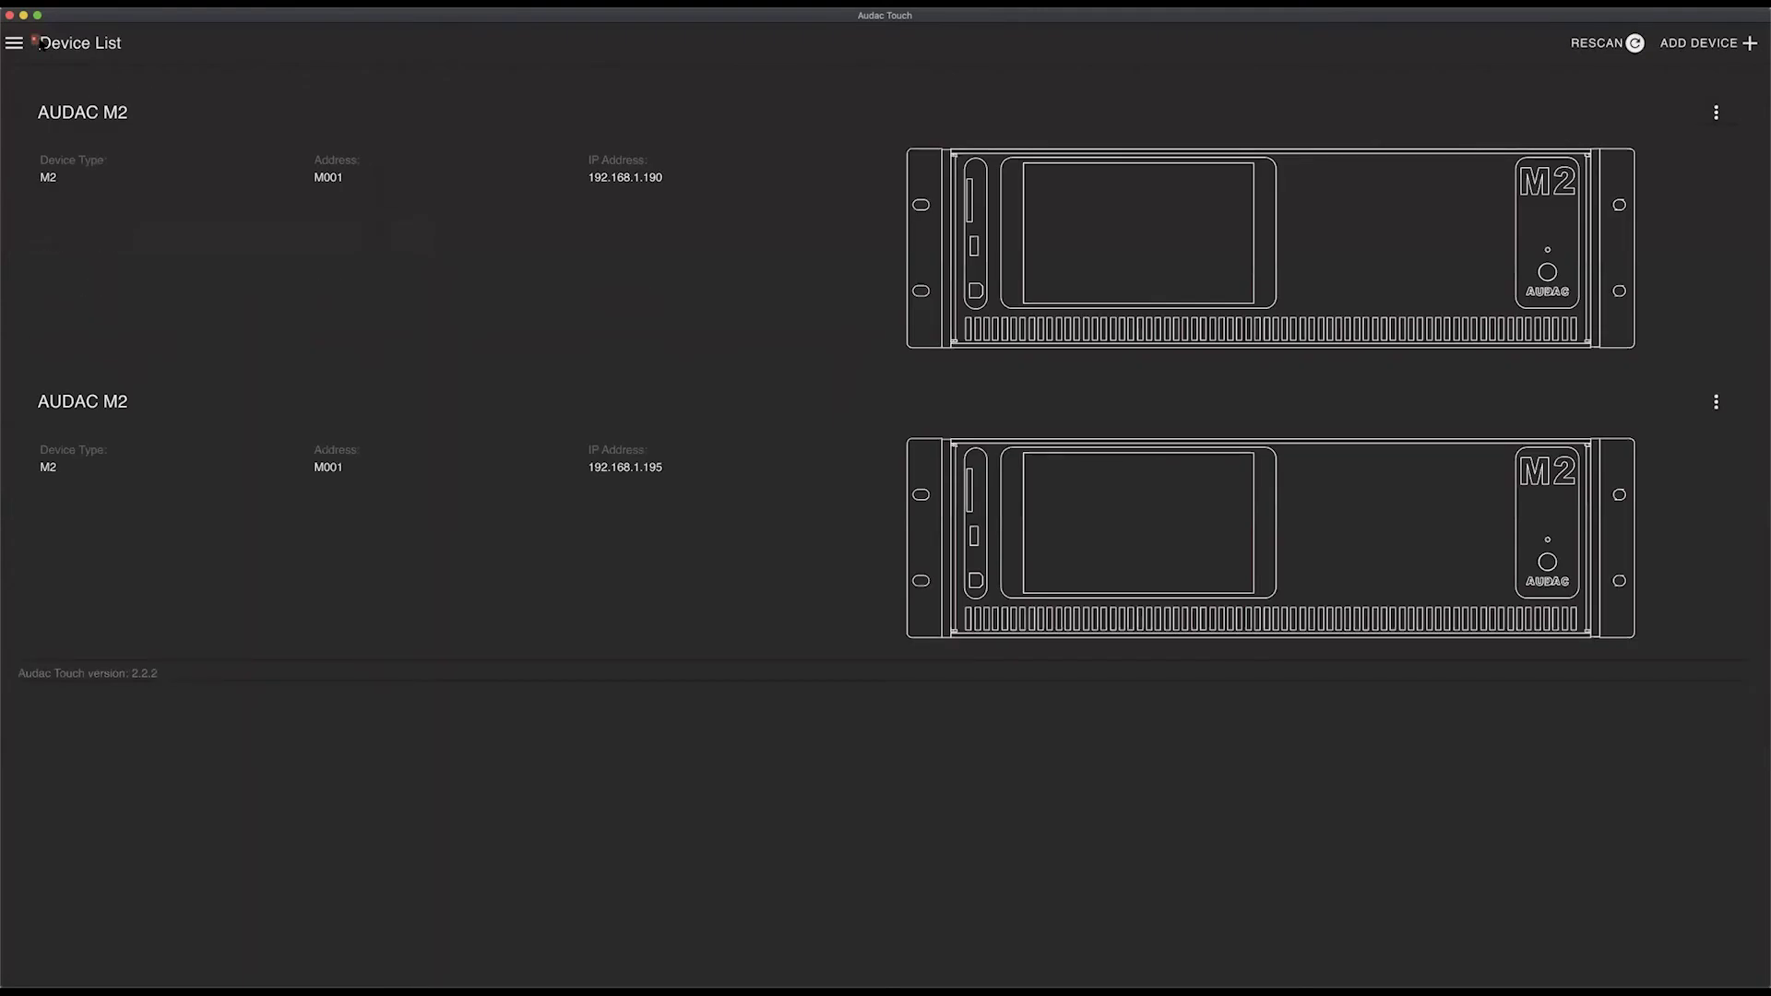
left_click(15, 43)
left_click(66, 199)
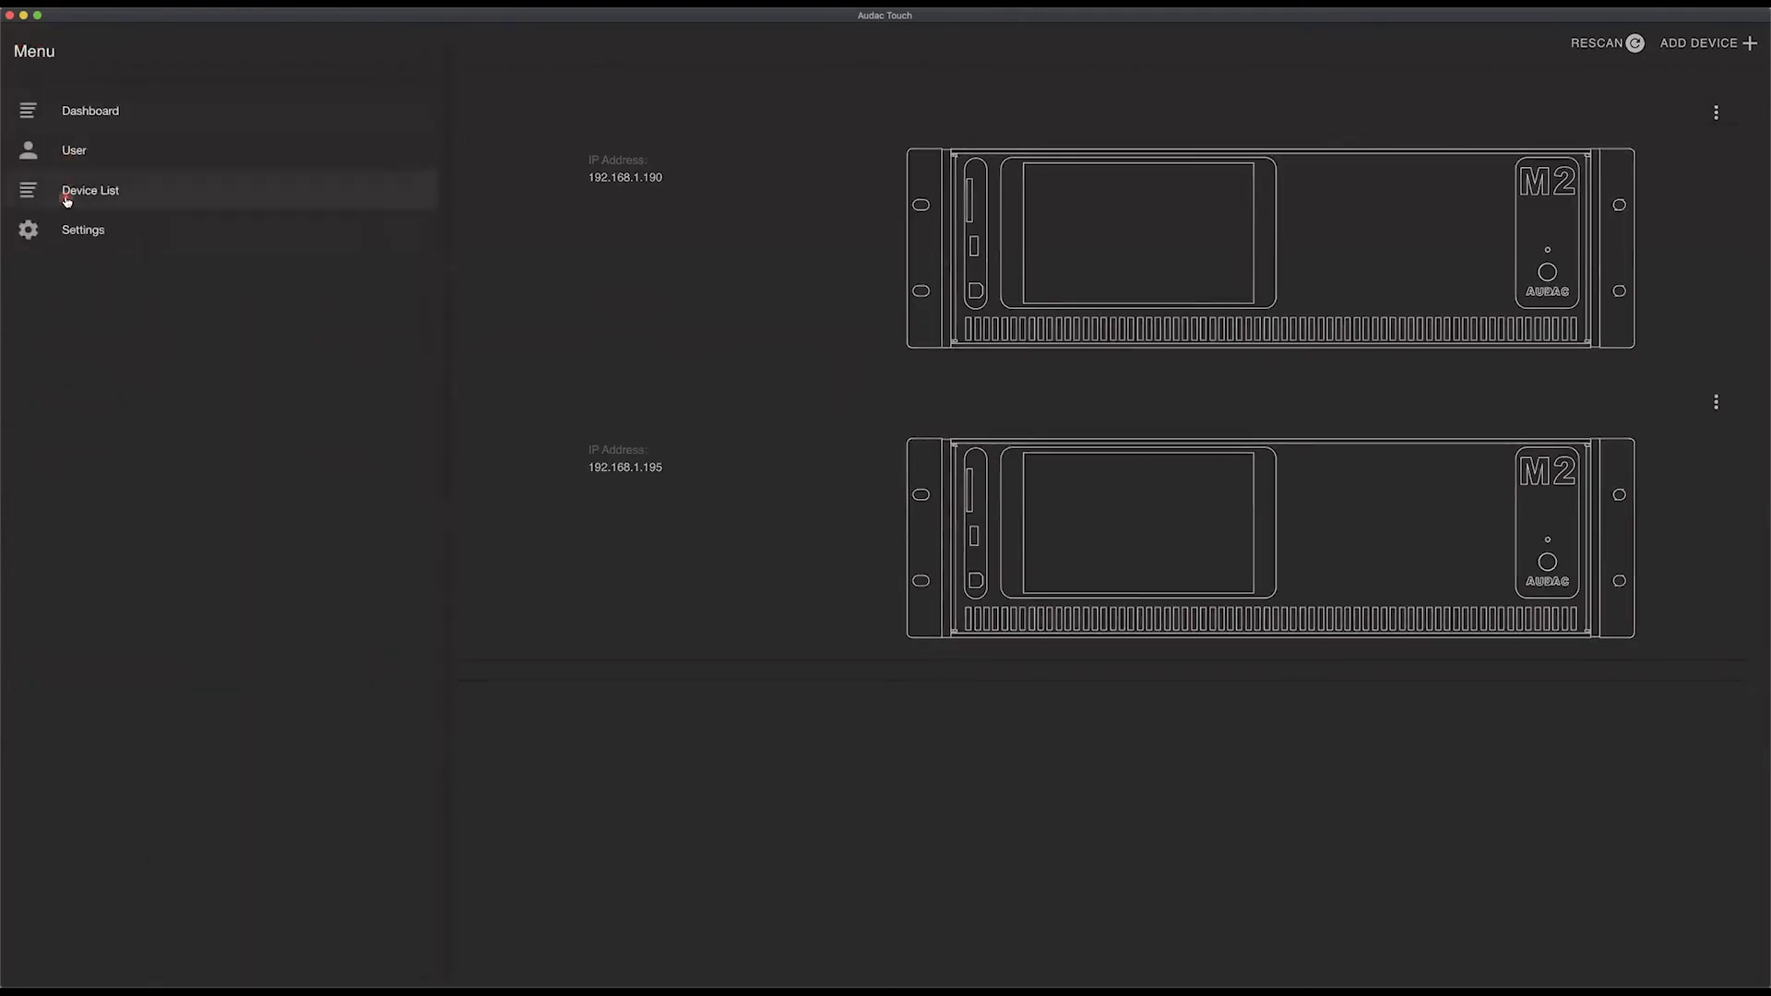
left_click(1416, 48)
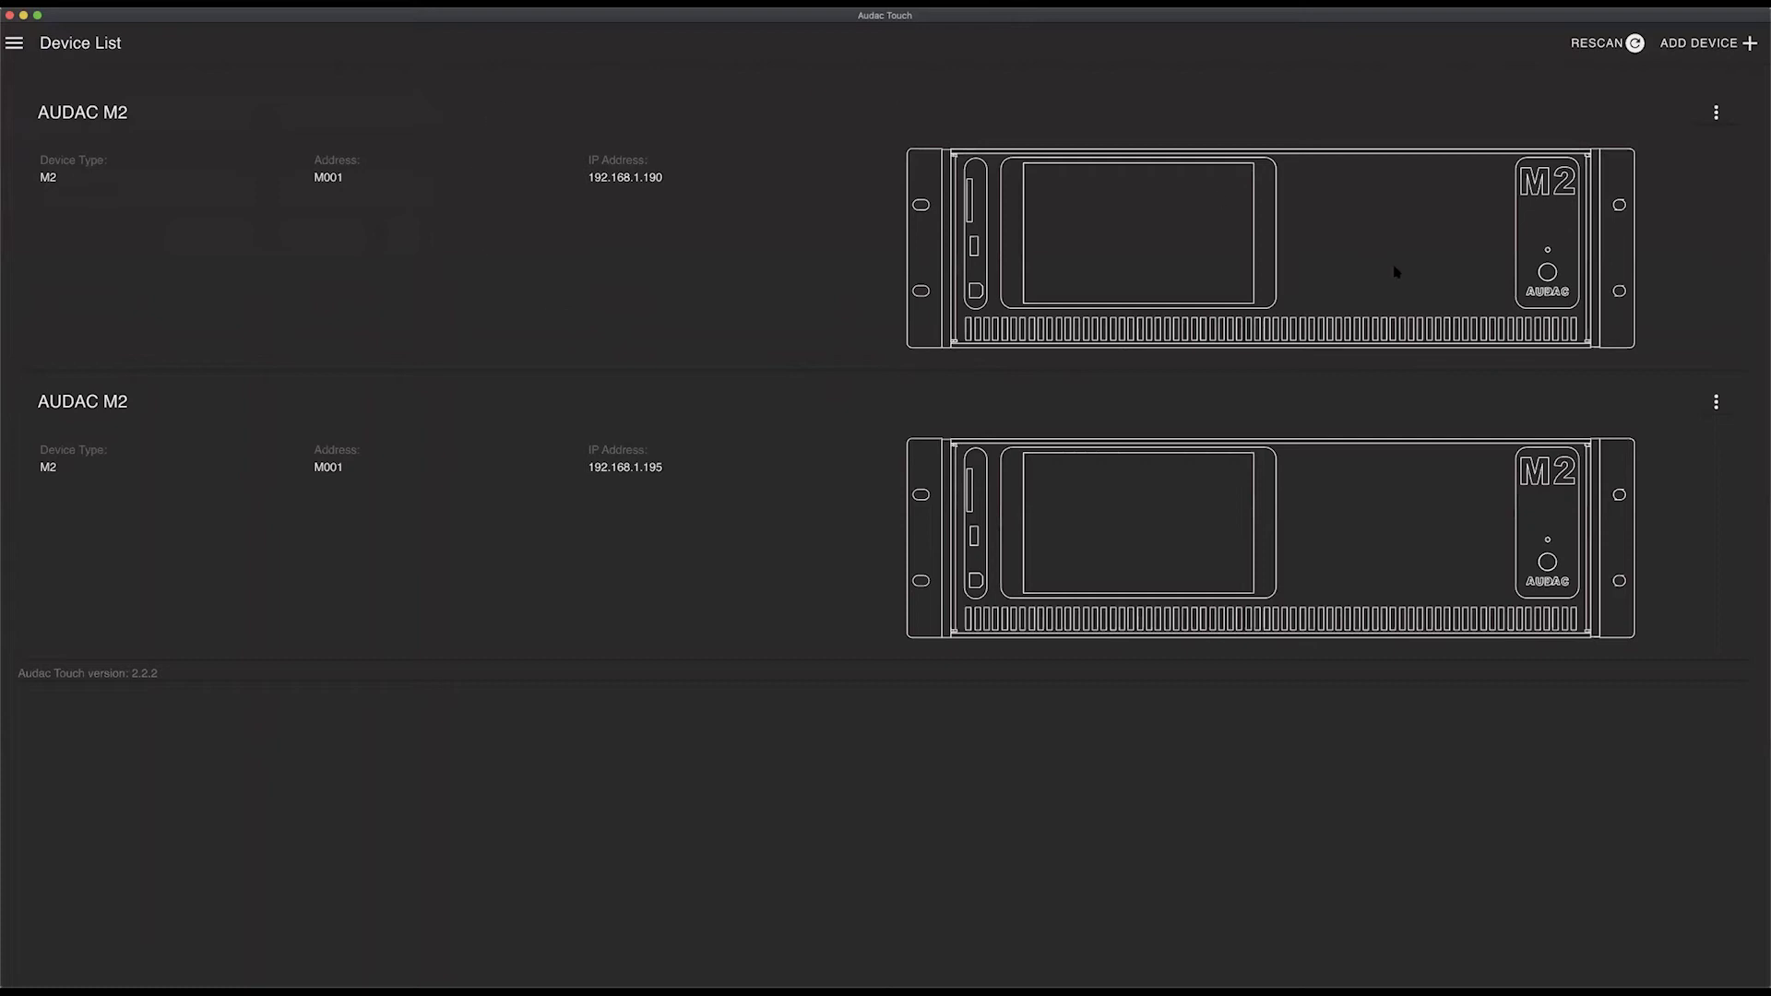
left_click(1164, 821)
Create a new dashboard from the dashboards overview and start adding a widget in its layout editor.
left_click(12, 37)
left_click(15, 43)
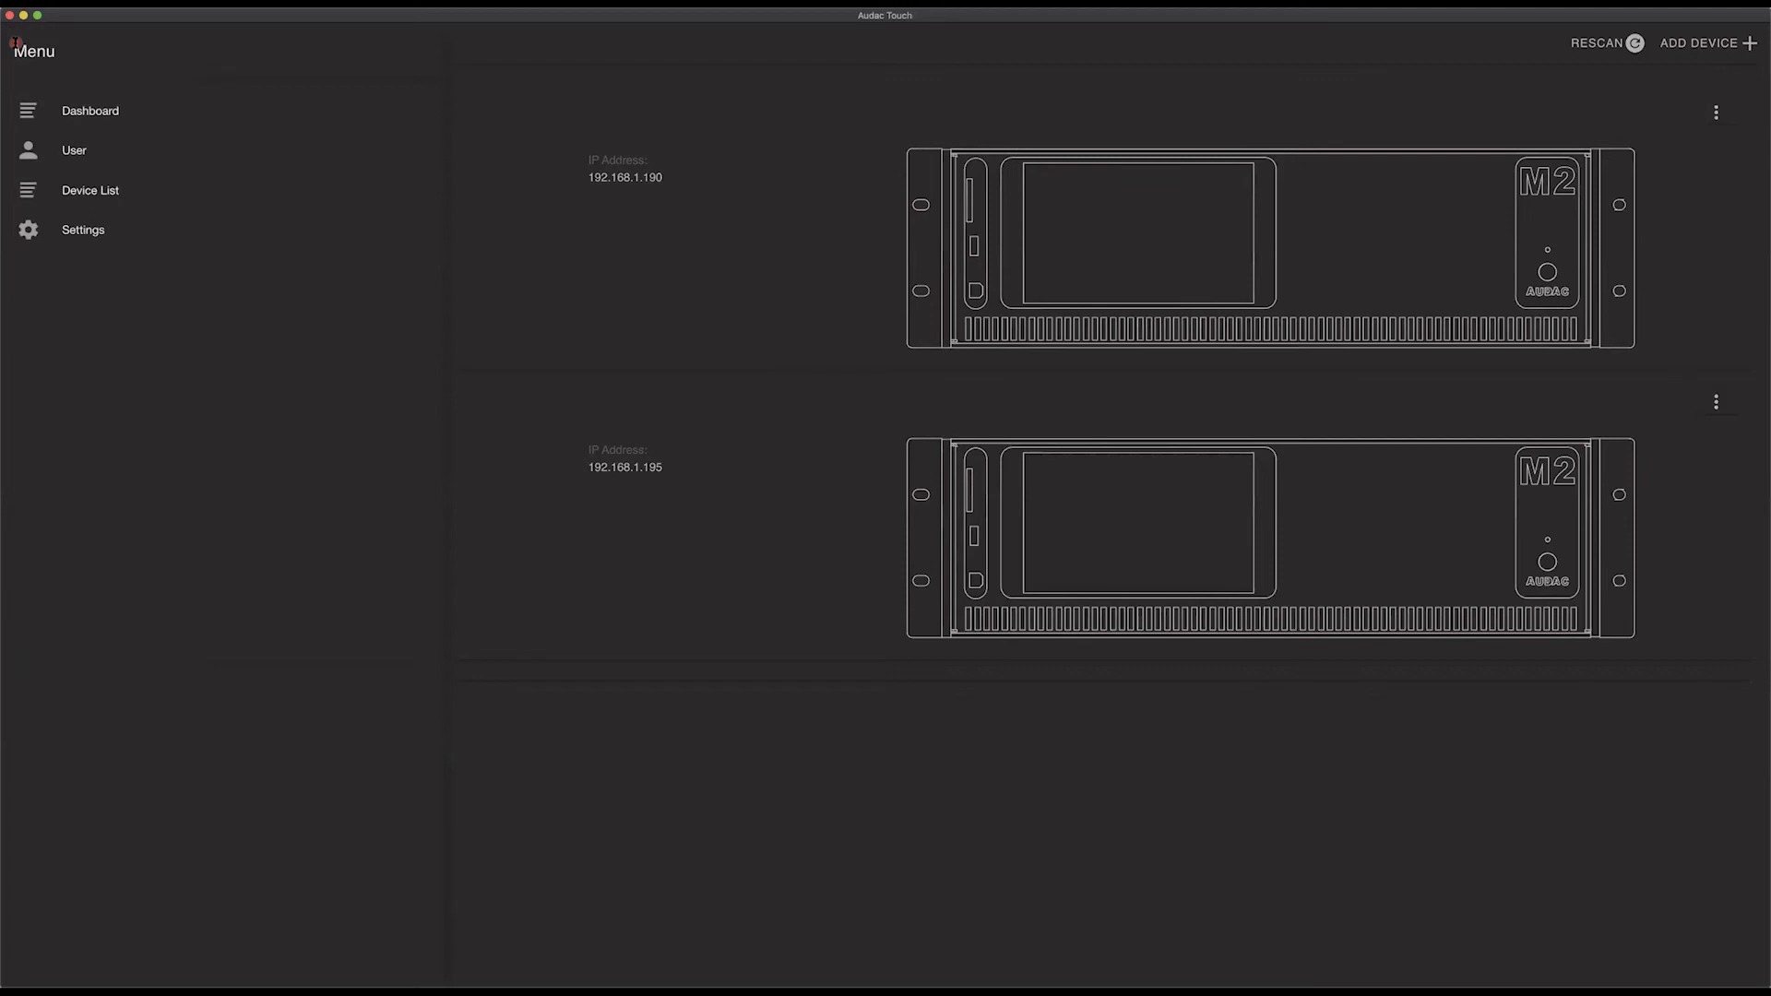
left_click(28, 108)
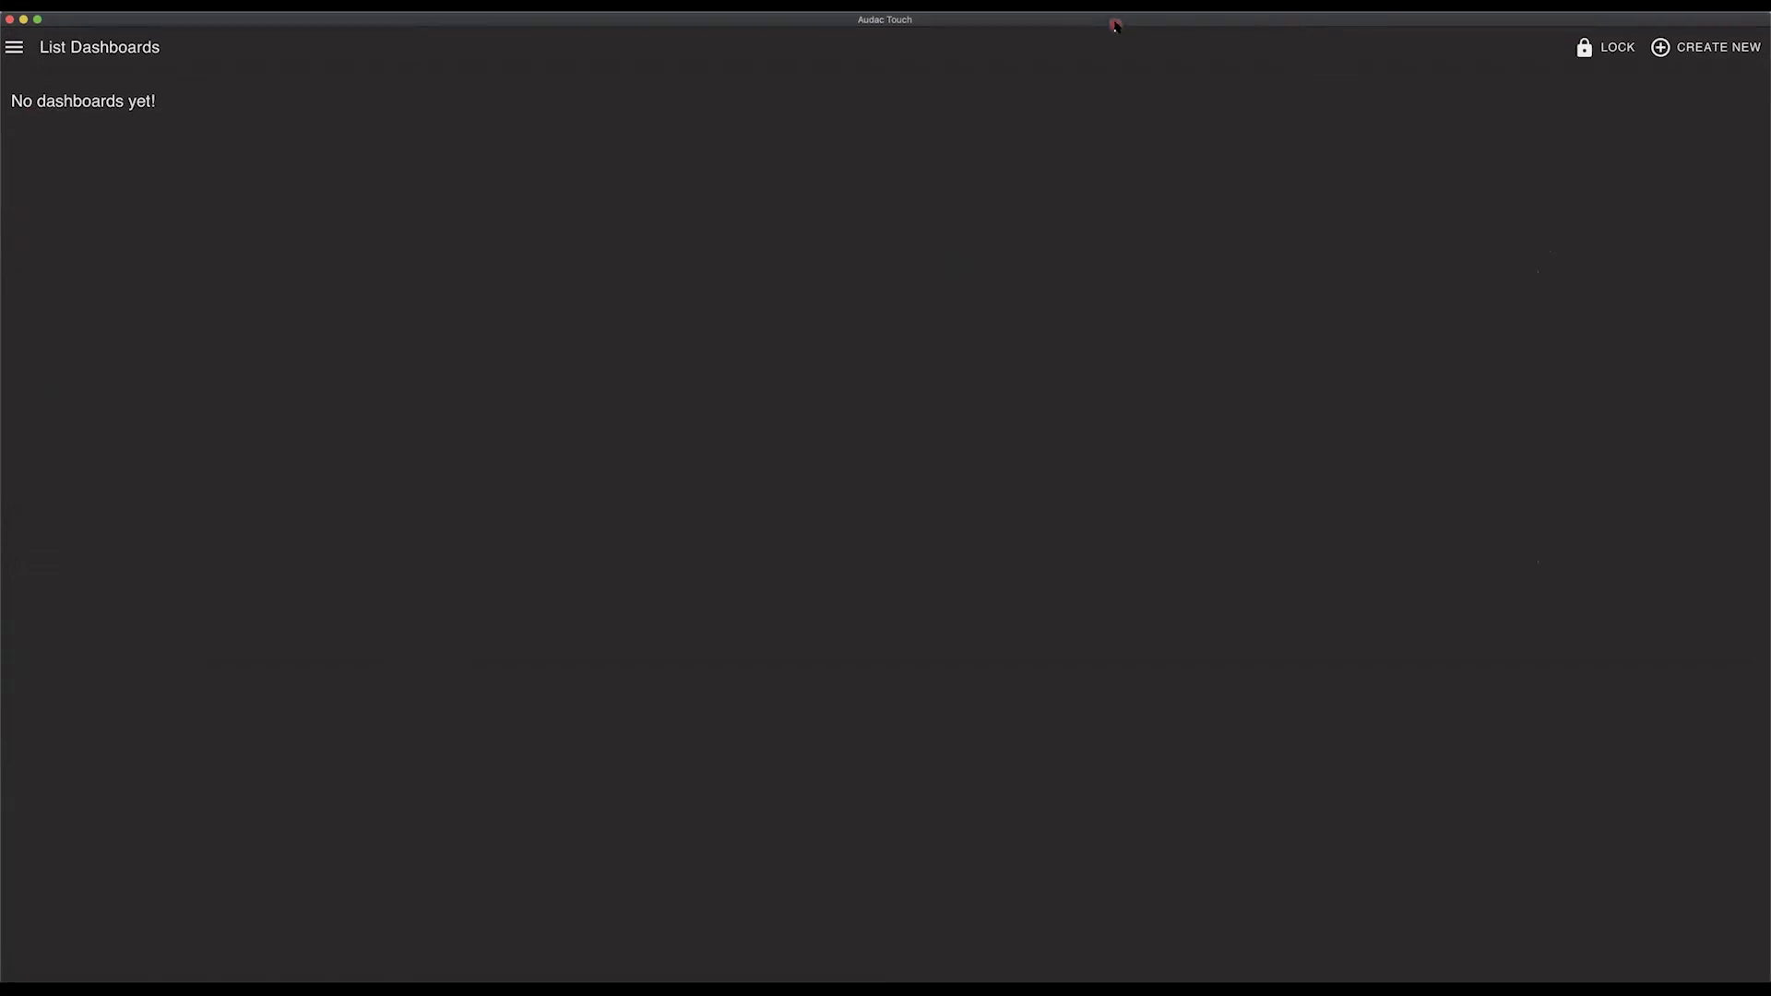
left_click_drag(1116, 20, 1115, 37)
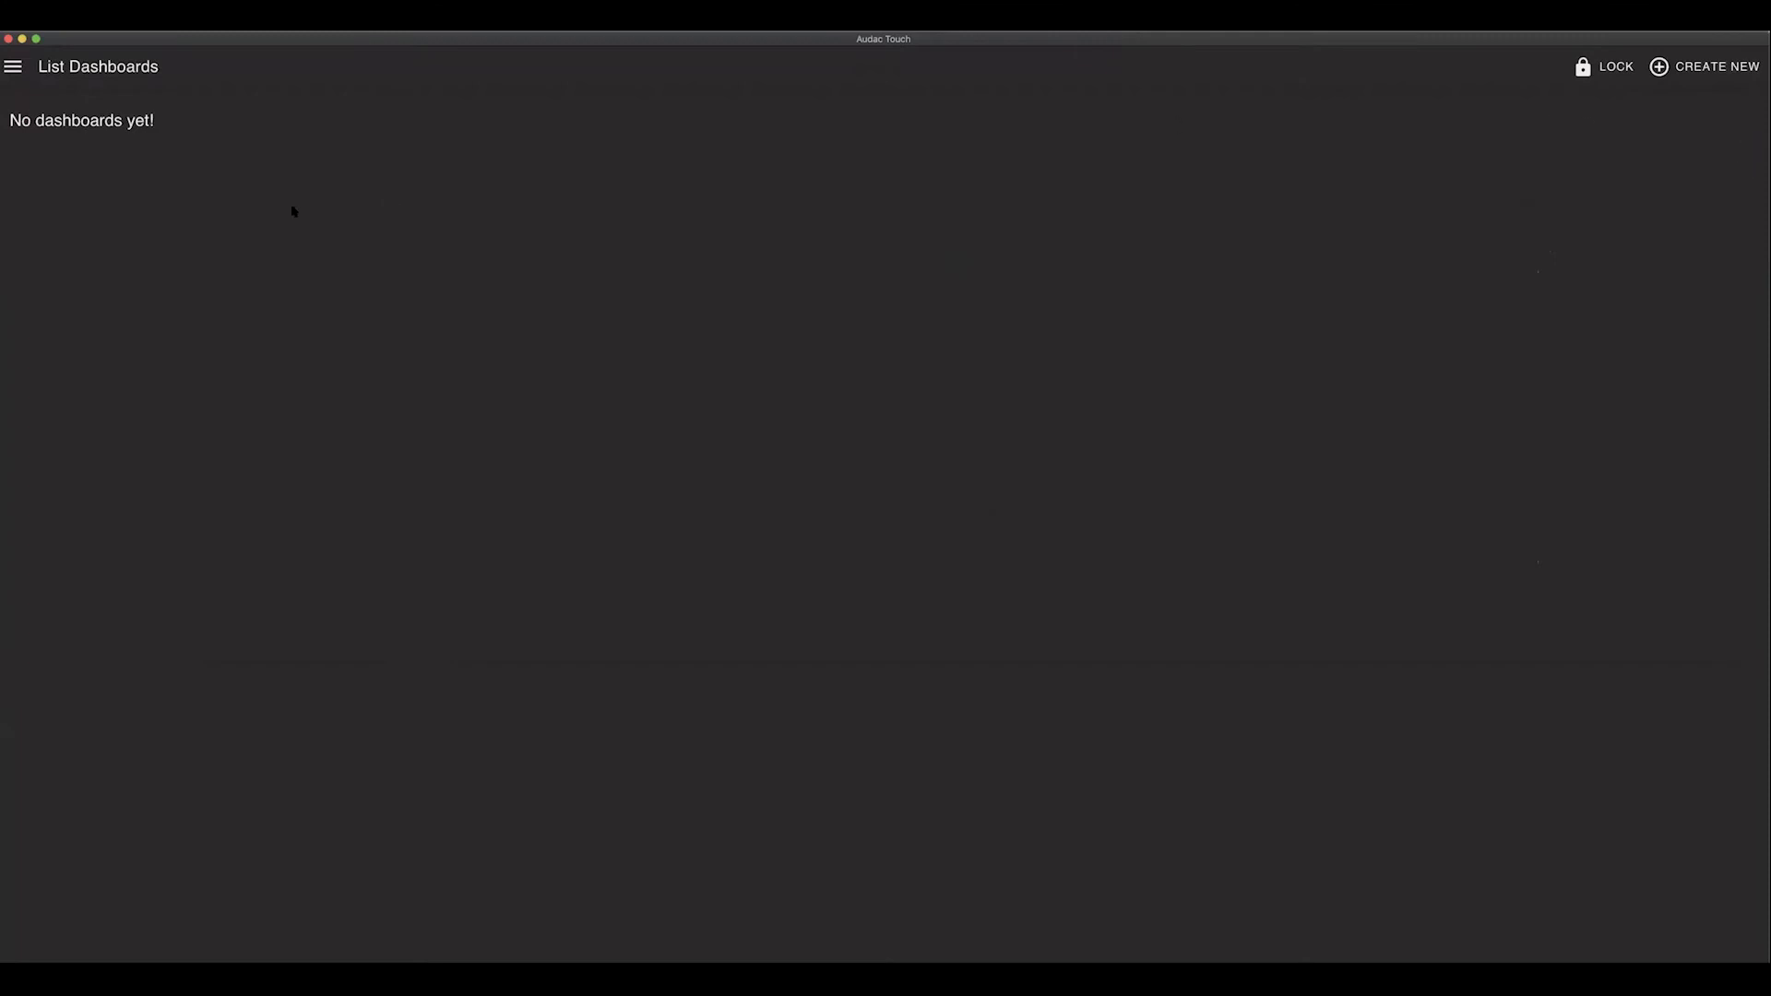
left_click(1662, 71)
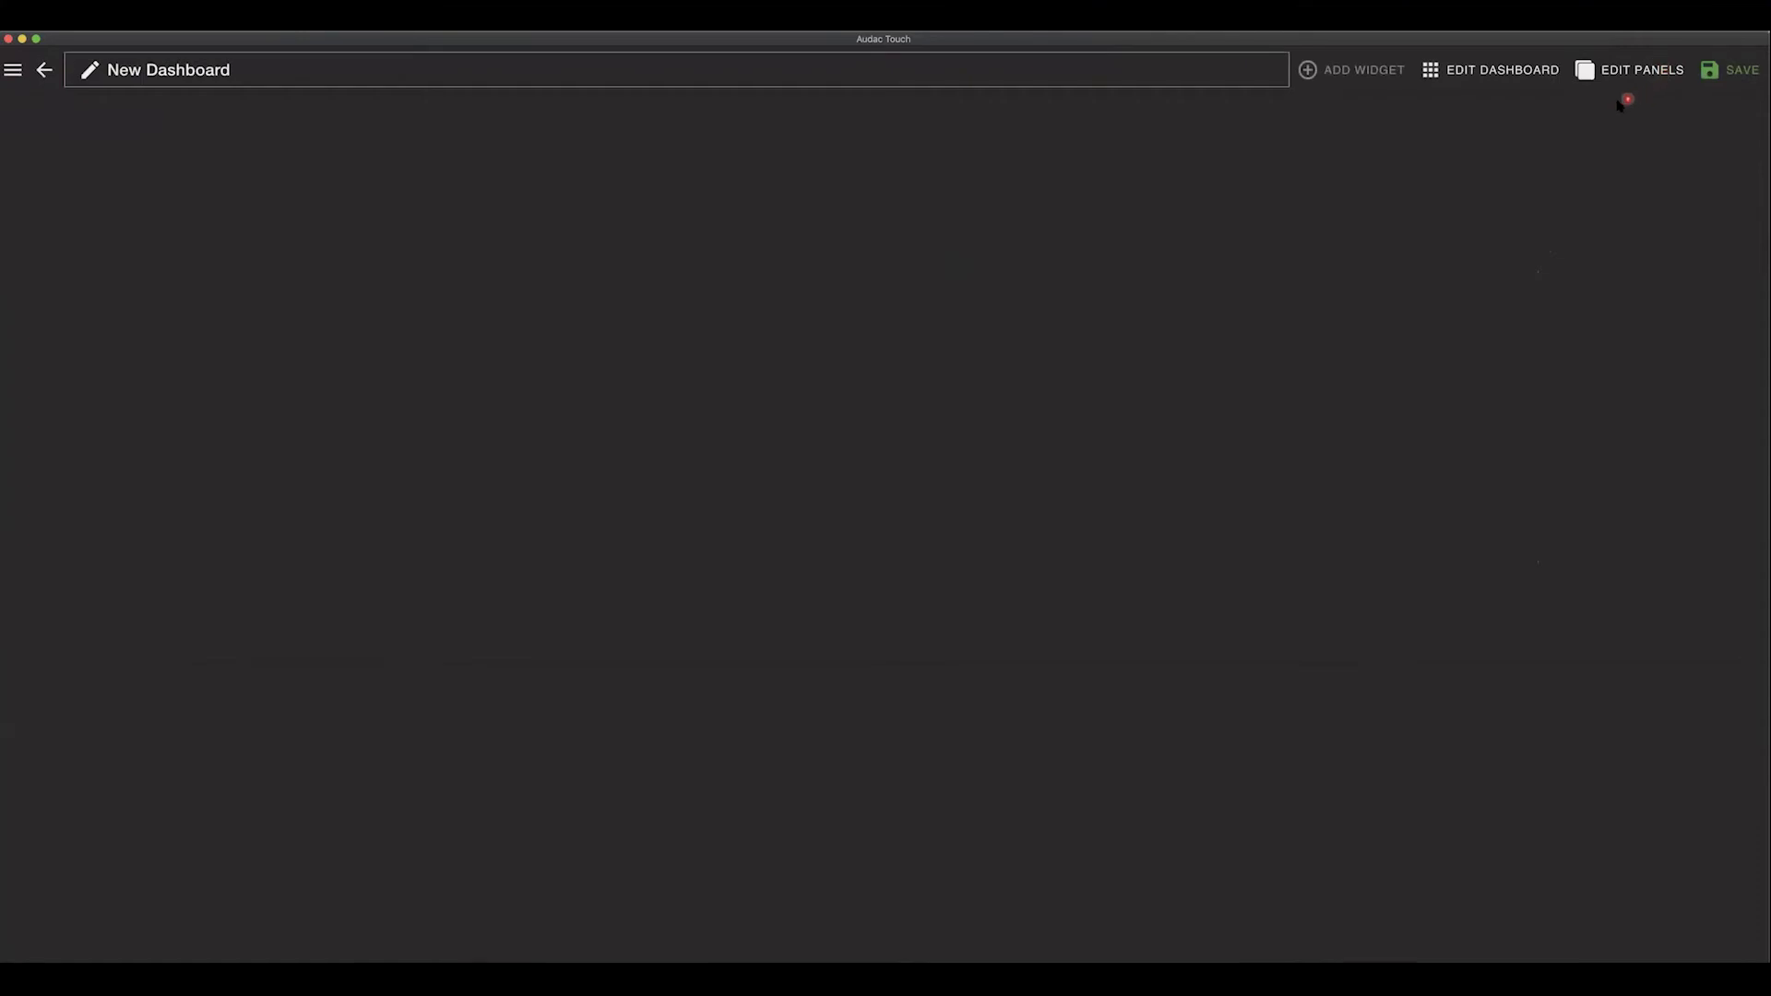
left_click(1450, 73)
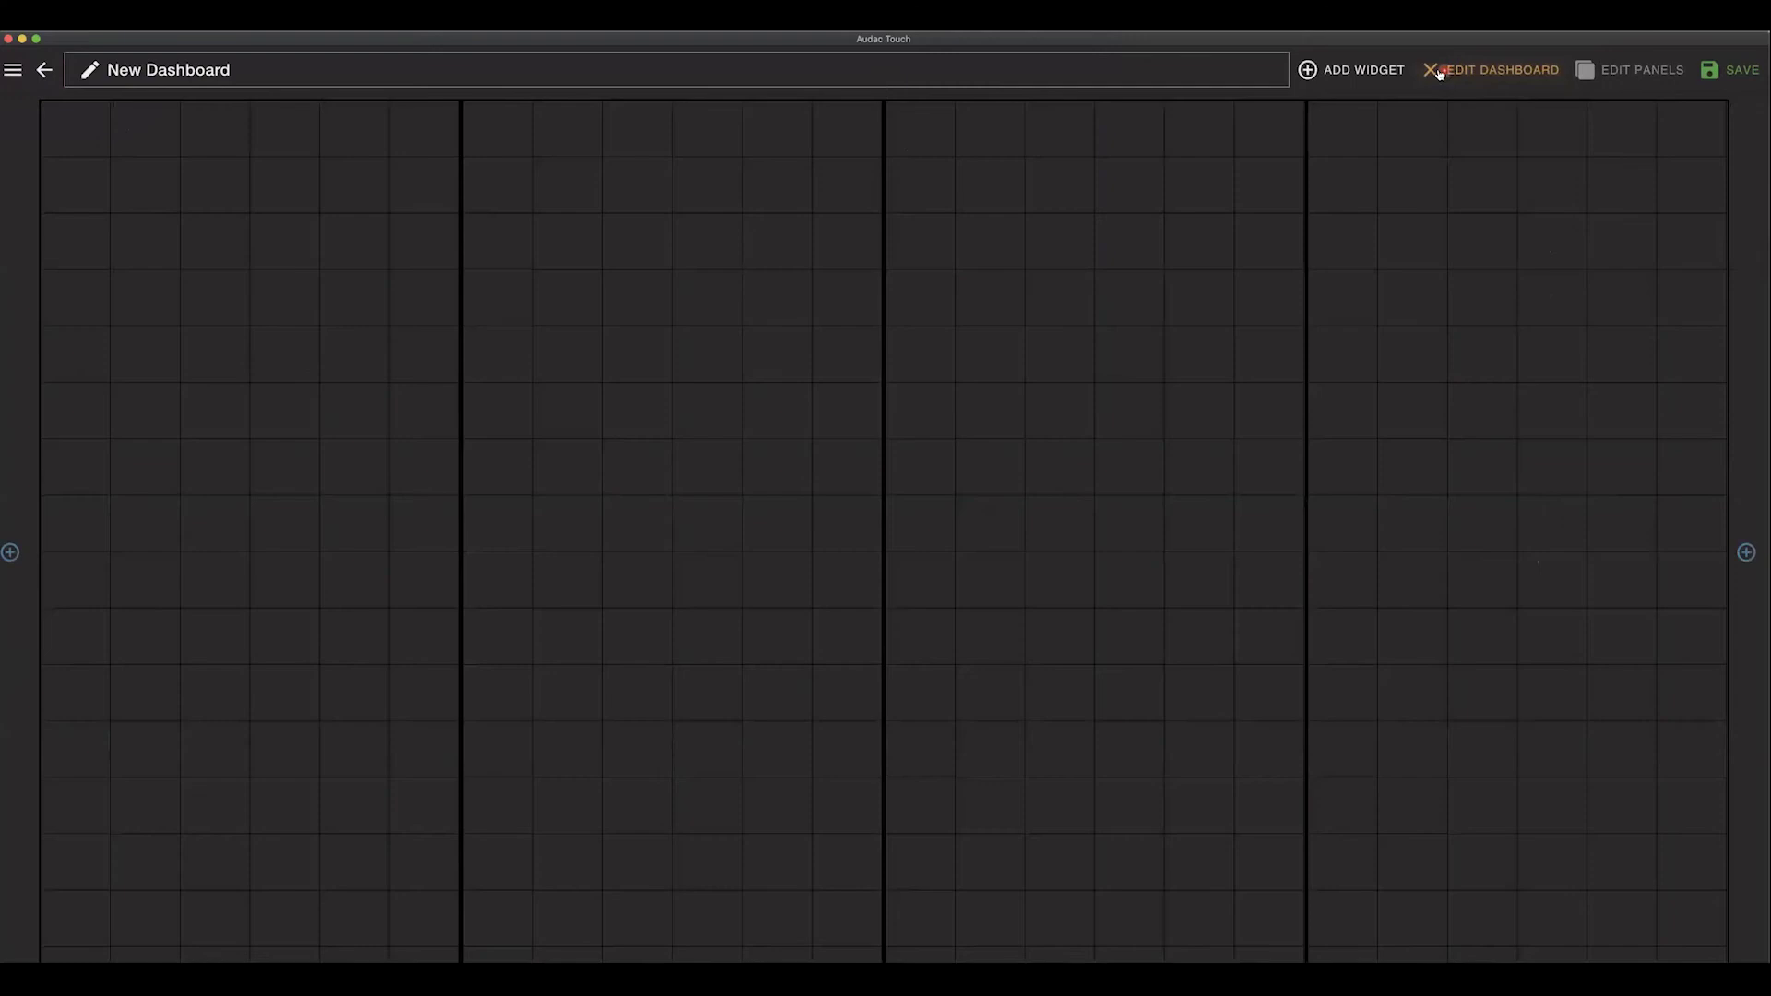
left_click(1308, 70)
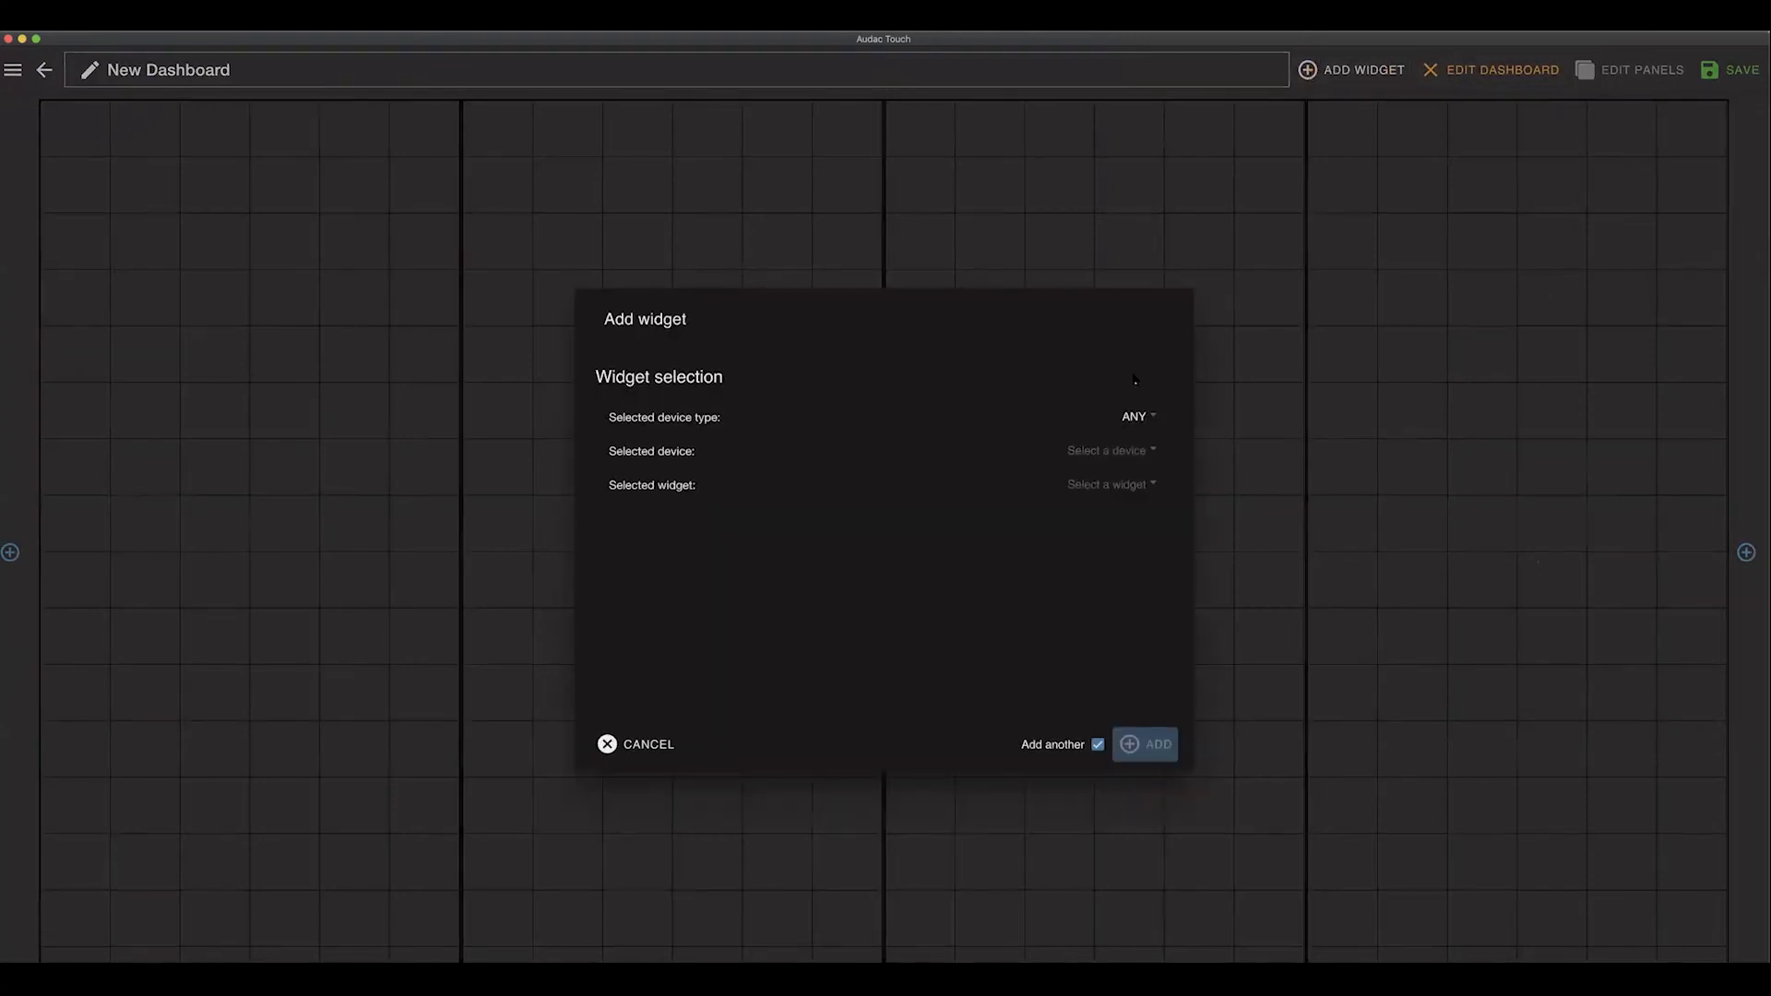
Set the new widget's device type to MTX48 and check which devices are available for it.
left_click(1154, 417)
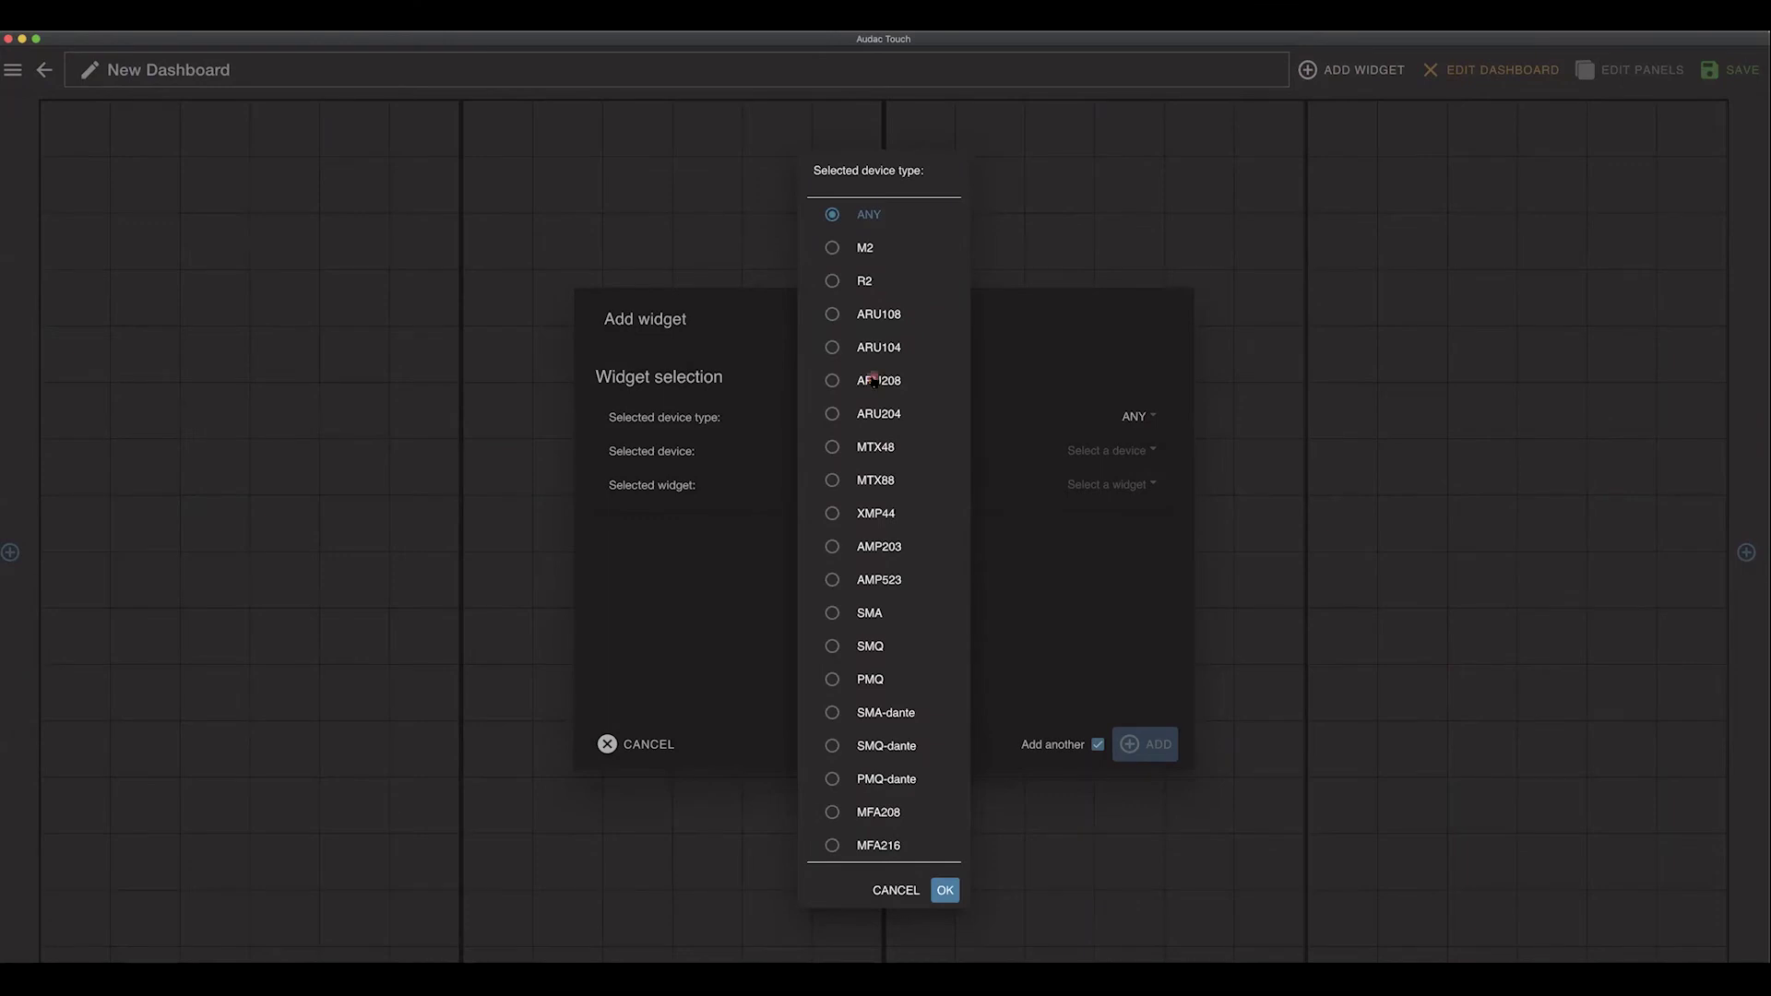
left_click(826, 555)
left_click(908, 480)
left_click(833, 449)
left_click(945, 890)
left_click(1151, 450)
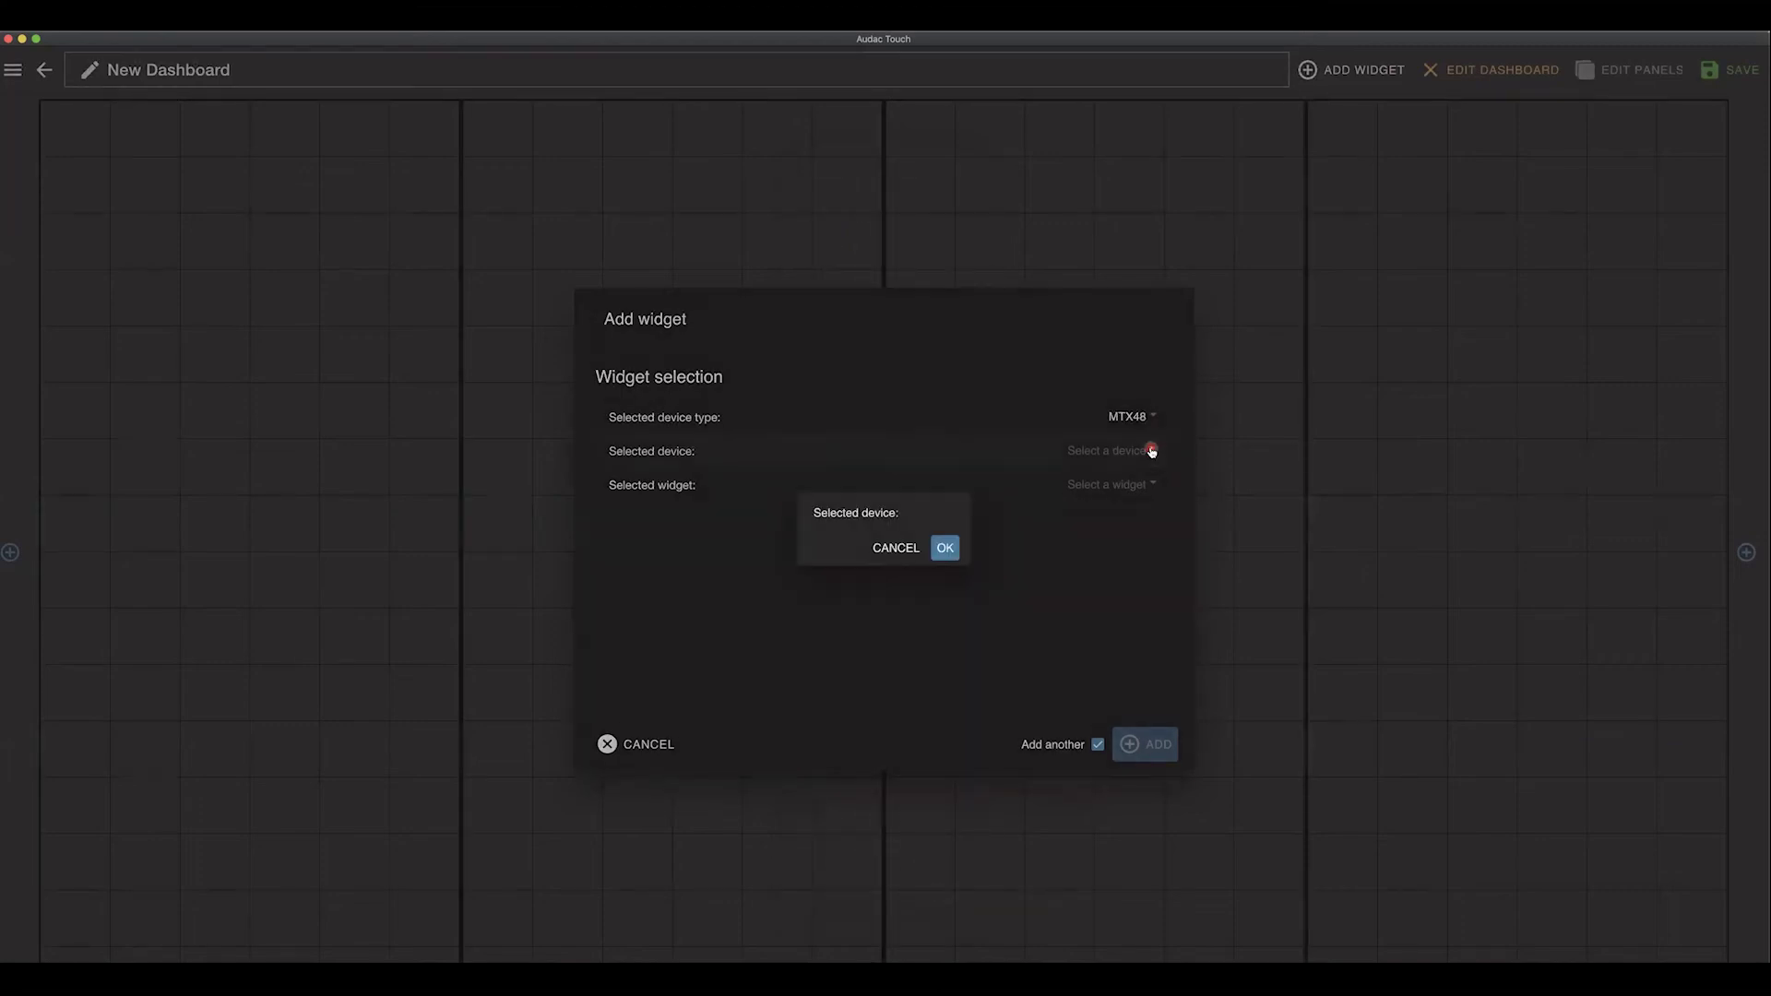
left_click(944, 548)
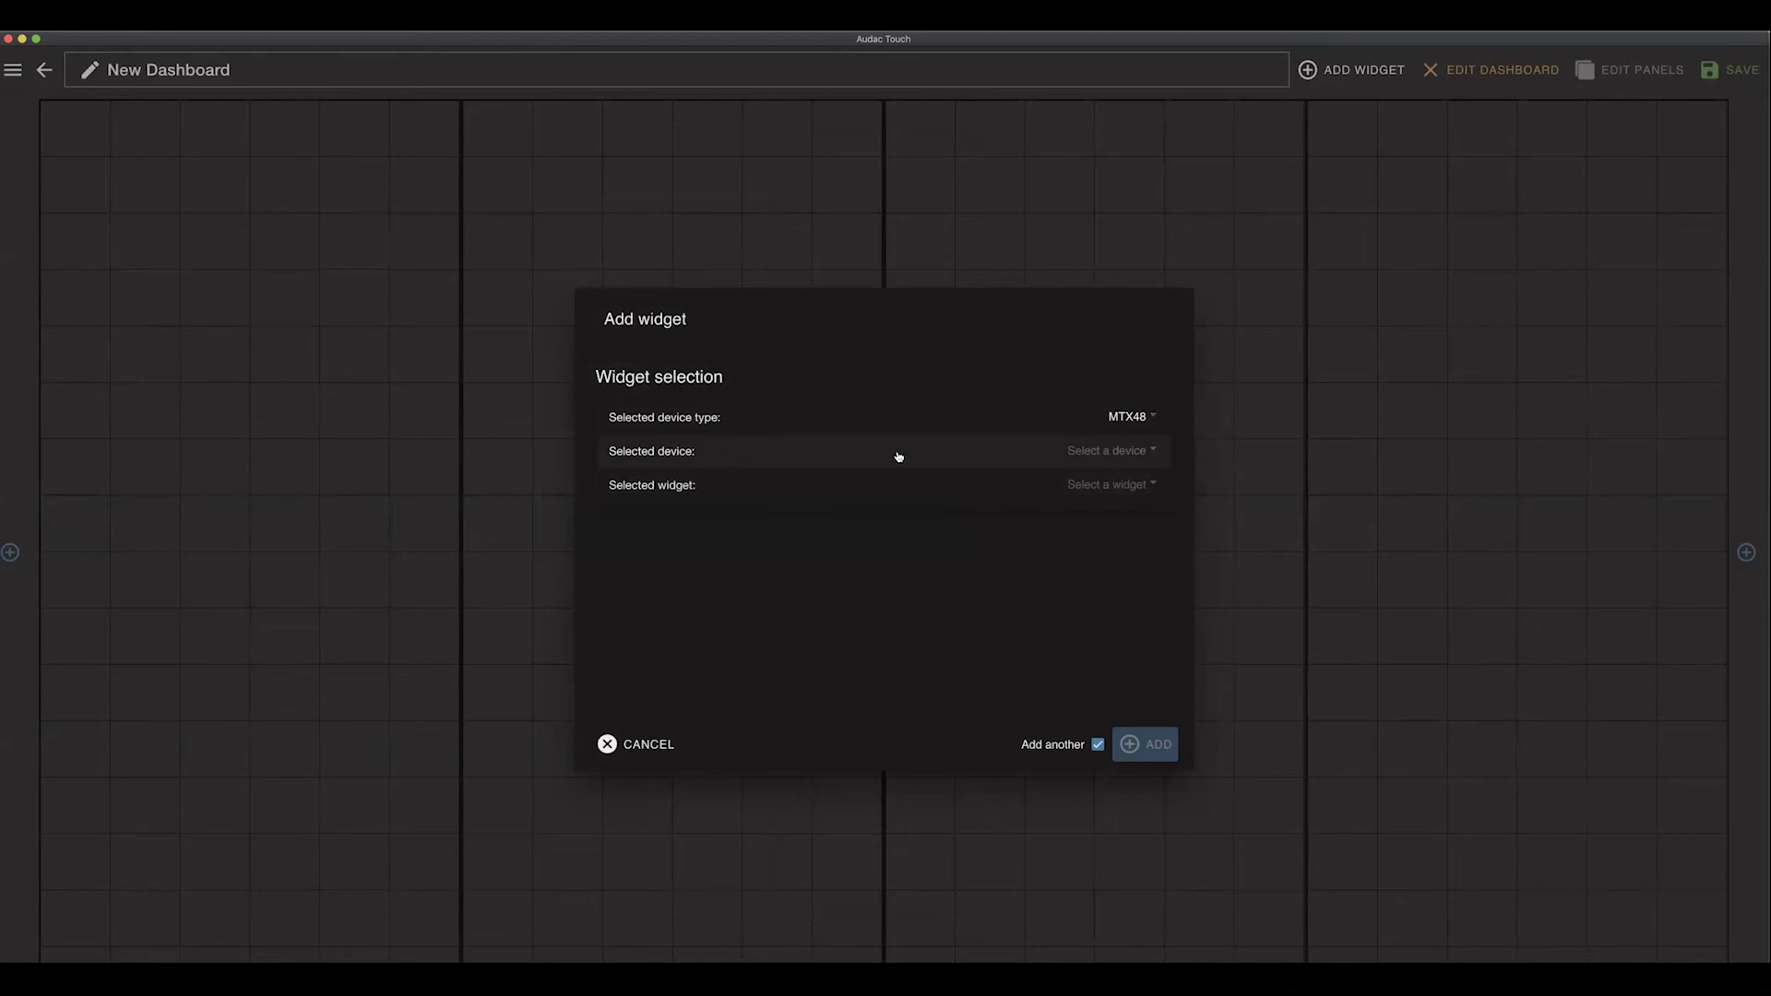
Choose Zone Slider as the widget and turn off the option to add another one.
left_click(1148, 486)
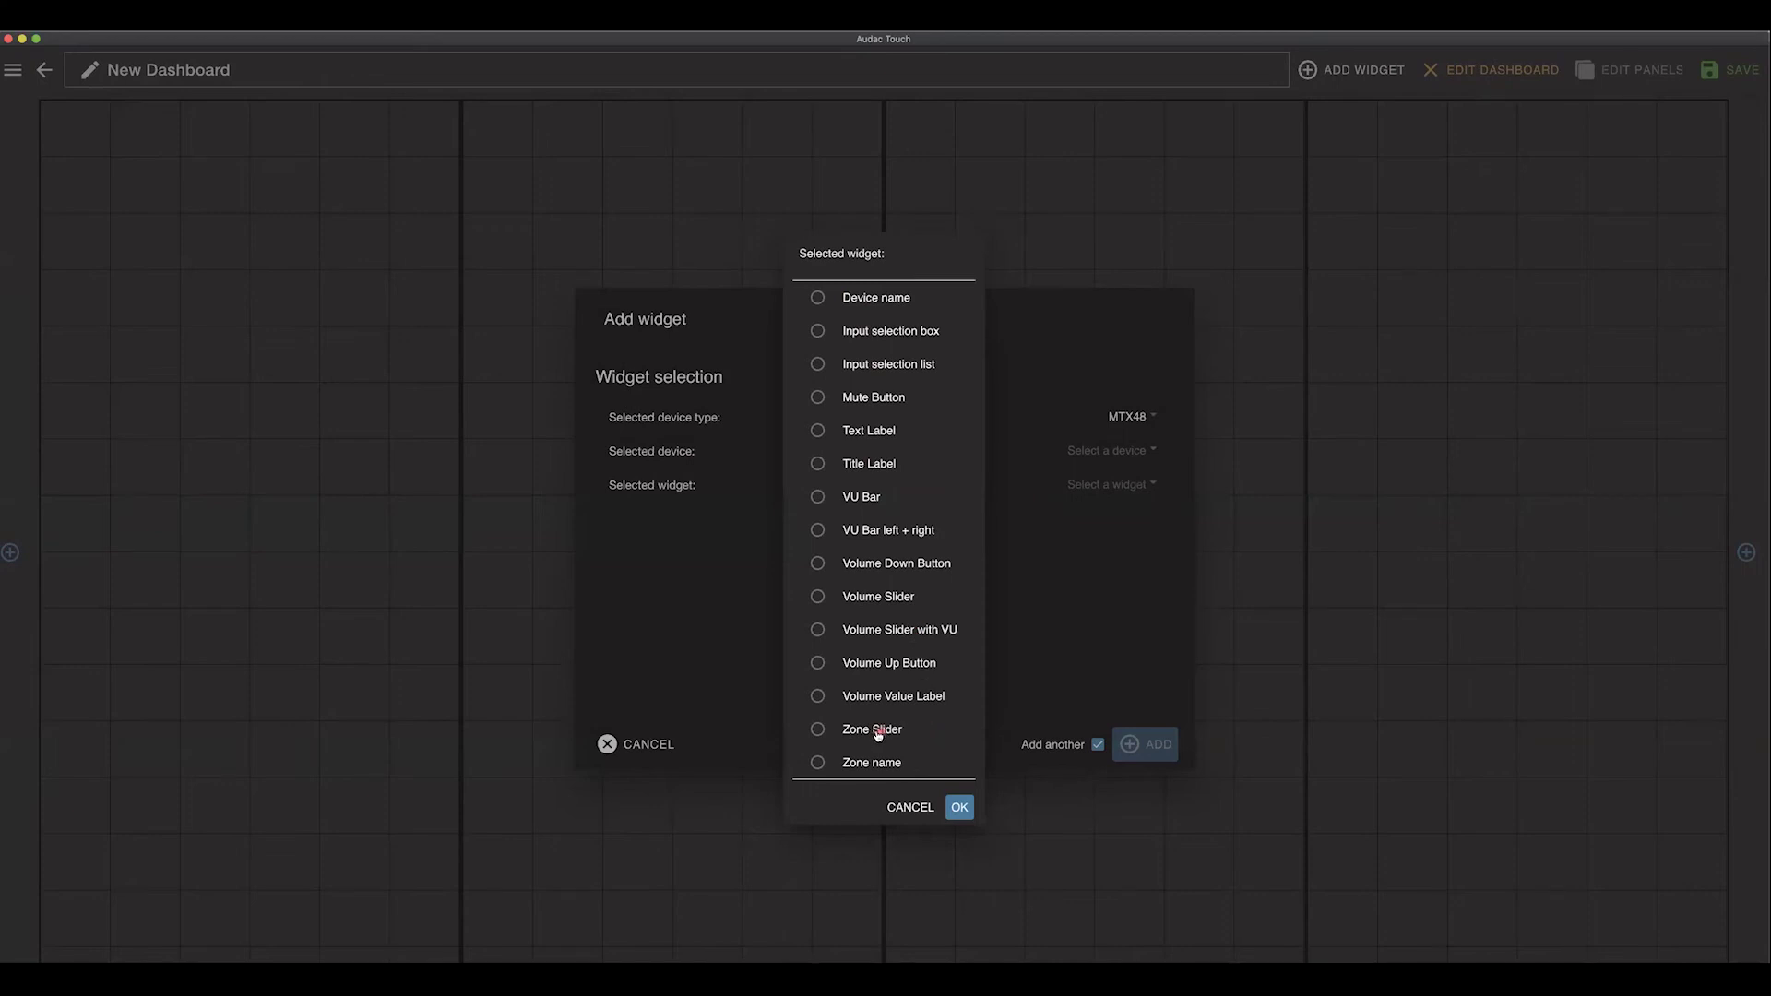
left_click(816, 730)
left_click(819, 730)
left_click(959, 808)
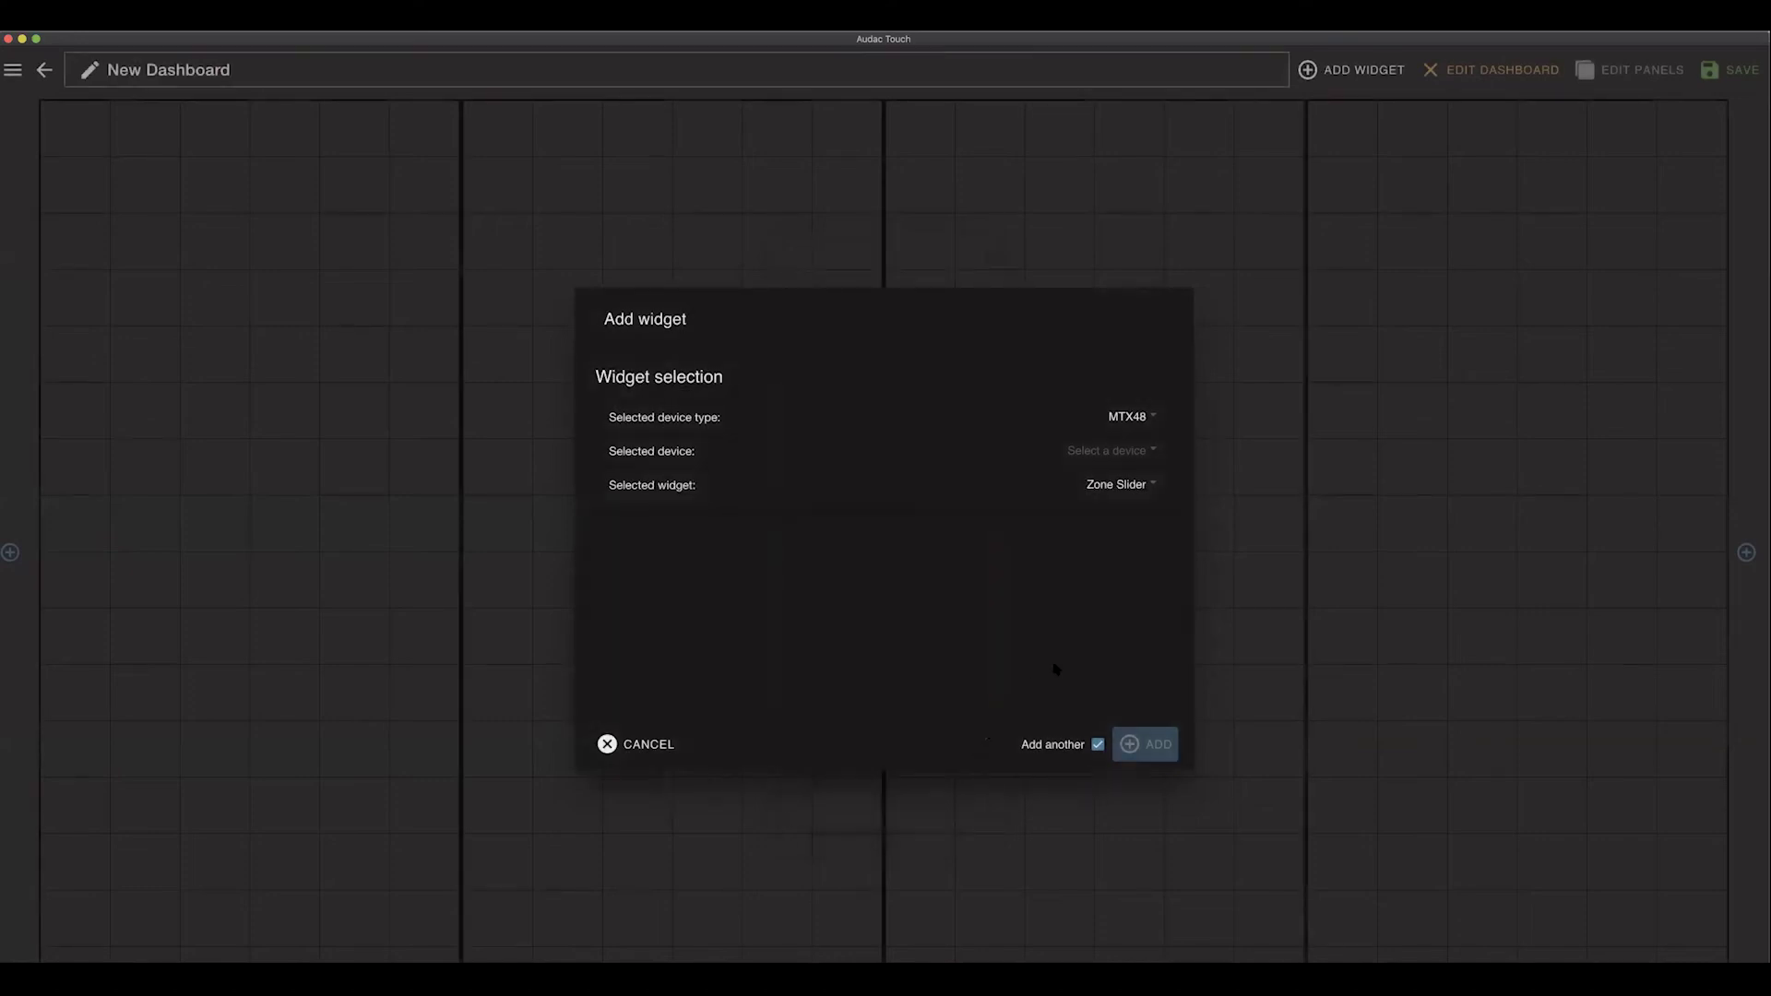
left_click(1132, 742)
left_click(1097, 744)
double_click(1134, 745)
Assign the zone slider to the AUDAC M2 at 192.168.1.190 with Output 1, and add it to the dashboard.
left_click(1140, 452)
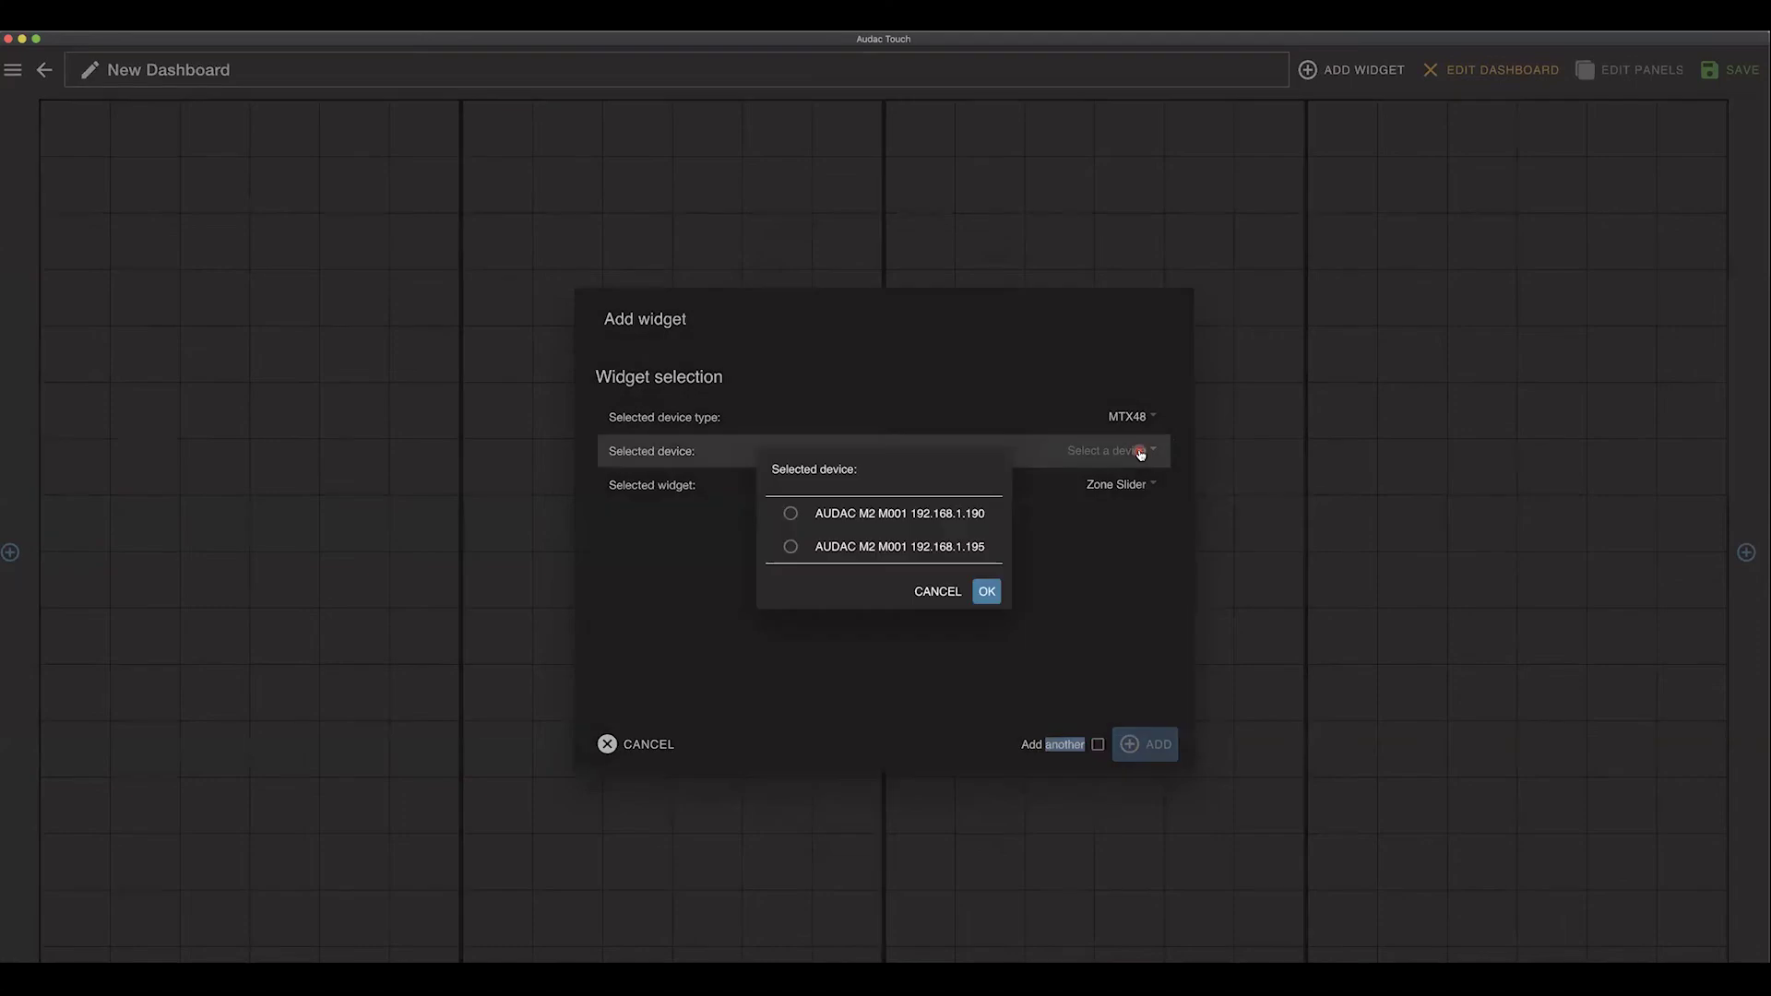
left_click(792, 516)
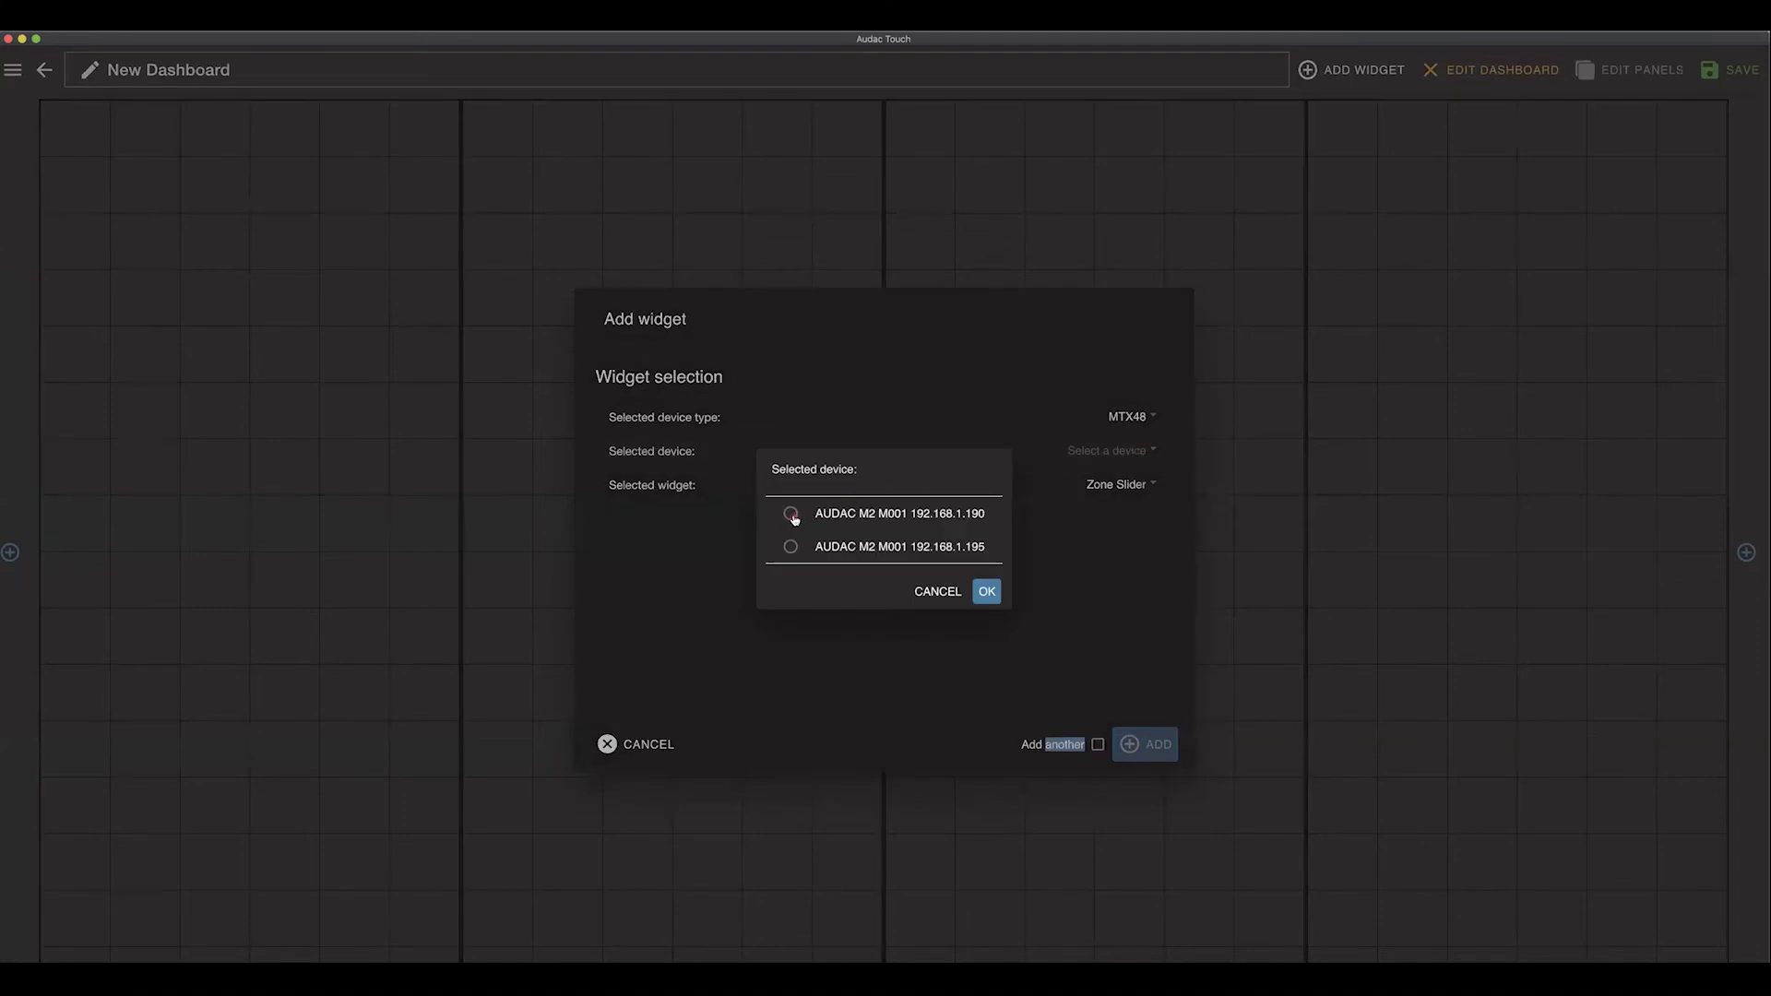
left_click(989, 589)
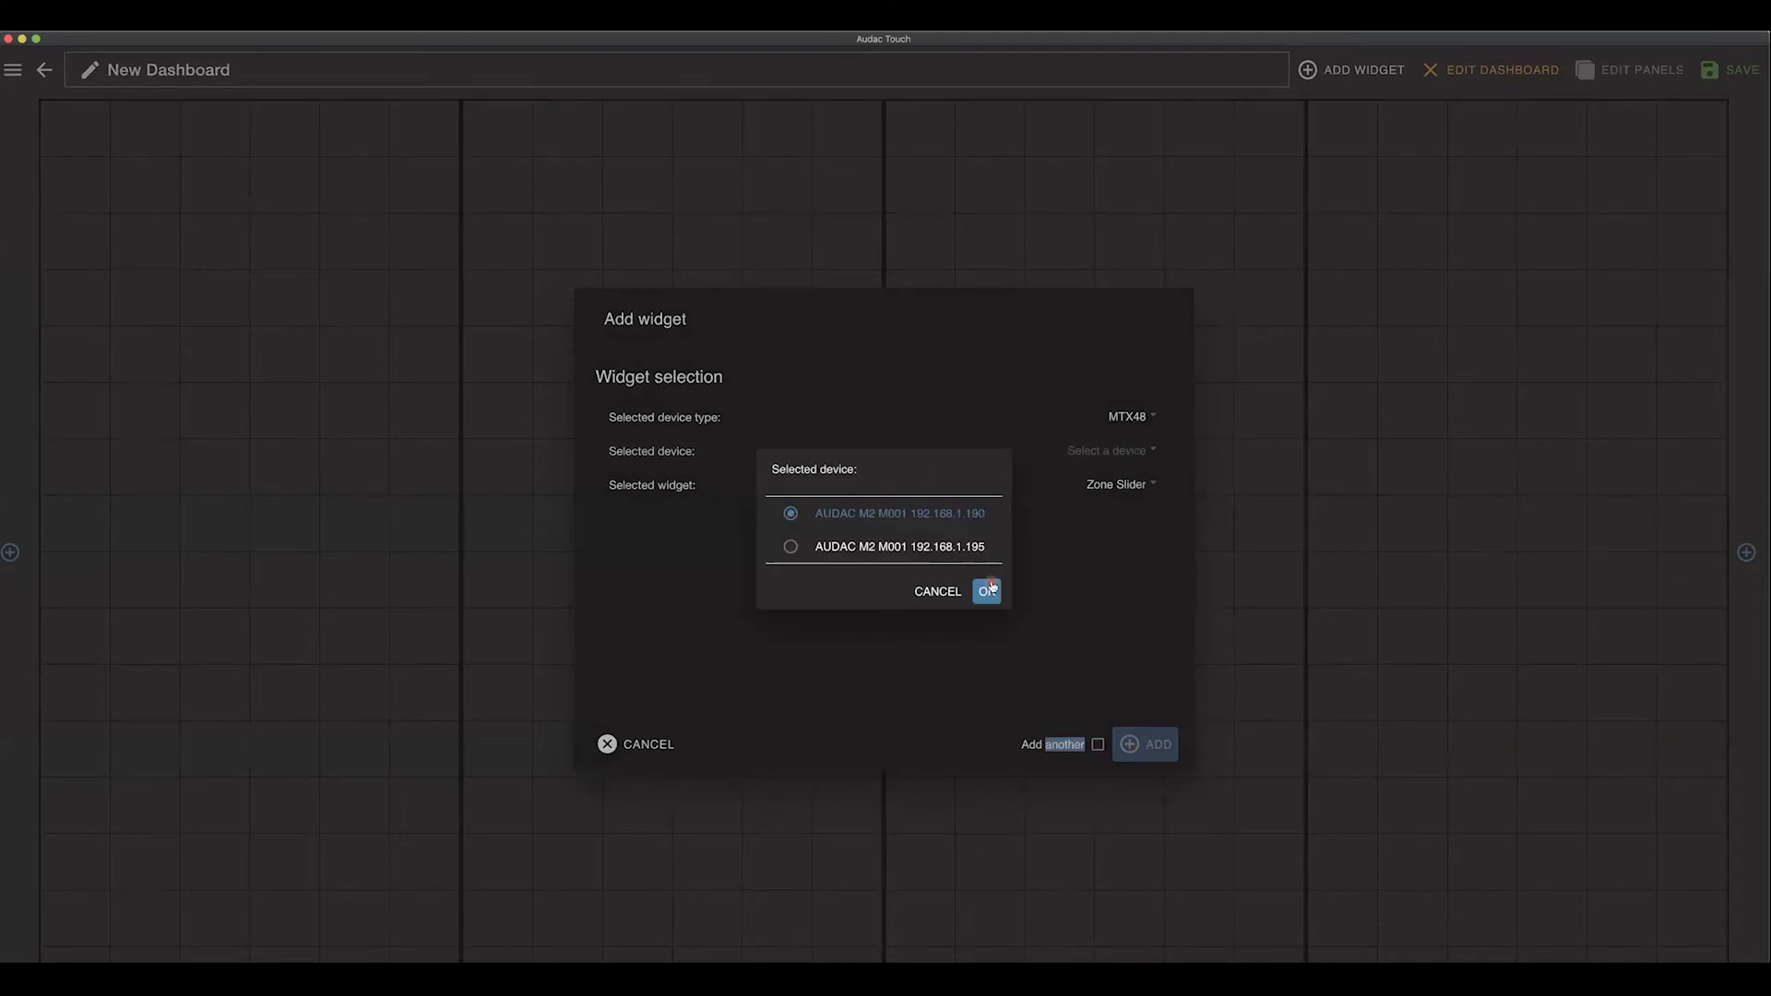
left_click(985, 593)
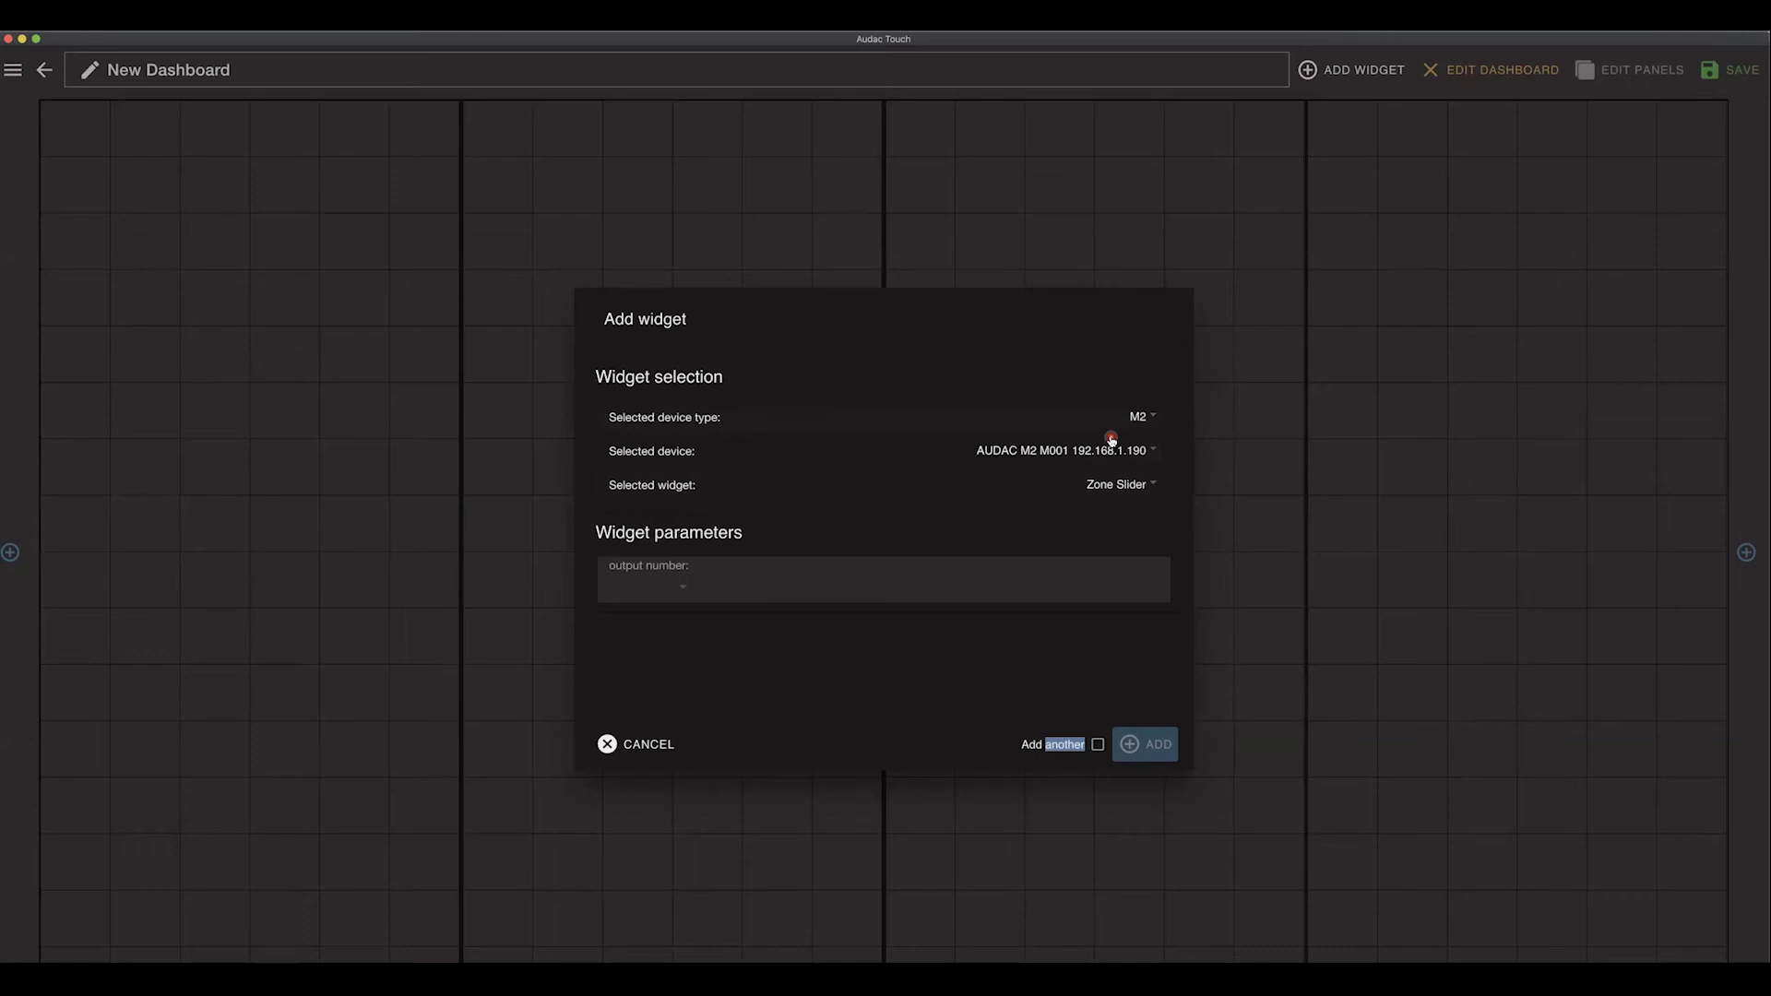
left_click(683, 587)
left_click(833, 407)
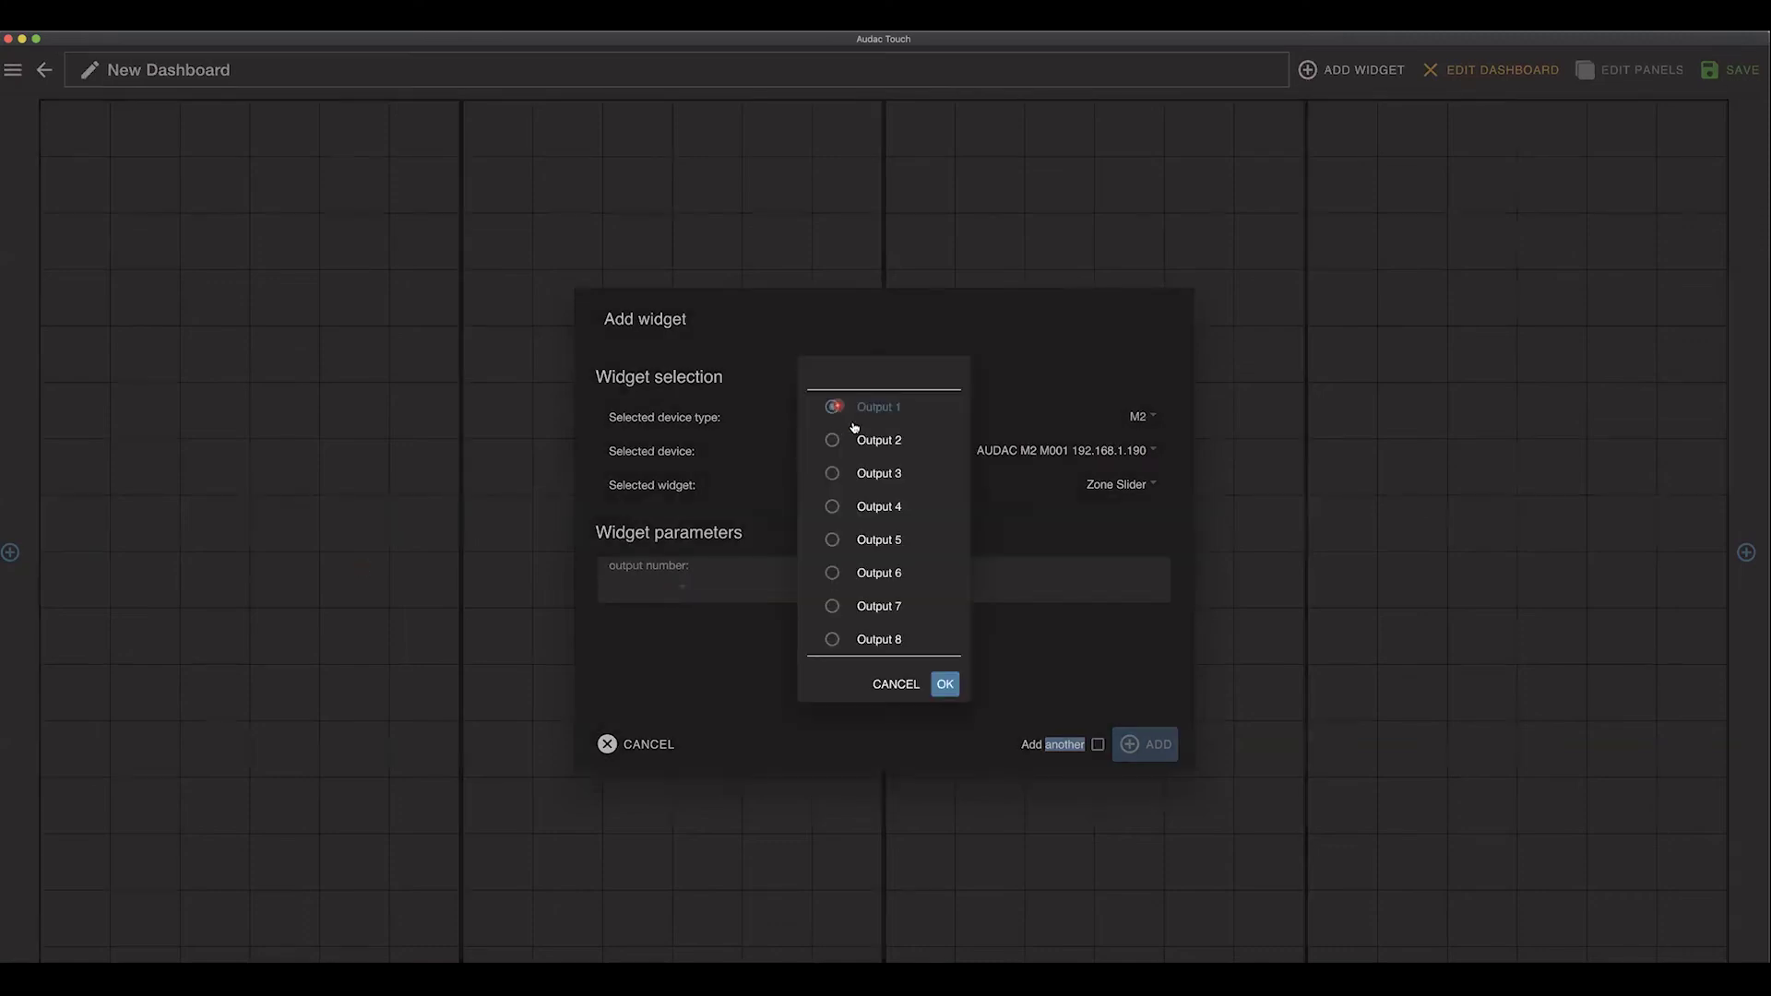
left_click(945, 684)
left_click(1147, 744)
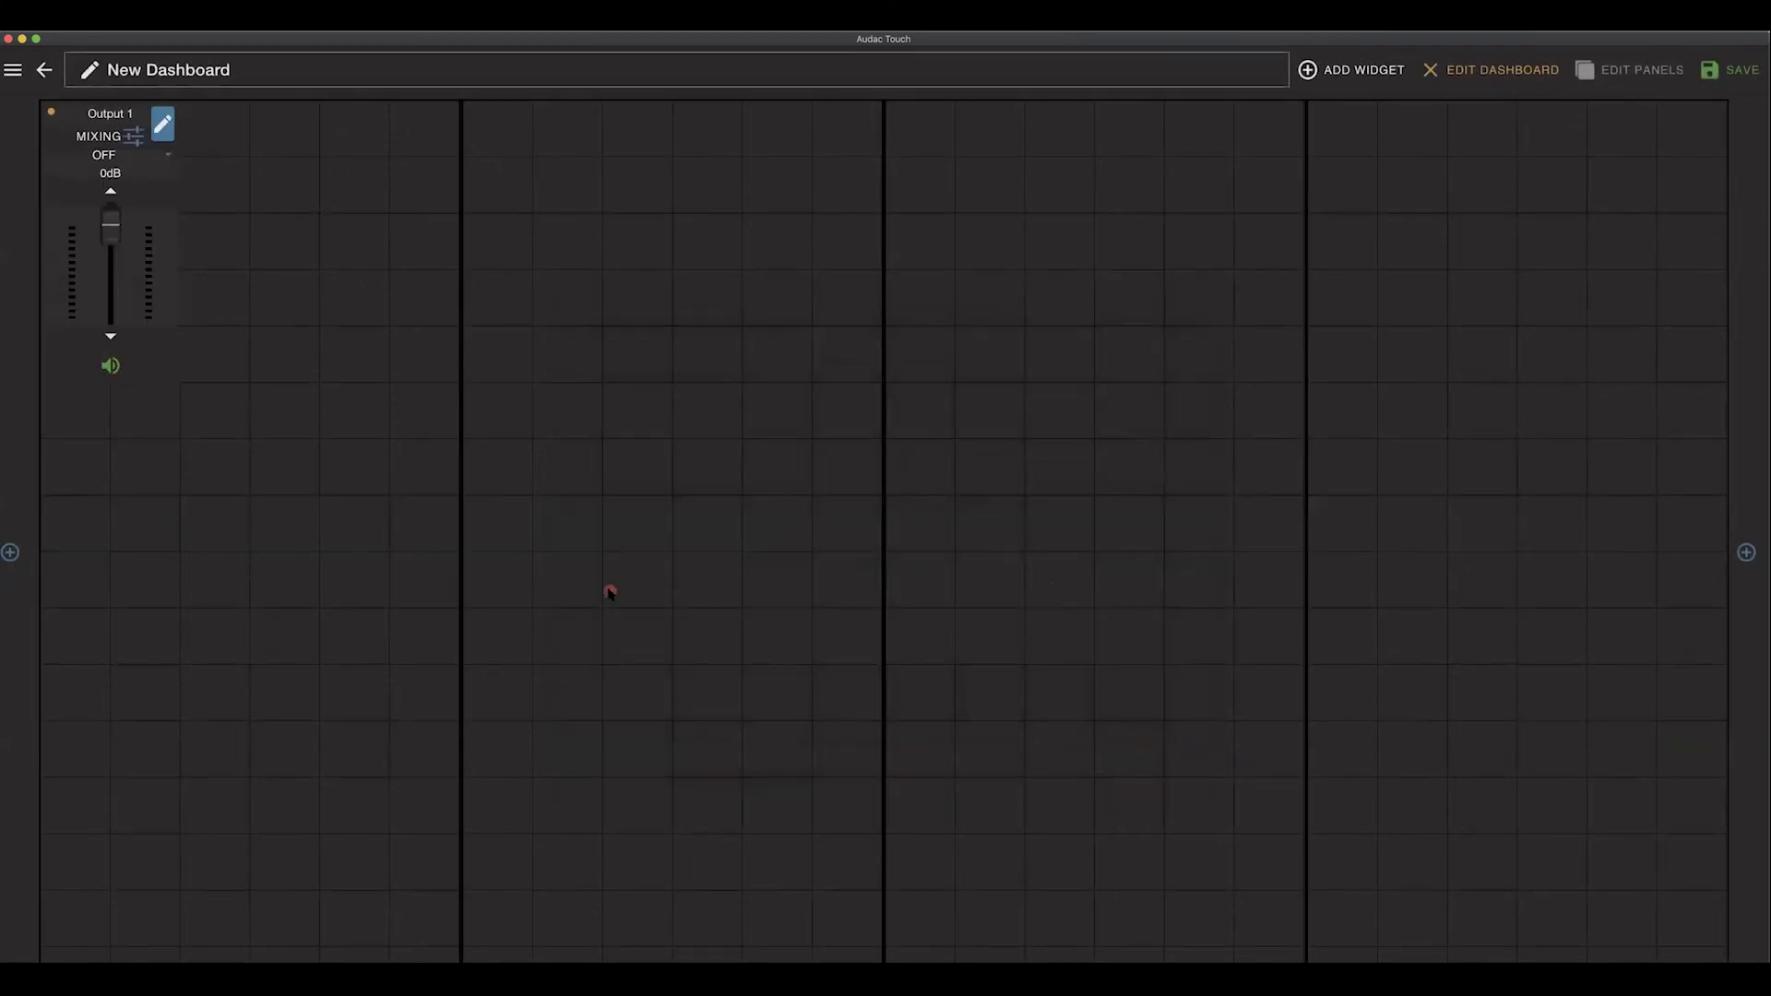
Stretch the Output 1 zone slider down to nearly the full height of the dashboard and leave the layout editor.
left_click(175, 377)
left_click_drag(175, 377, 182, 875)
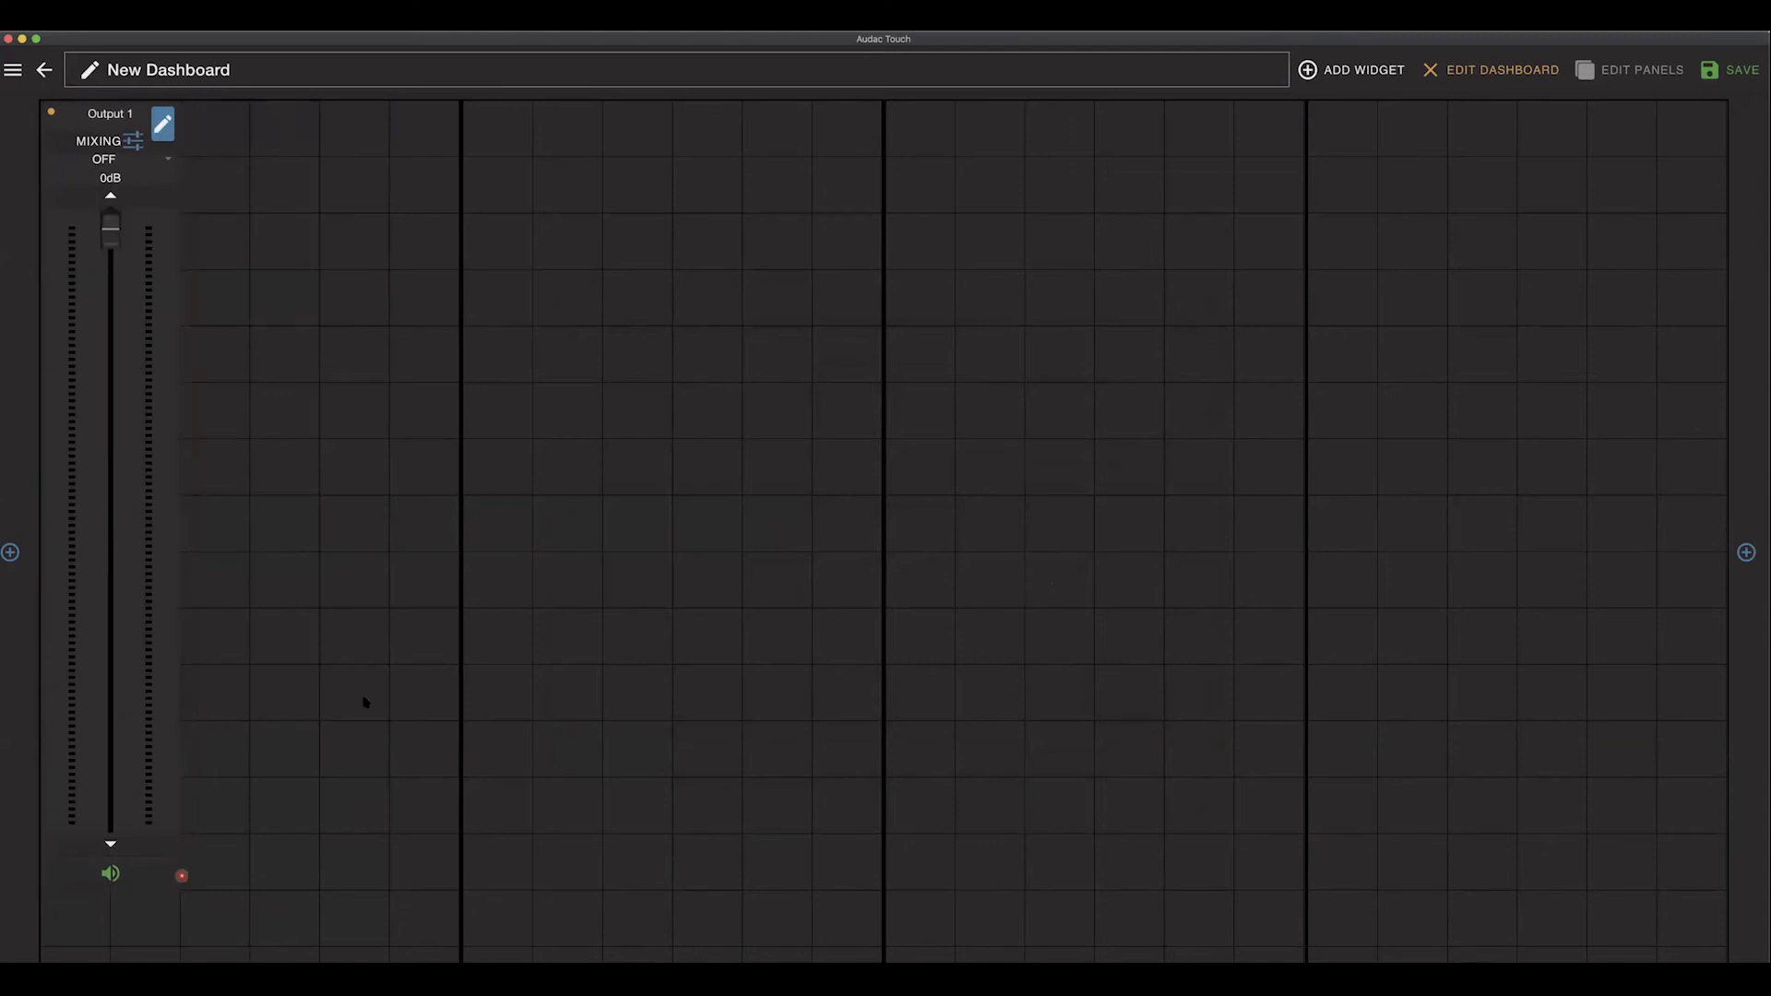
left_click(1440, 72)
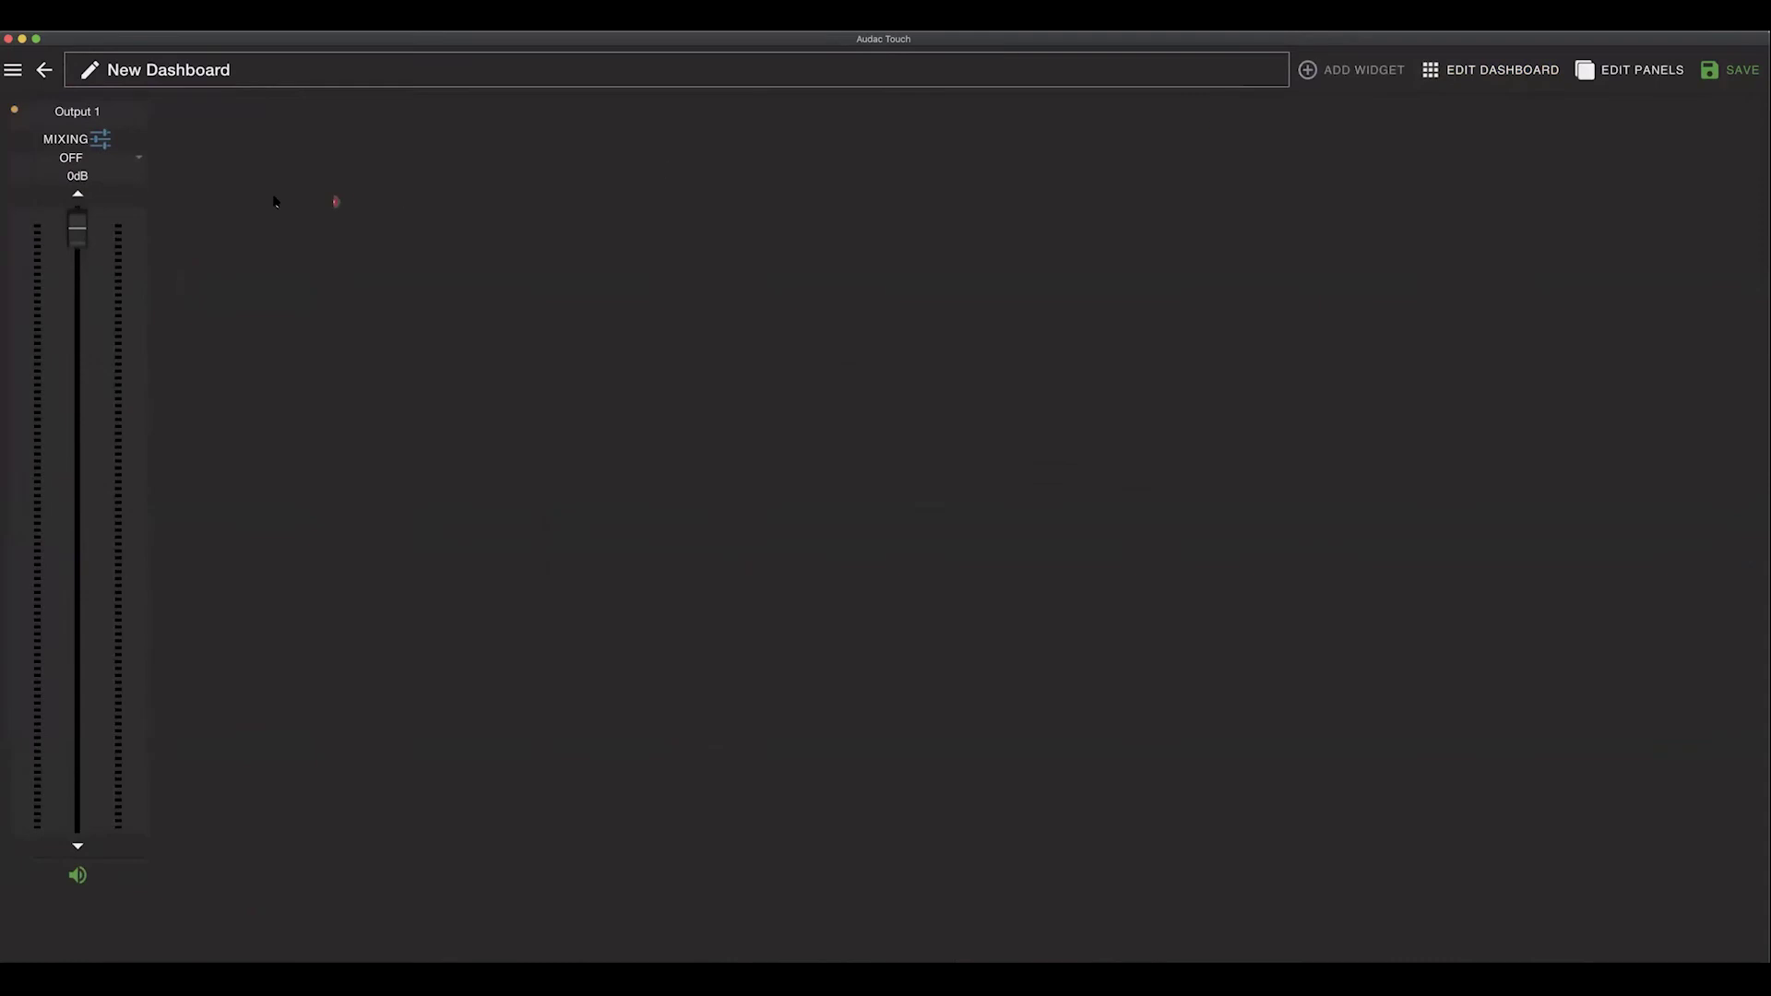
left_click(76, 228)
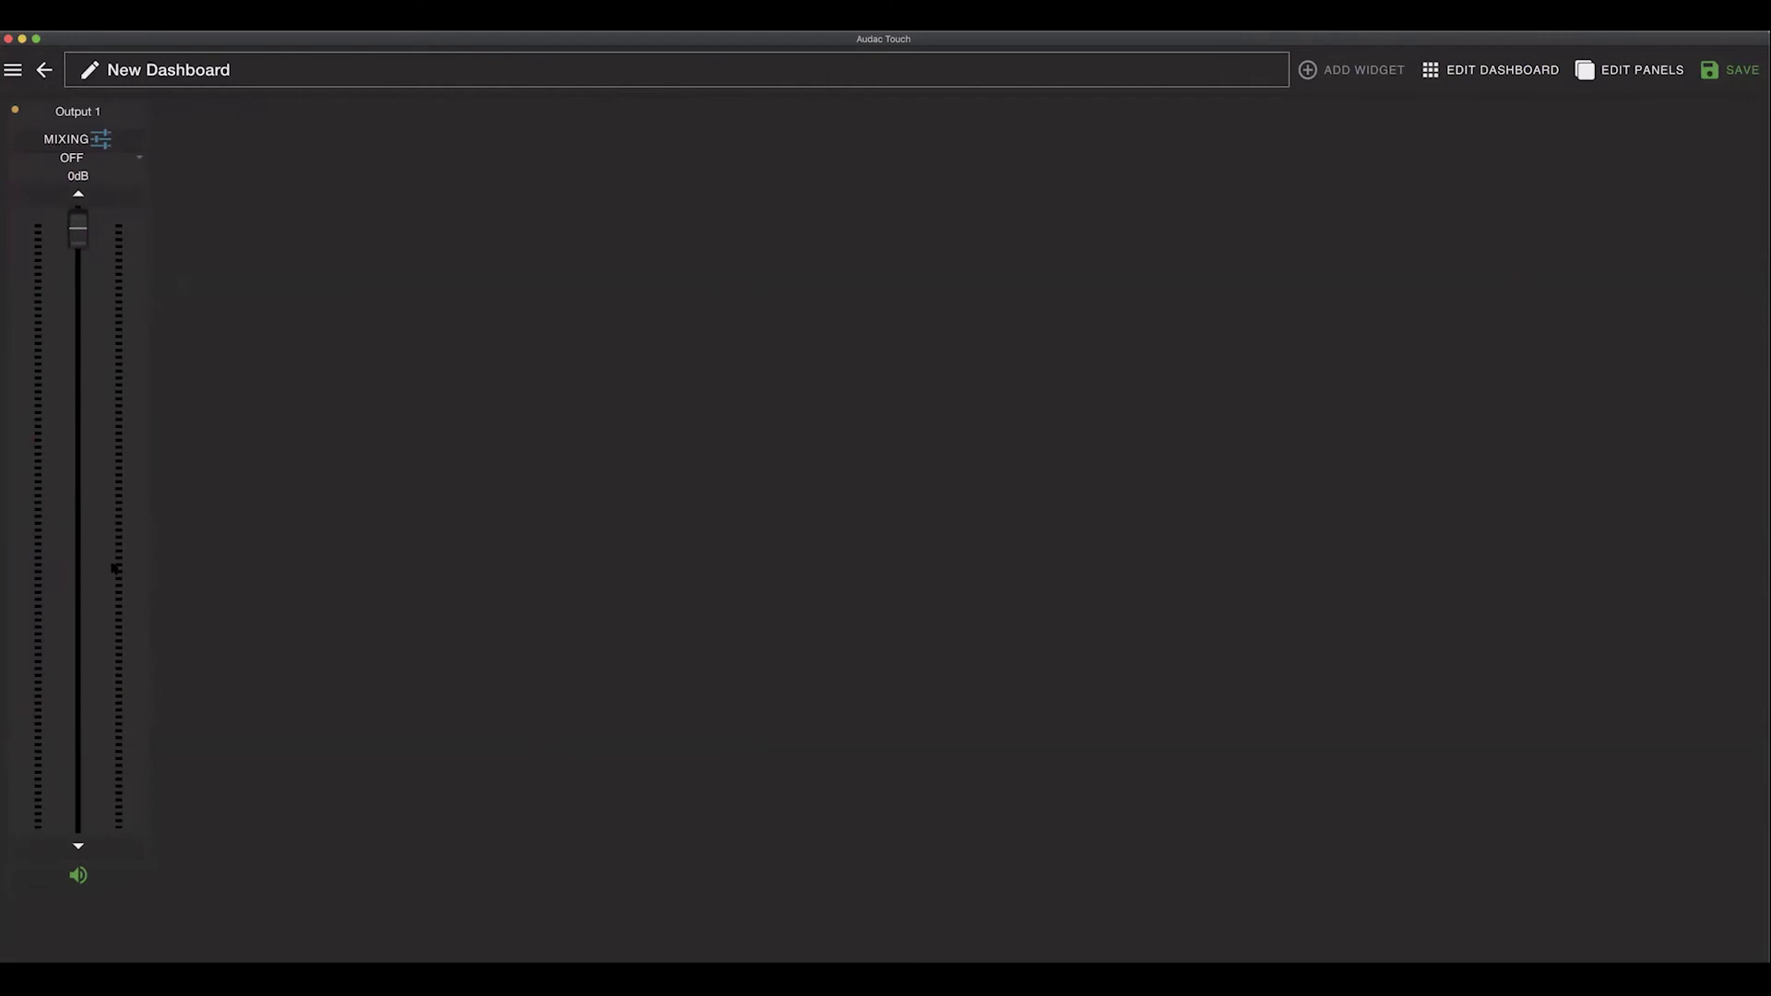
left_click(369, 606)
Start another widget in the dashboard's layout editor with device type XMP44 and check its available devices.
left_click(1441, 69)
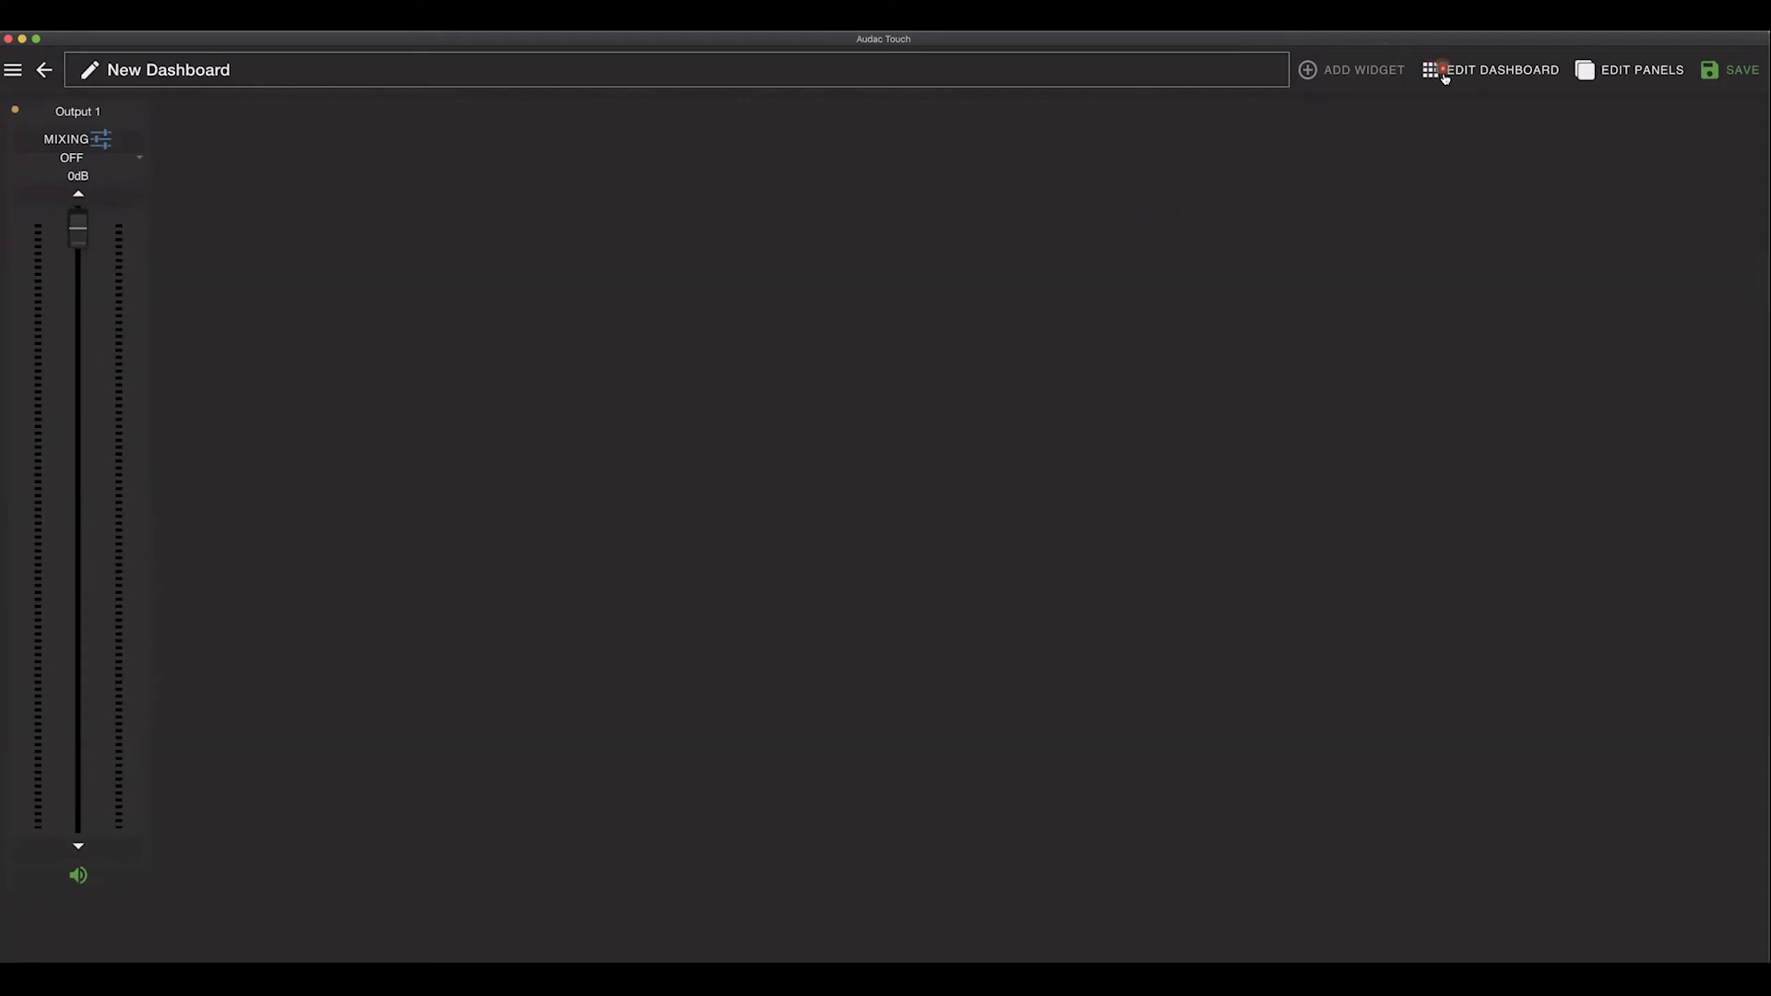
left_click(1335, 71)
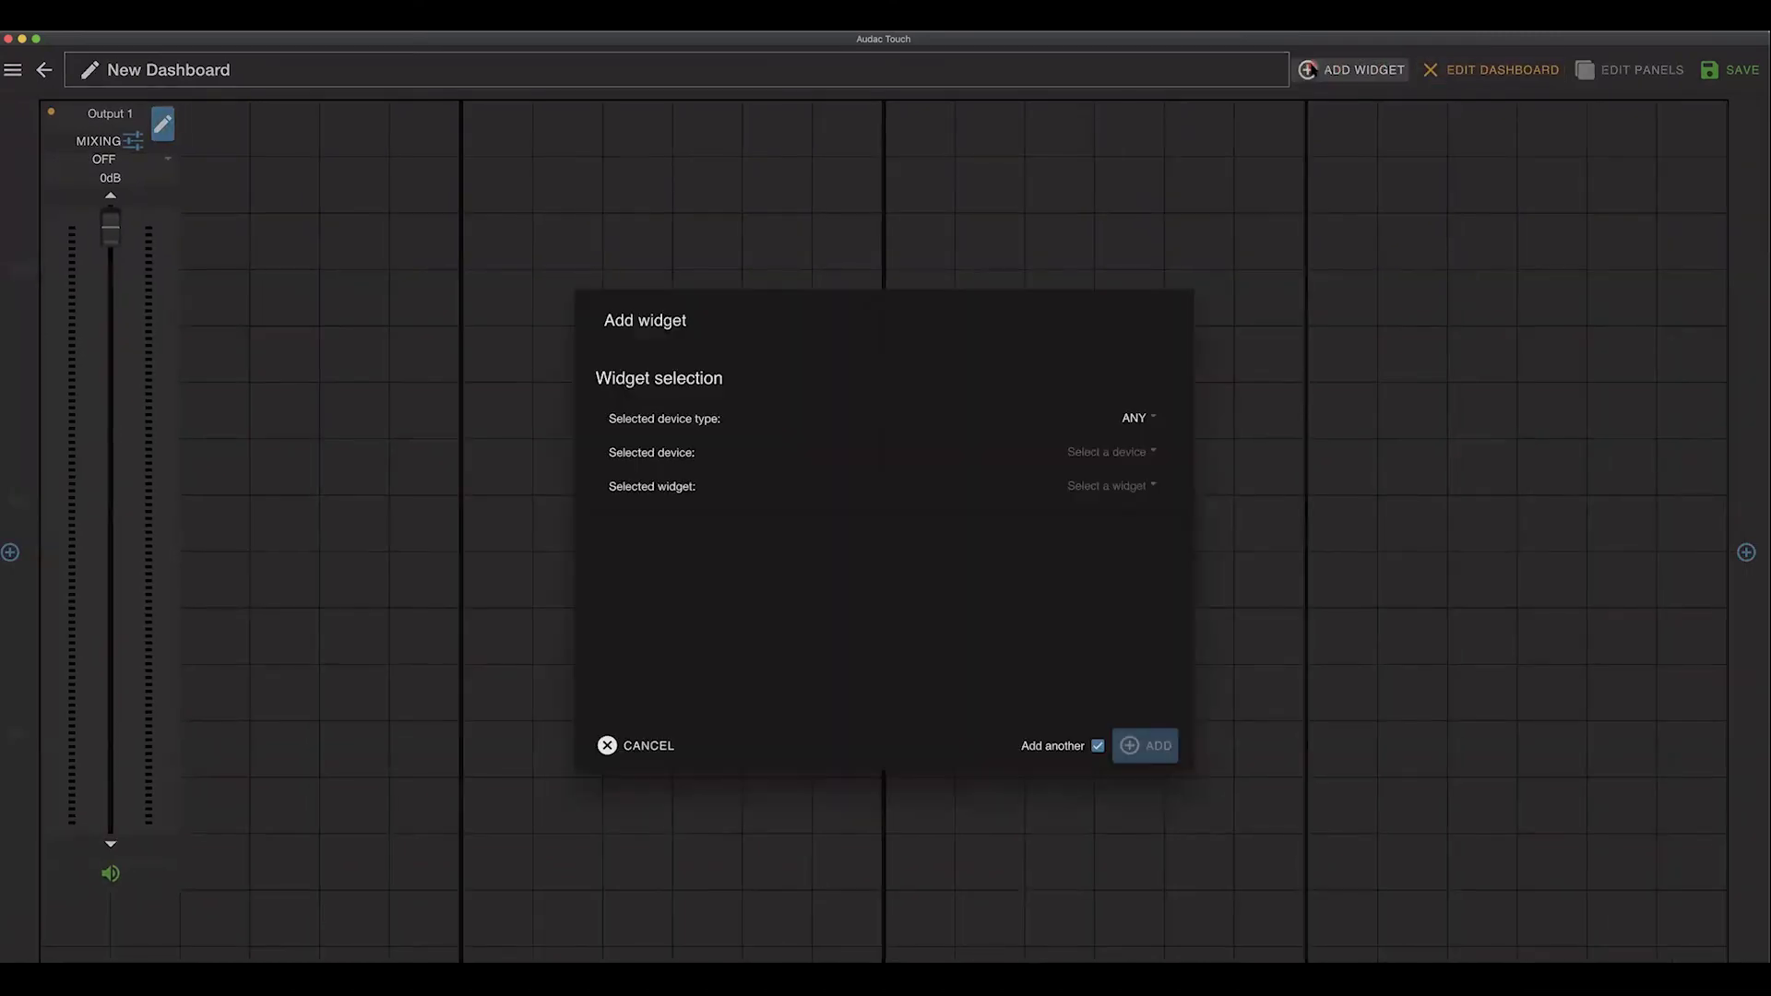
left_click(1146, 419)
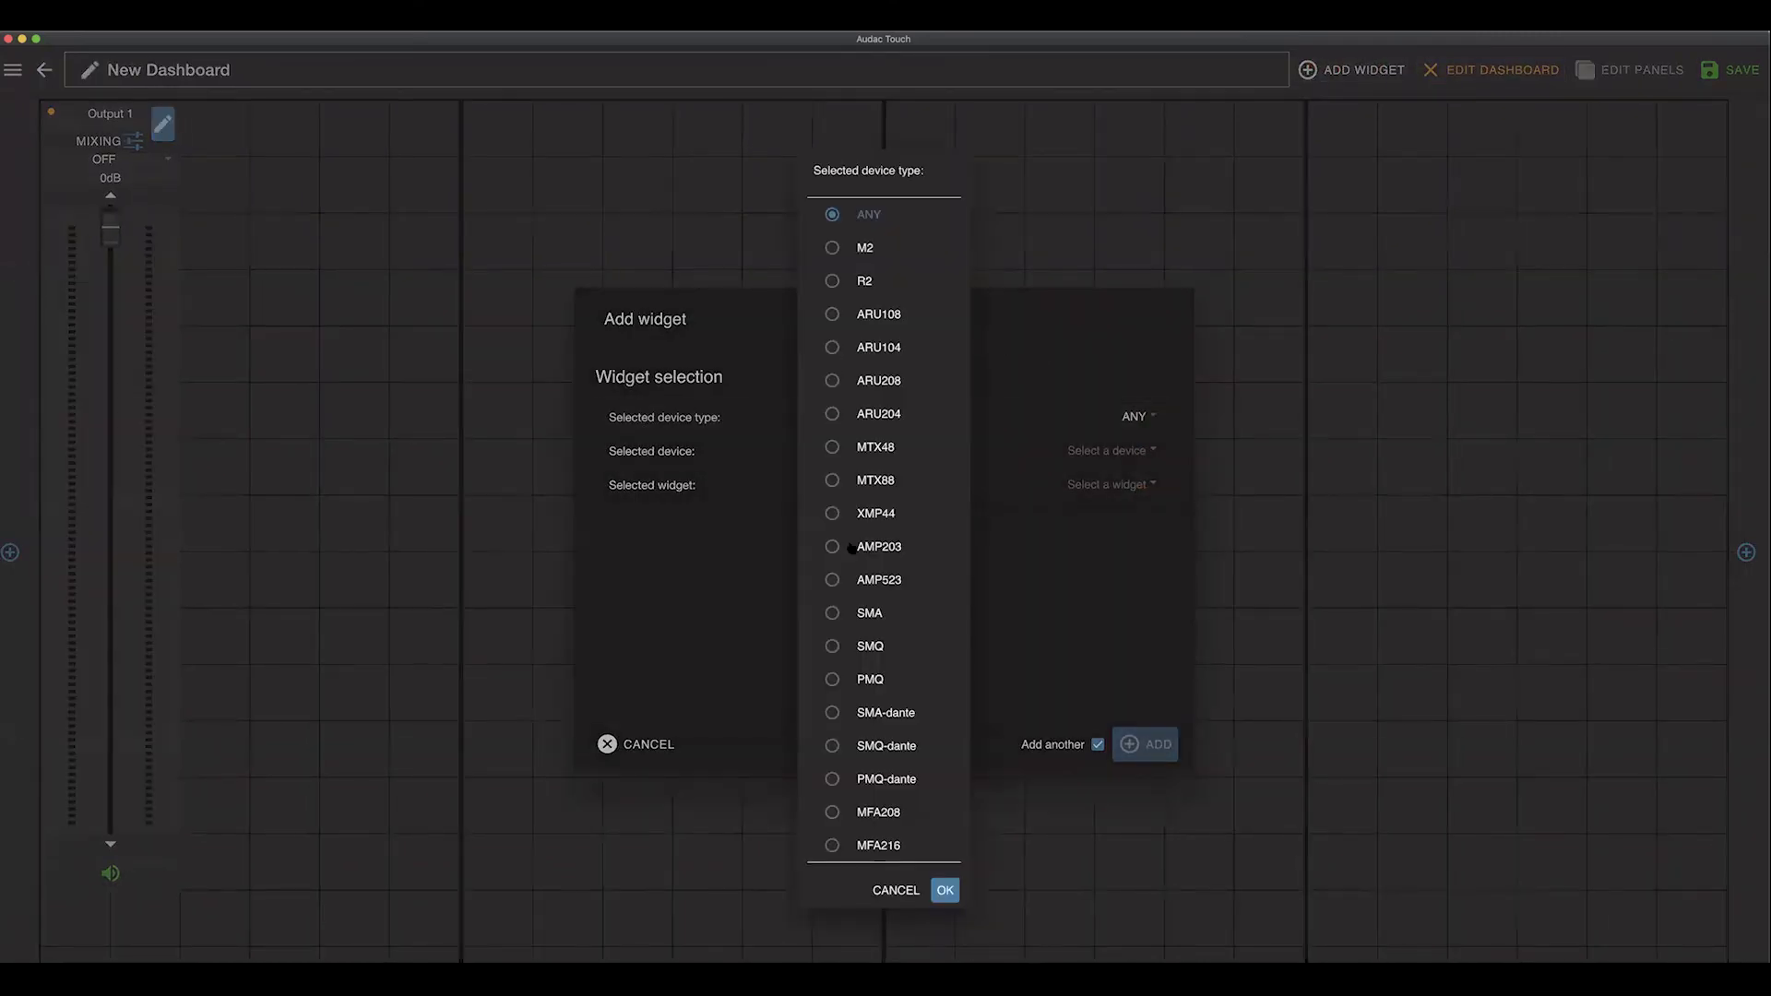
left_click(840, 522)
left_click(946, 890)
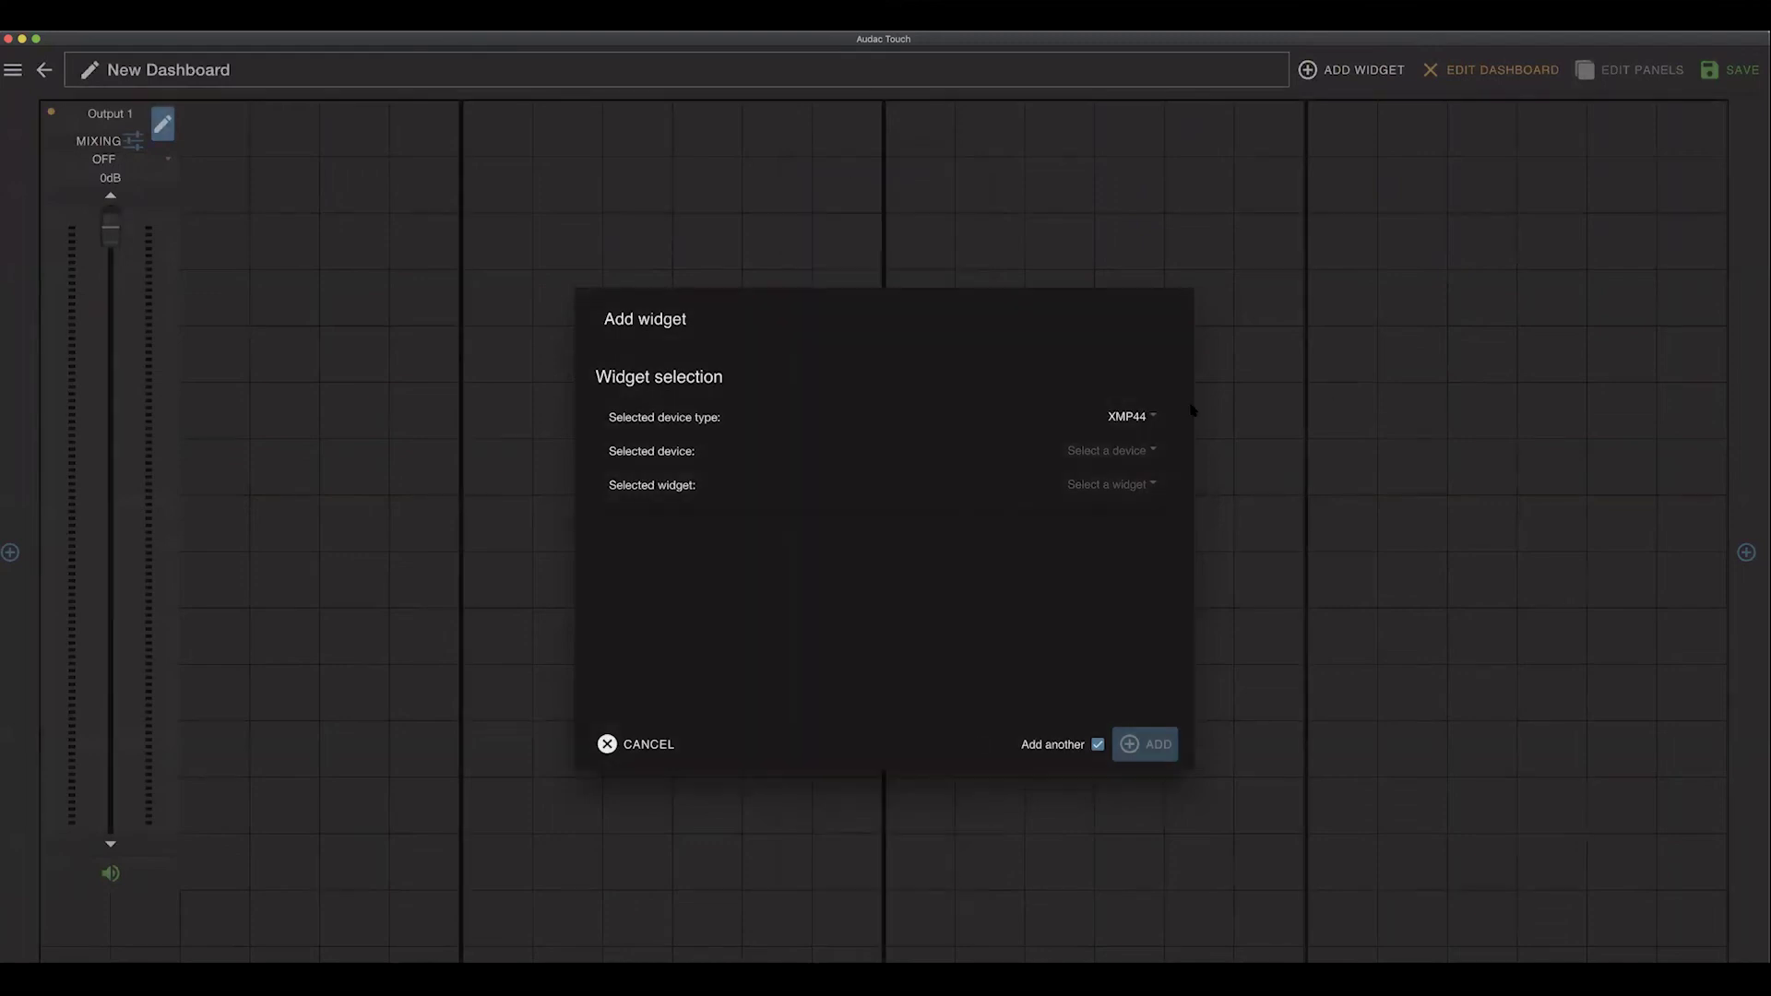
left_click(1129, 455)
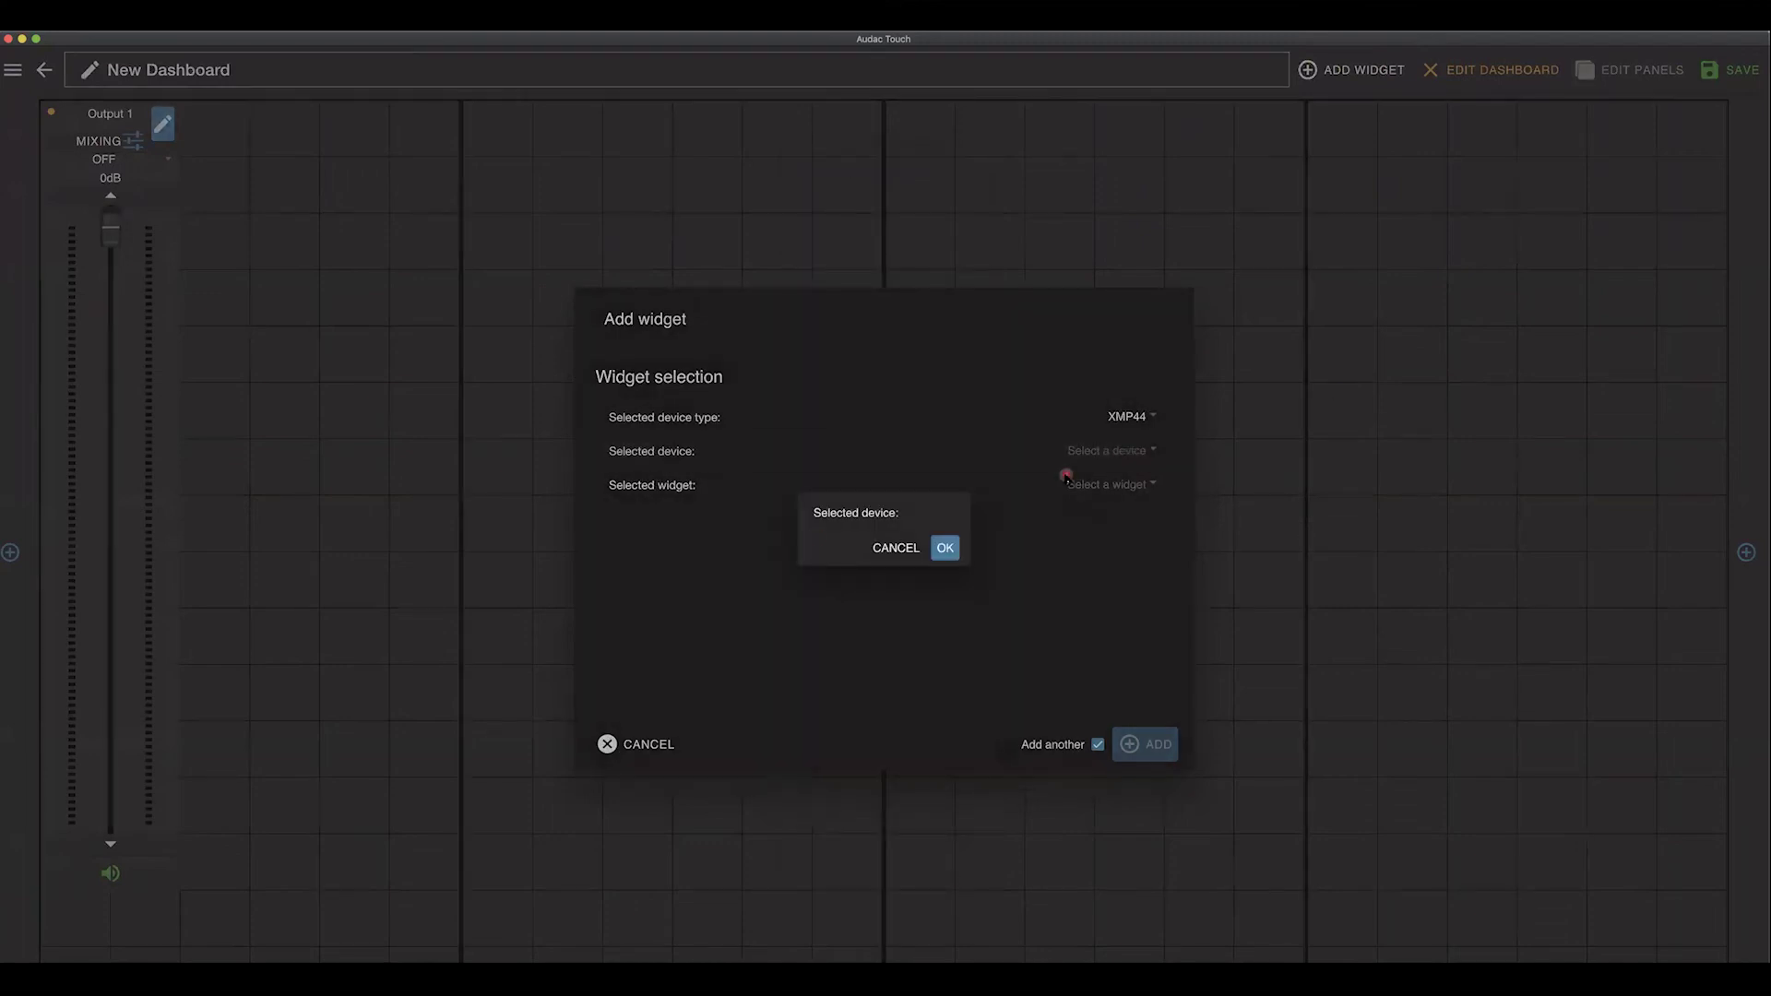
left_click(943, 549)
Choose Play Button as the widget, try to add it, and recheck the available XMP44 devices.
left_click(1126, 488)
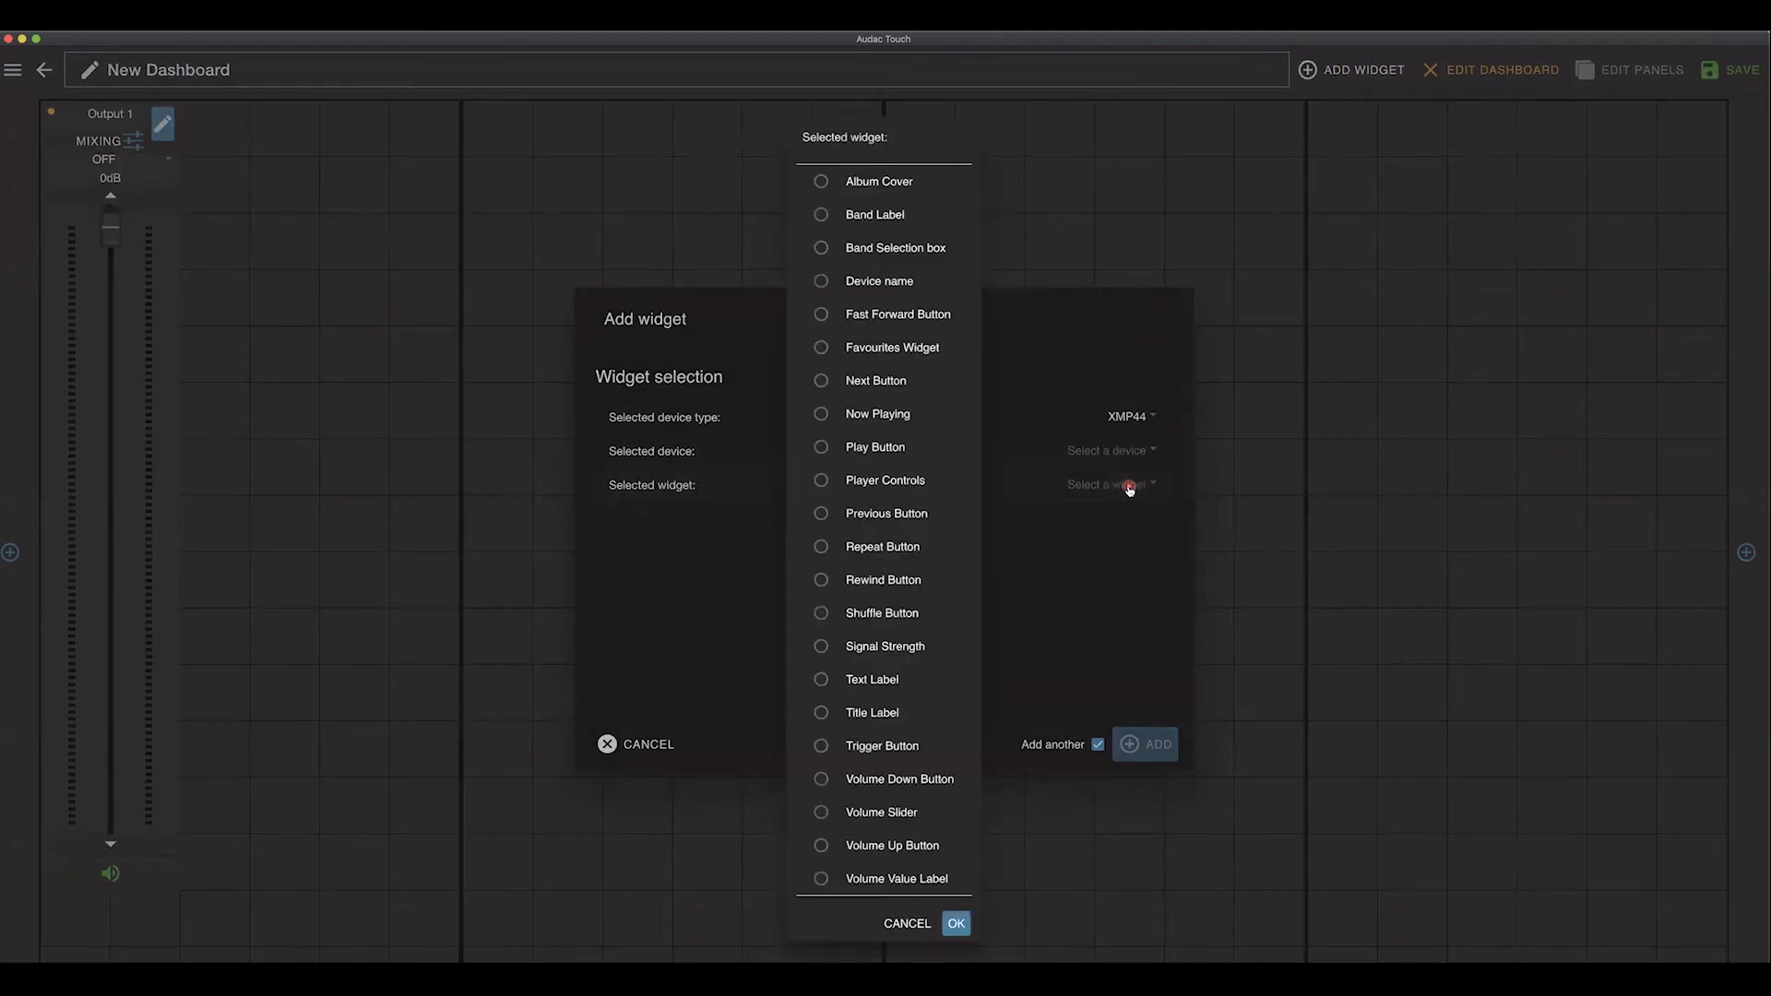
left_click(821, 447)
left_click(956, 924)
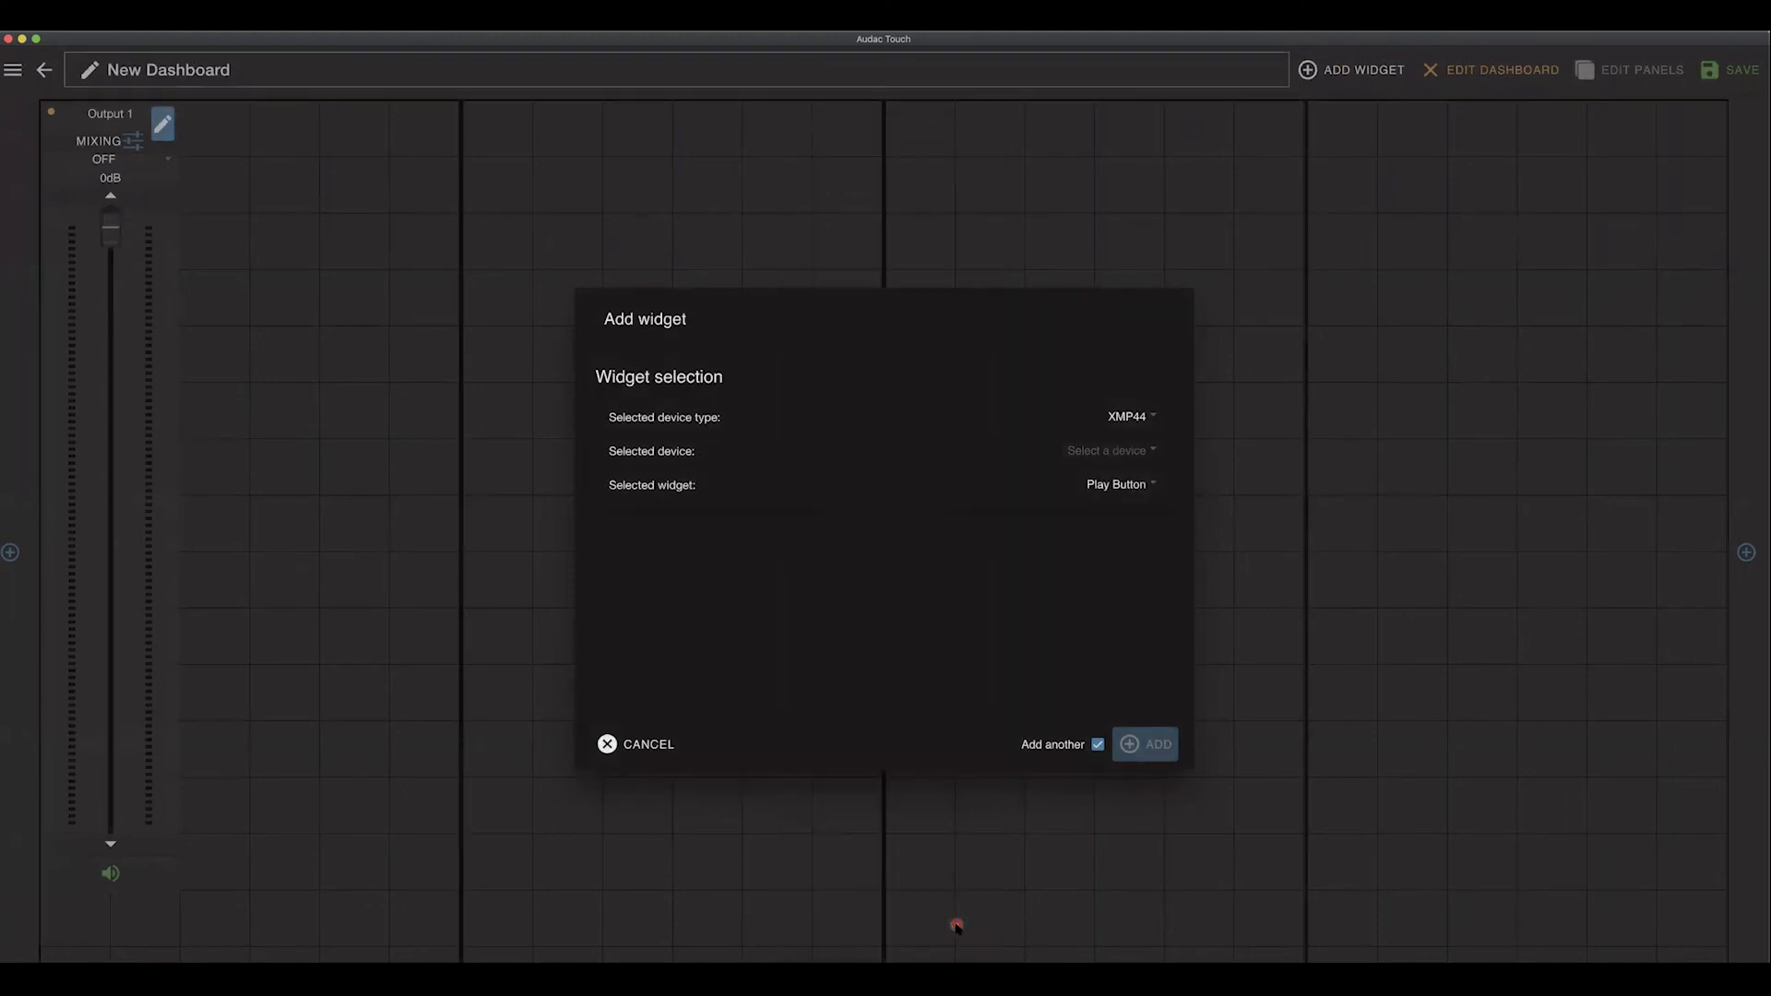
triple_click(1150, 742)
left_click(1132, 454)
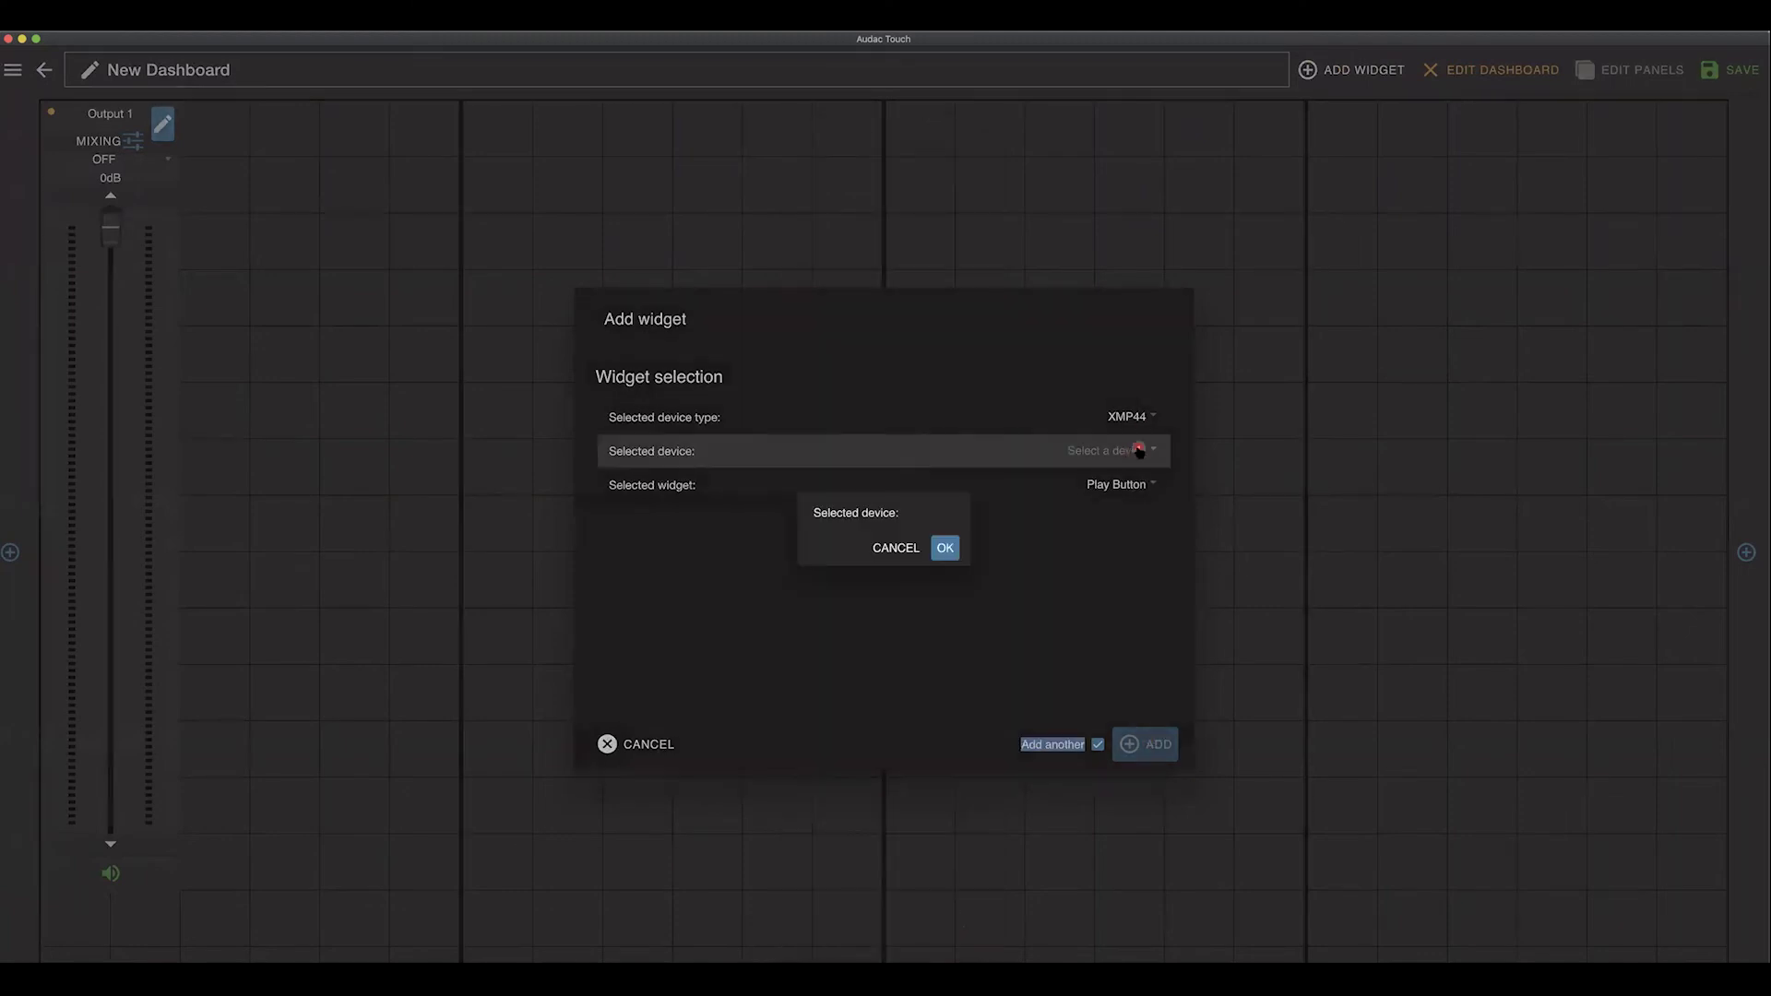
left_click(901, 548)
left_click(1037, 471)
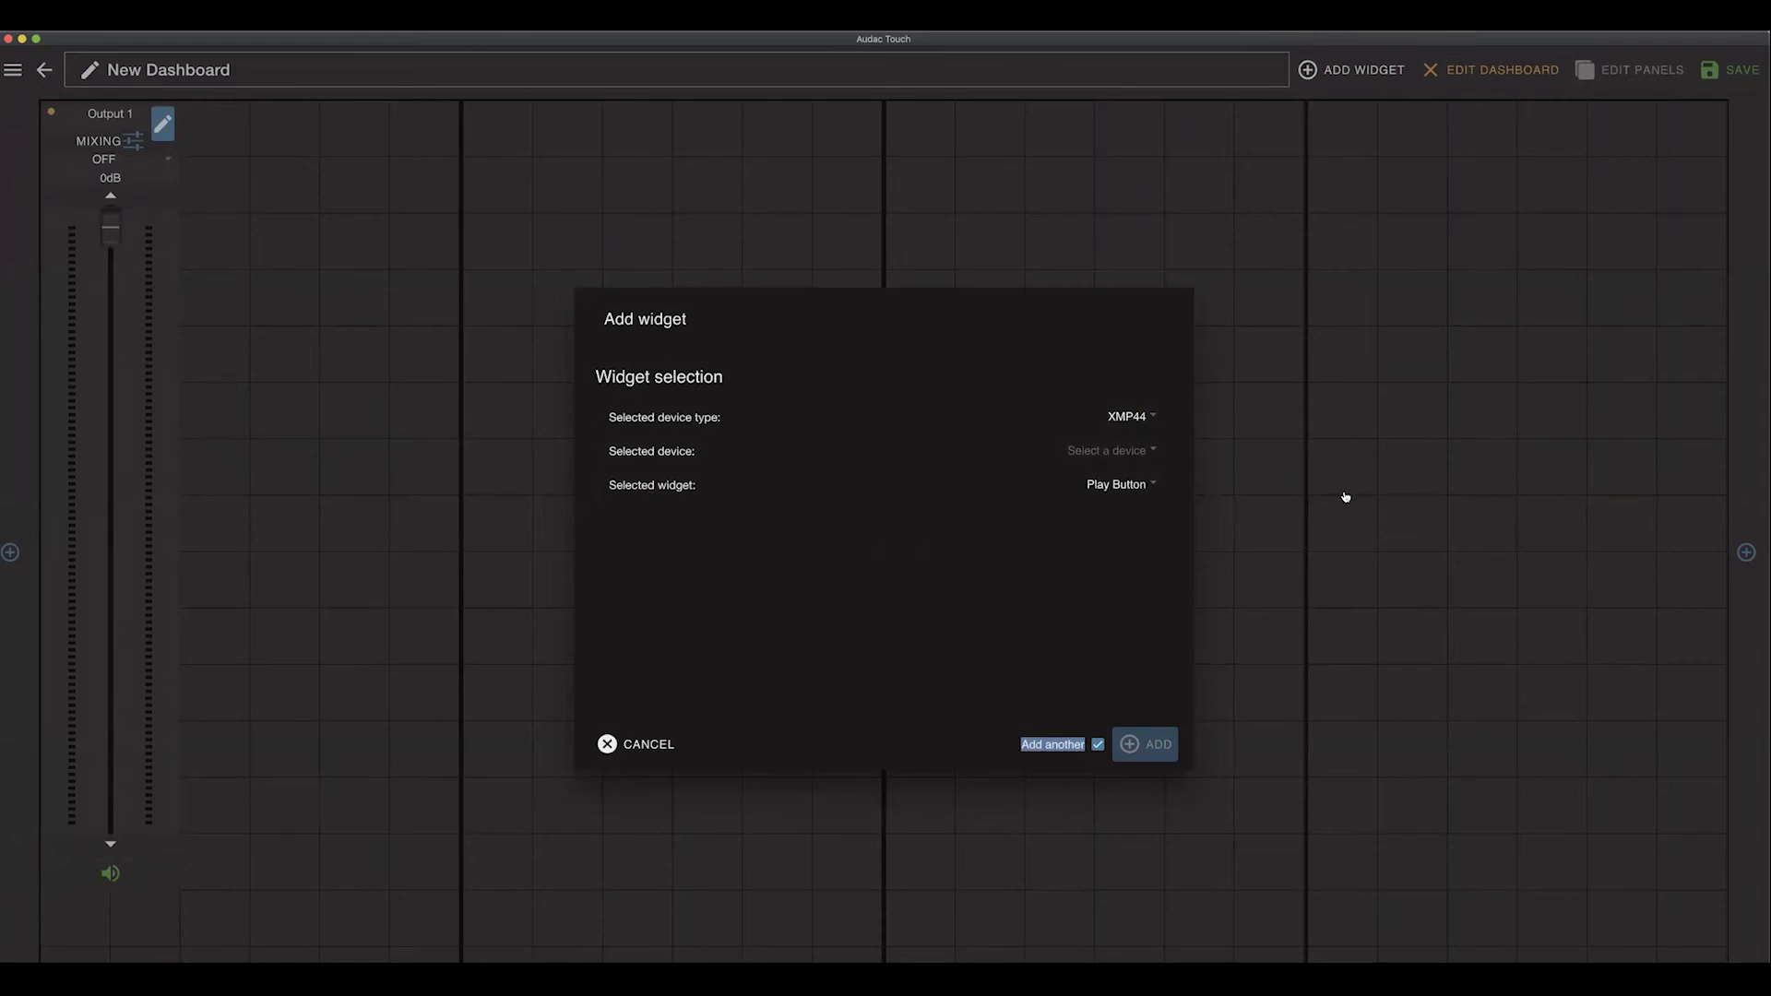
Discard the XMP44 widget and start a new widget with device type ARU108.
left_click(609, 747)
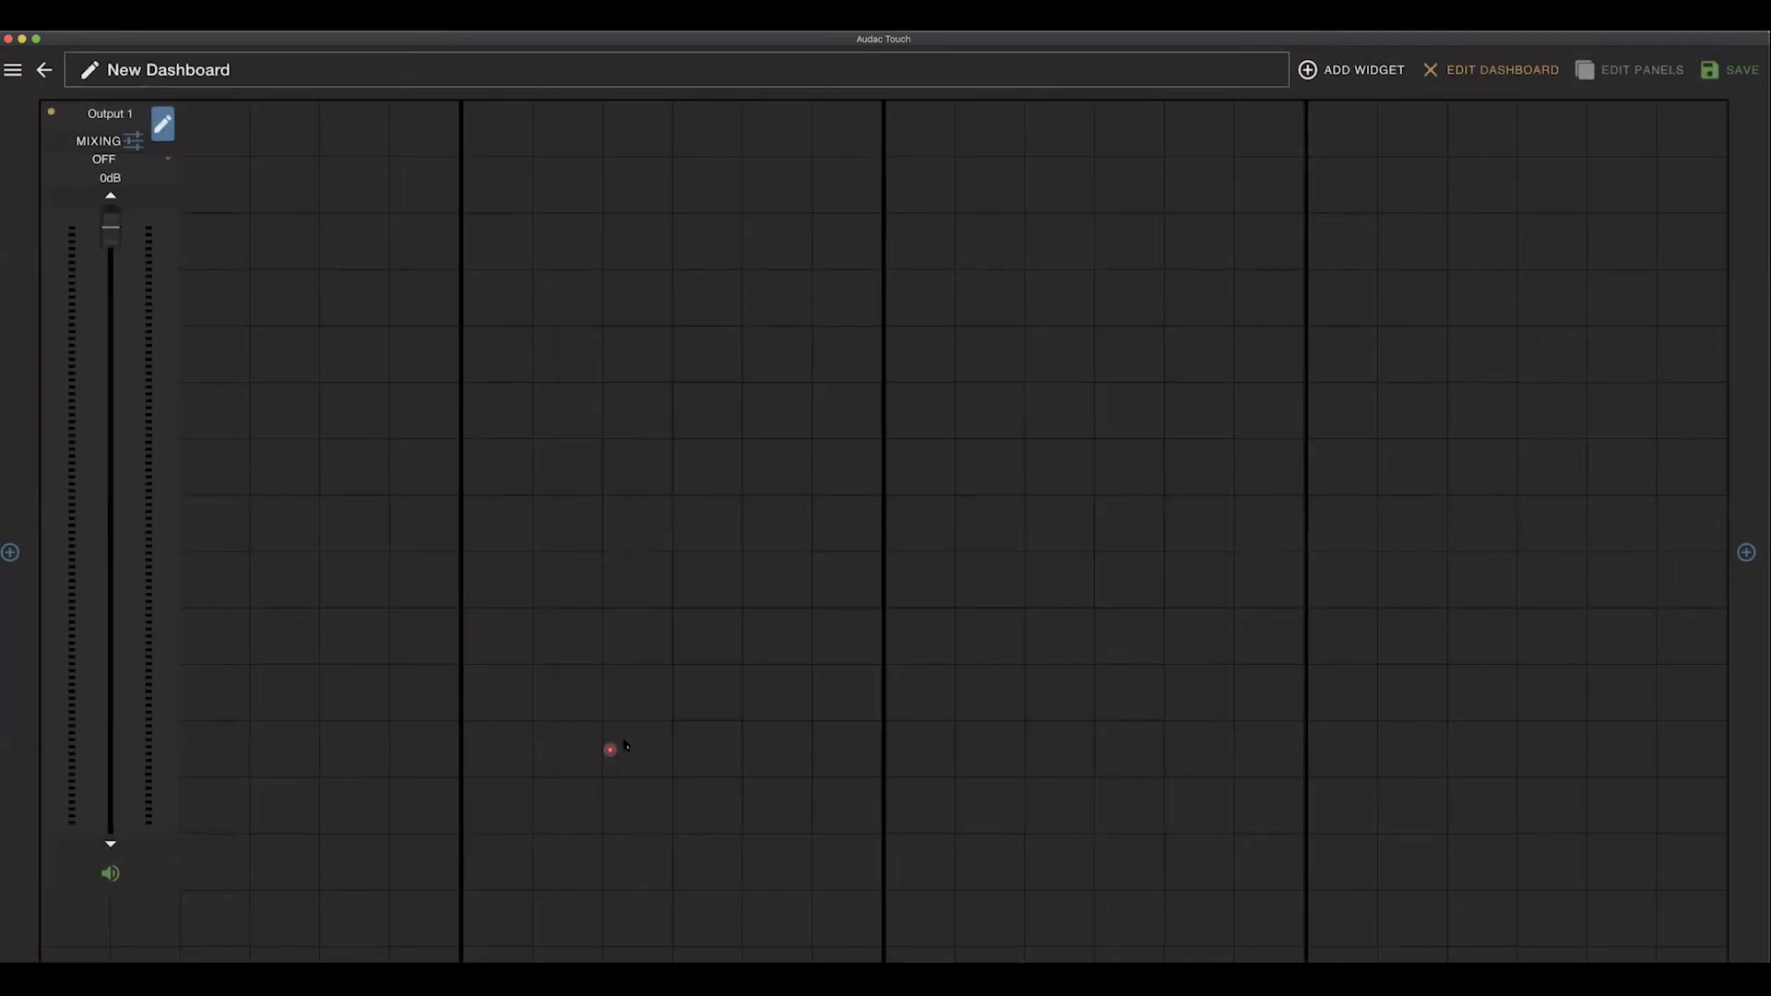
left_click(1353, 70)
left_click(1143, 422)
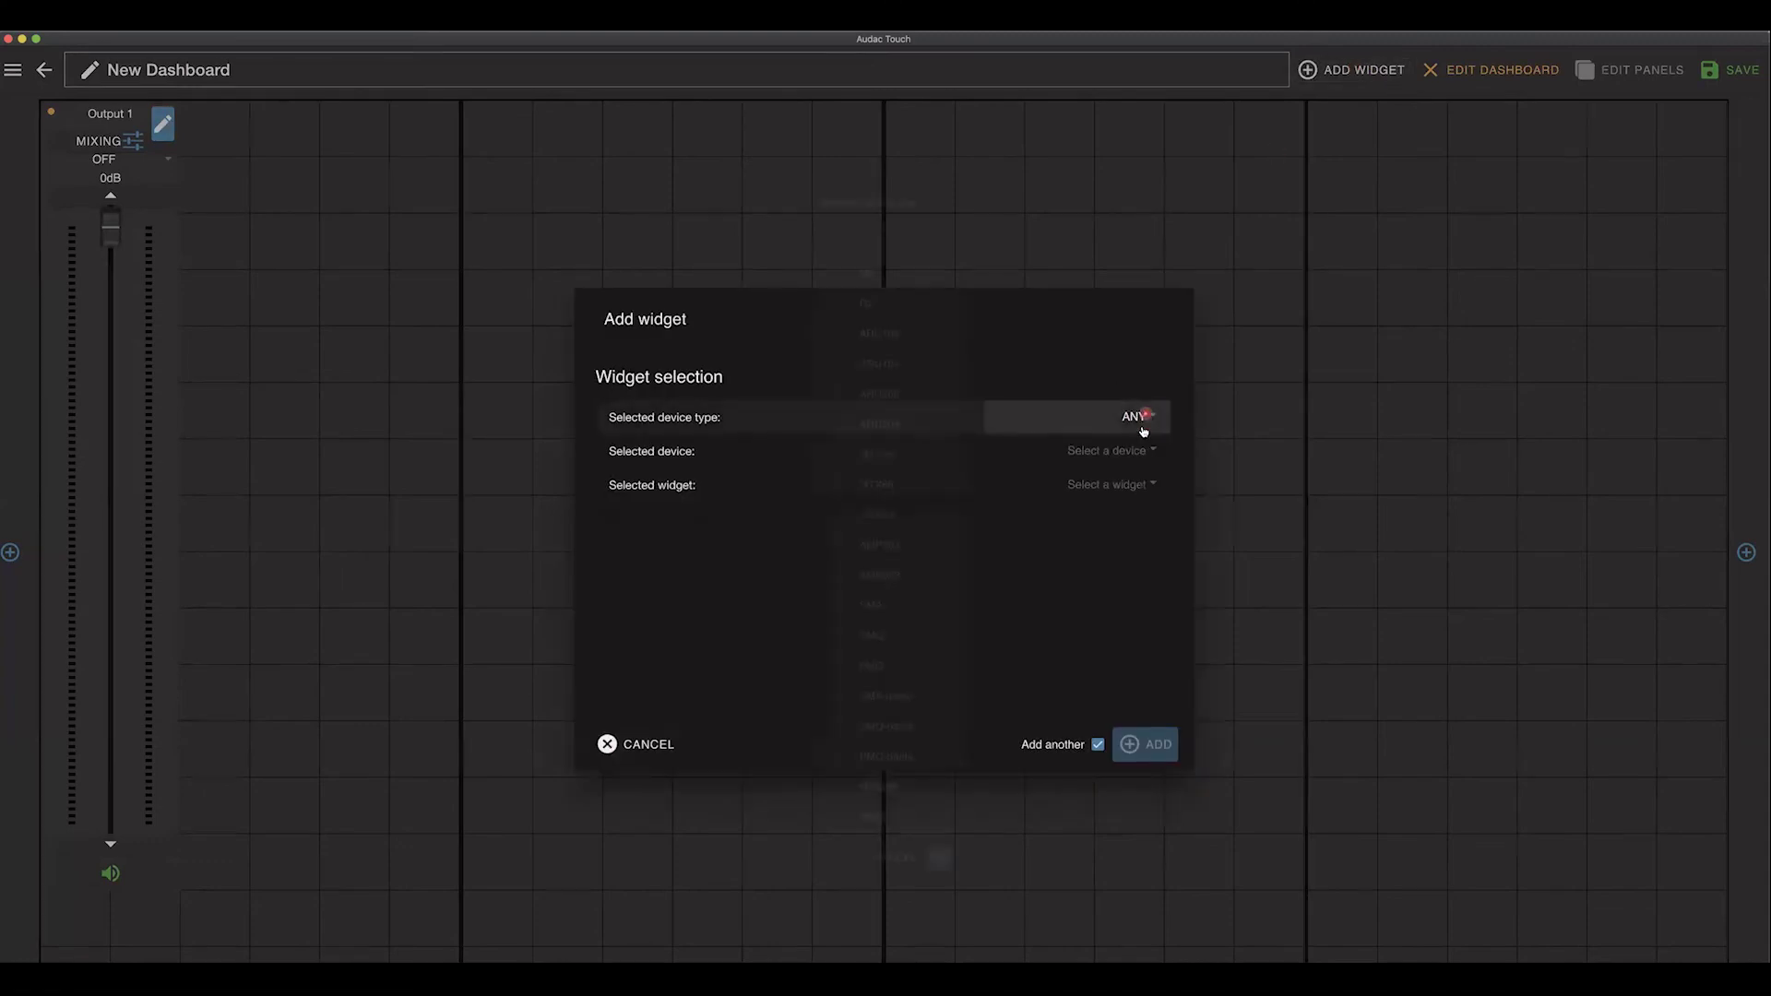
left_click(831, 315)
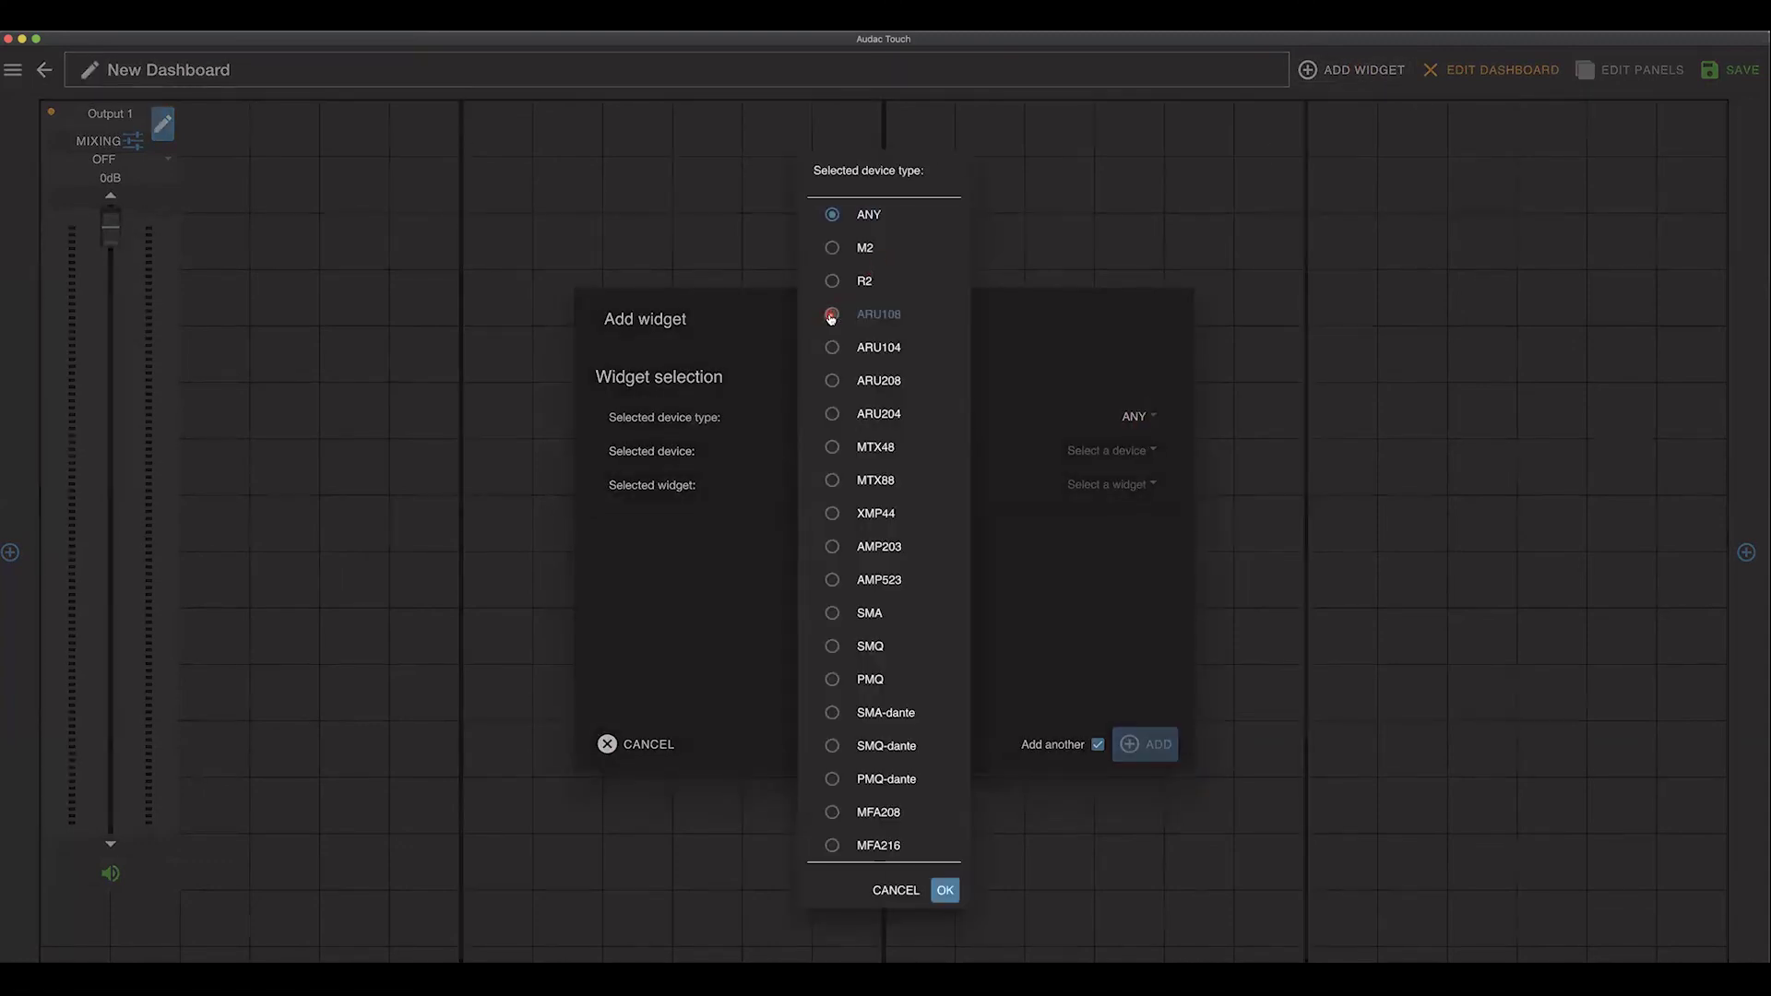
left_click(884, 294)
left_click(878, 314)
left_click(944, 891)
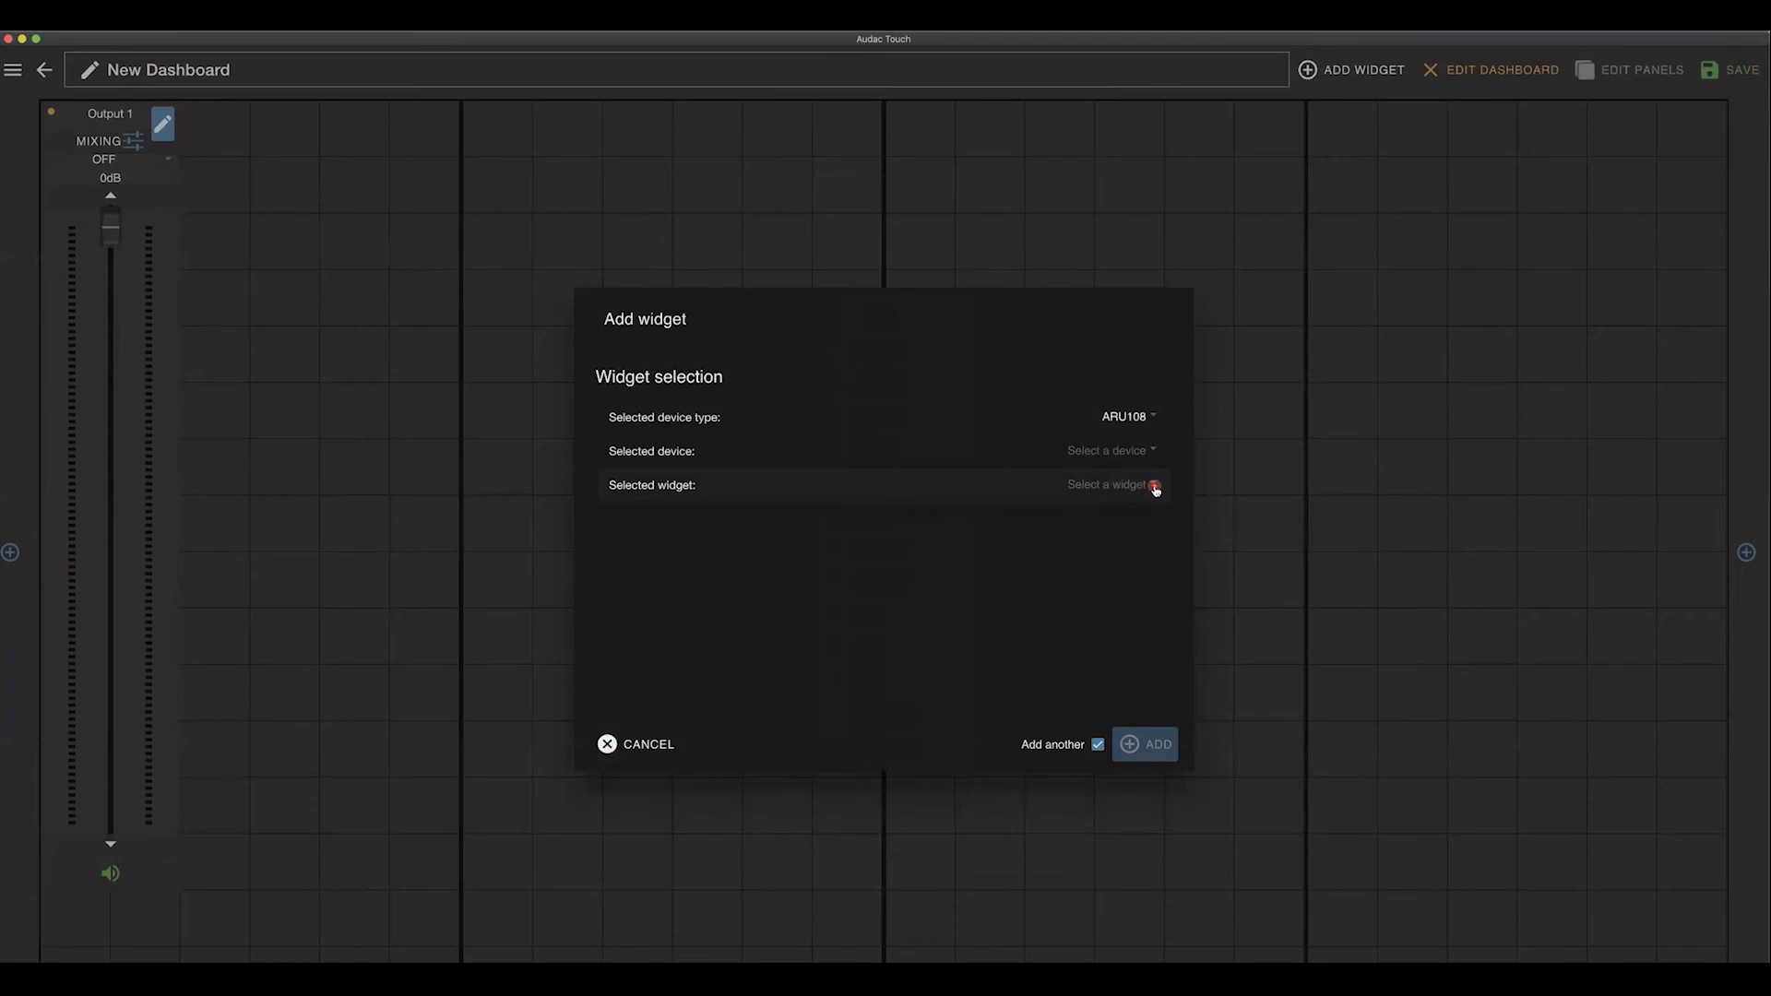
Review the widgets offered for the ARU108, including the Relay Button, and cancel adding the widget.
left_click(1154, 486)
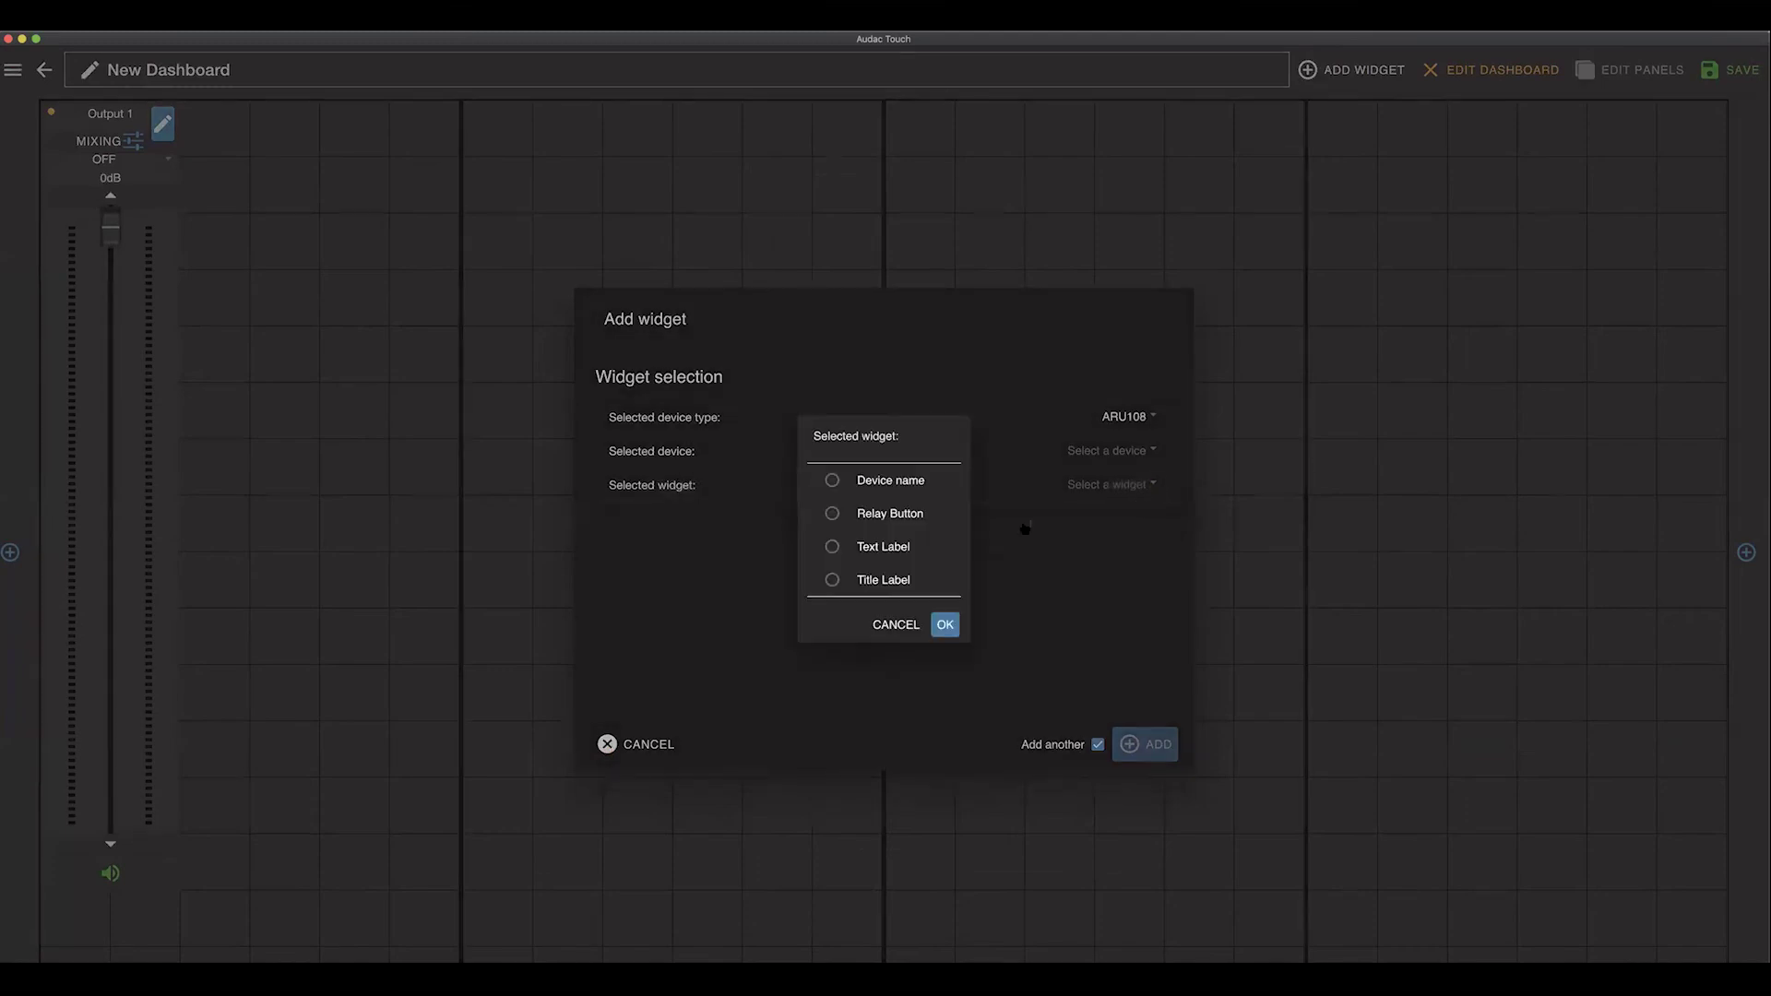
left_click(860, 517)
left_click(1231, 292)
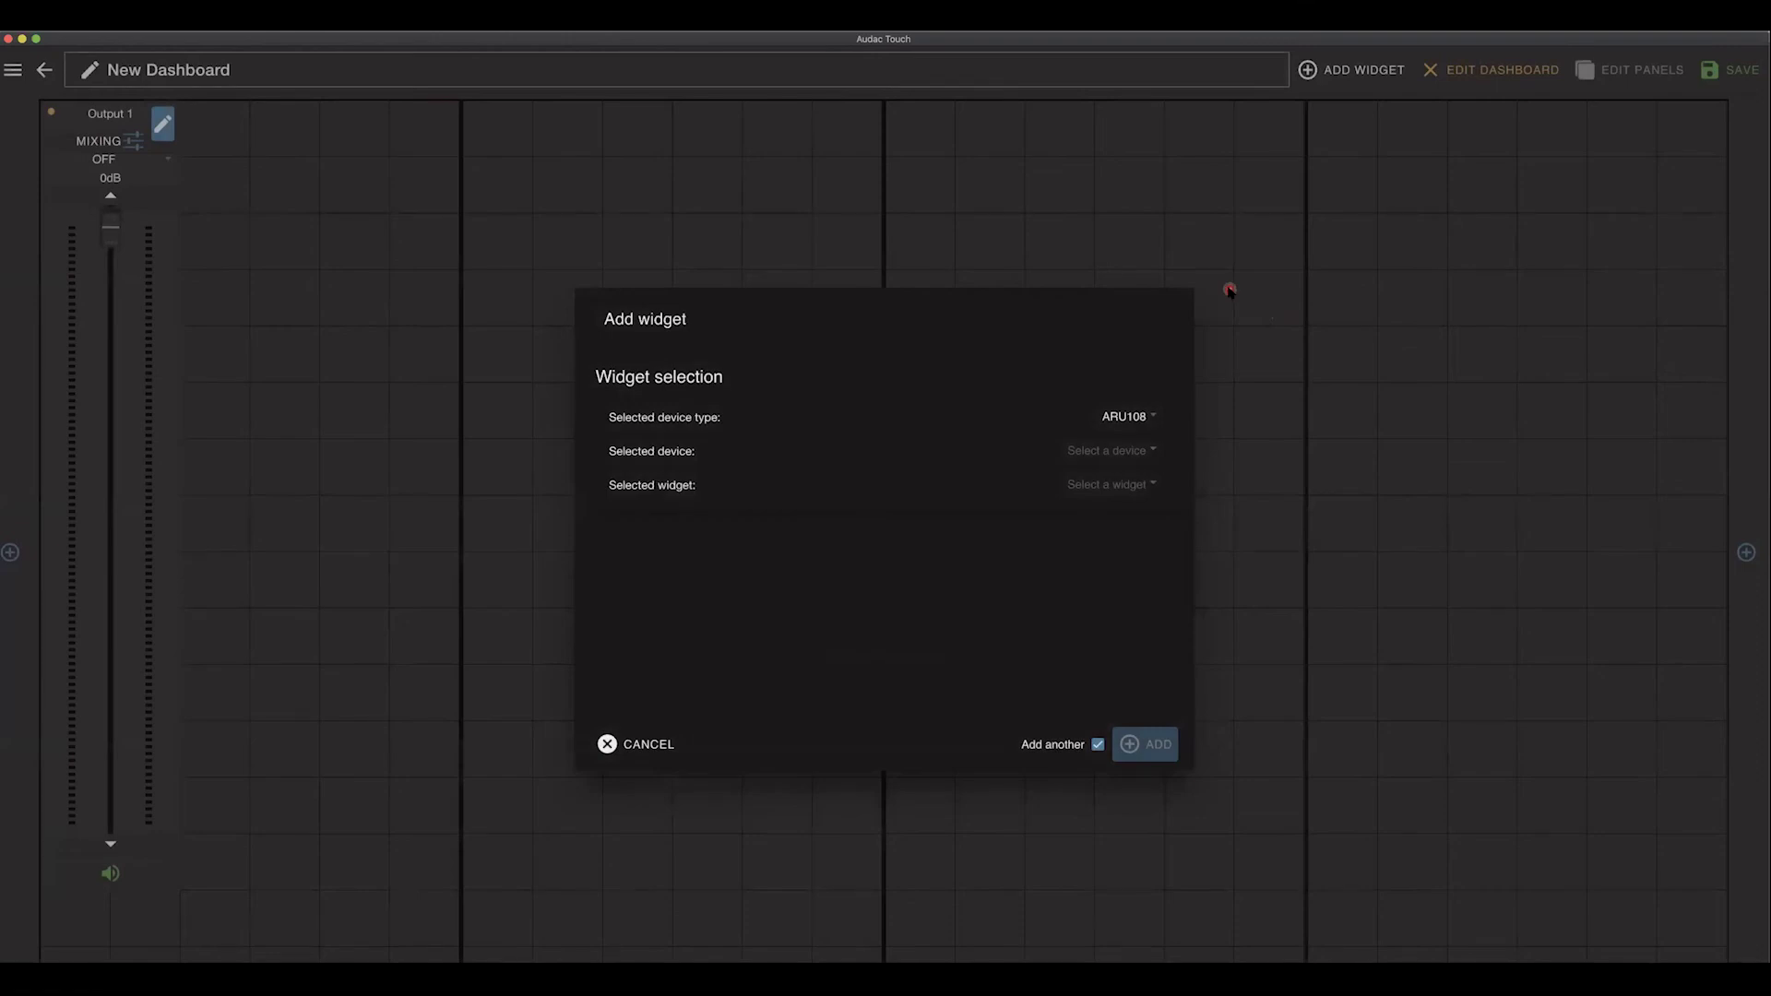
left_click(607, 747)
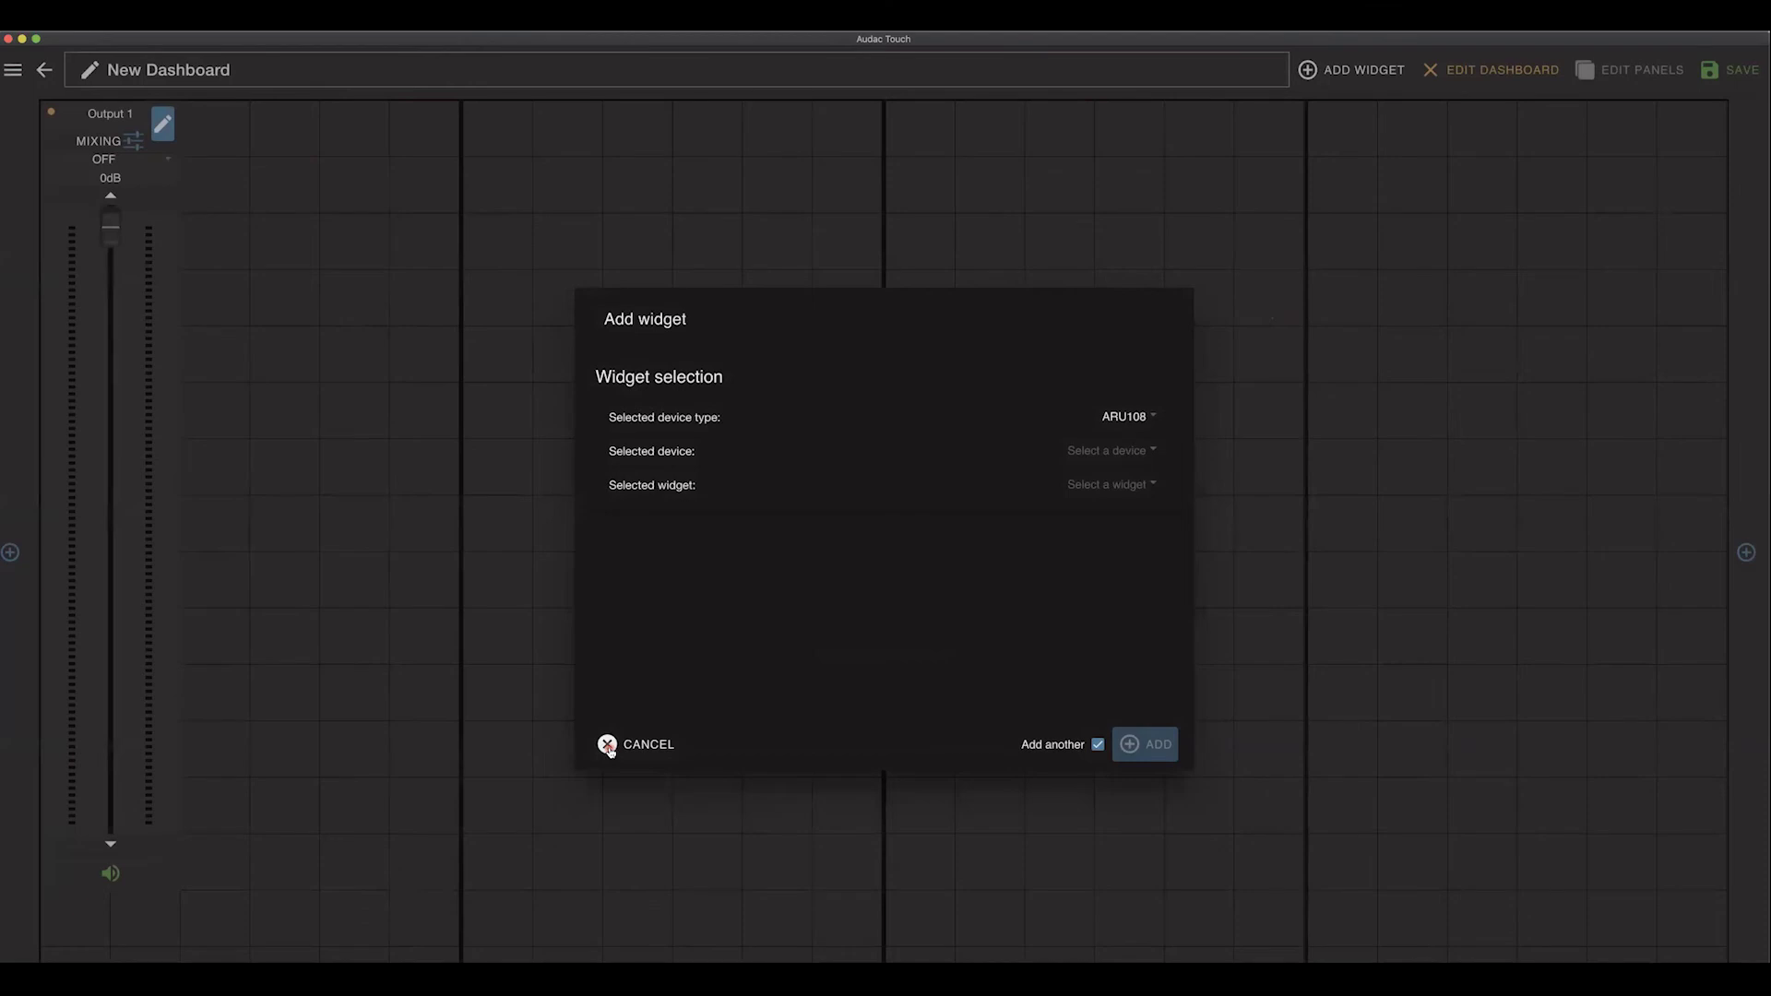
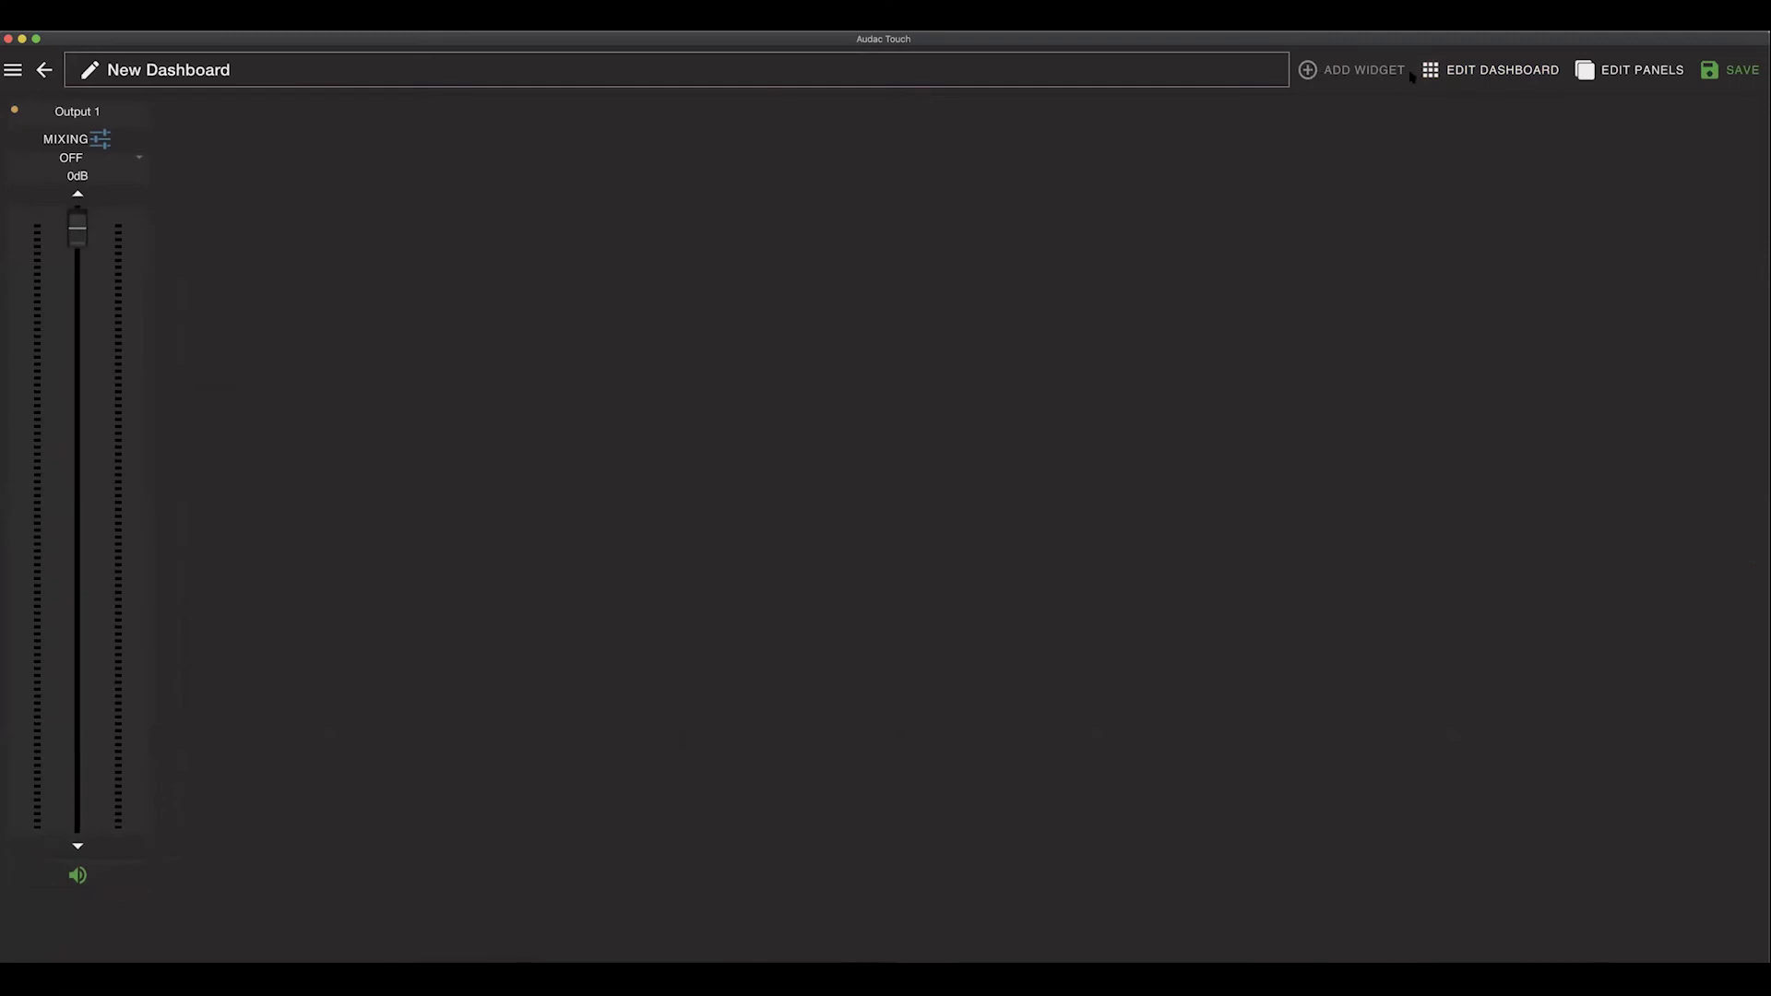
Start another widget in the dashboard's layout editor and review the widgets offered for any device type.
left_click(1451, 74)
left_click(1307, 71)
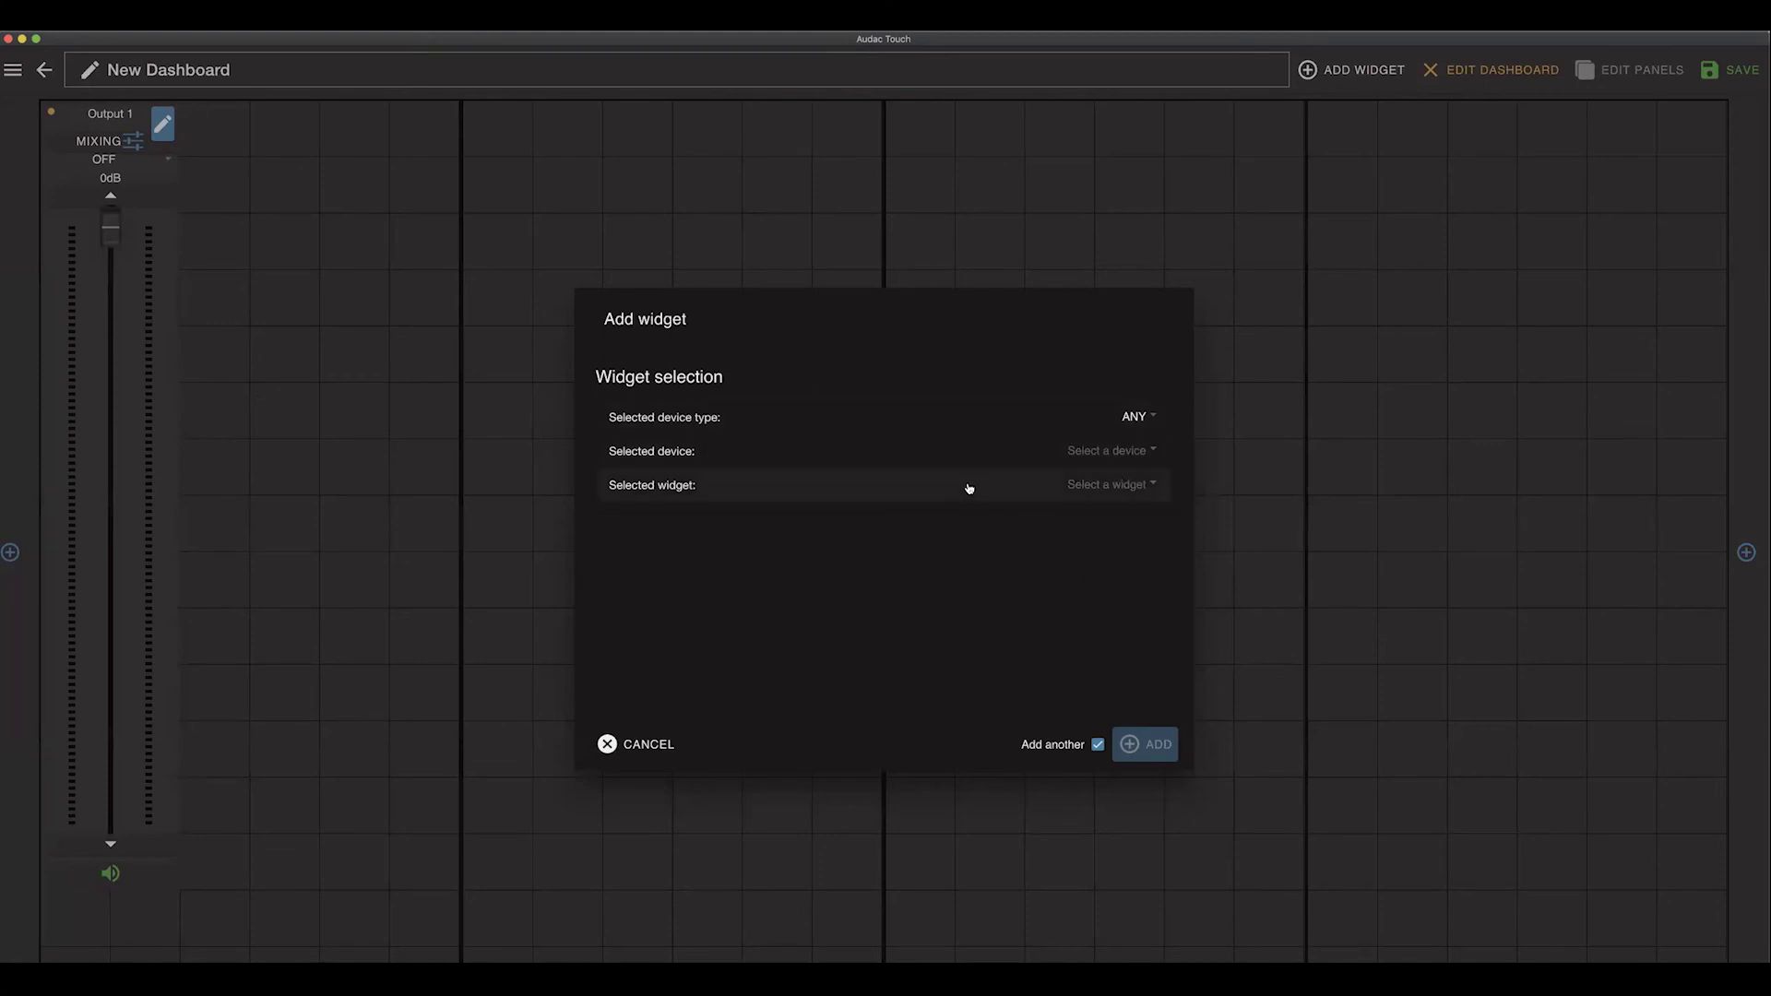
left_click(1148, 488)
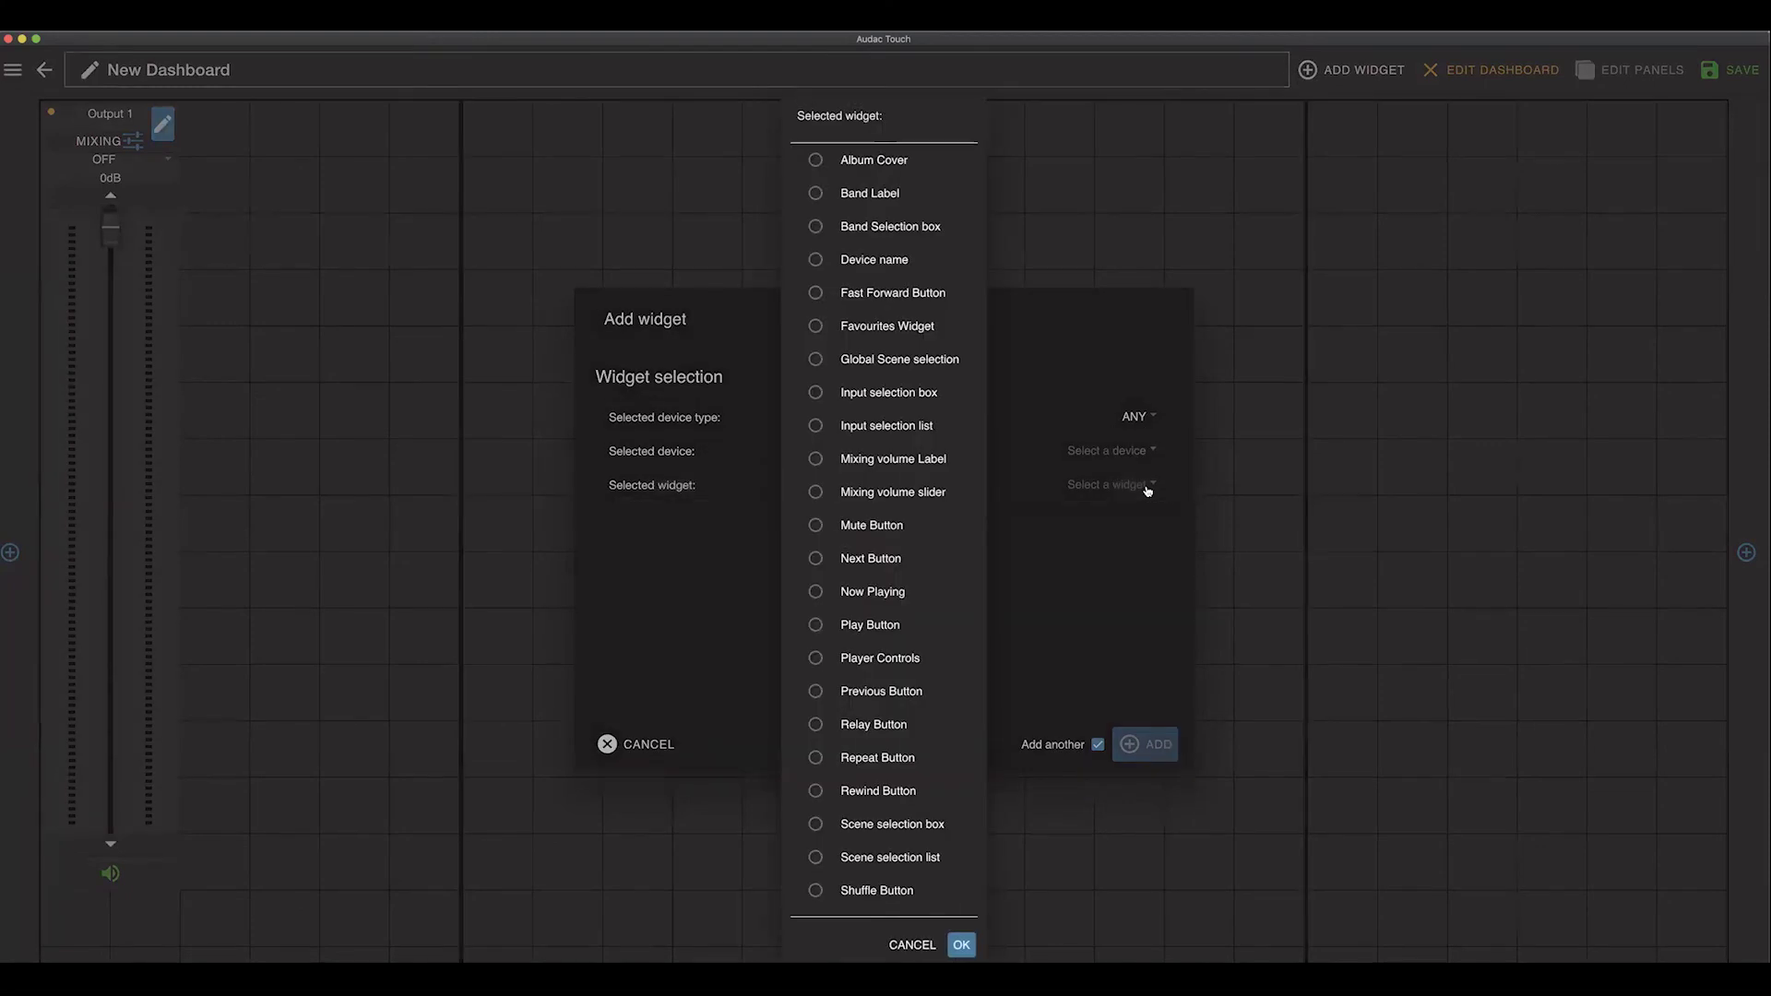
left_click(1148, 488)
Set the device type to MTX48, review the widgets it offers, and cancel adding the widget.
left_click(1140, 416)
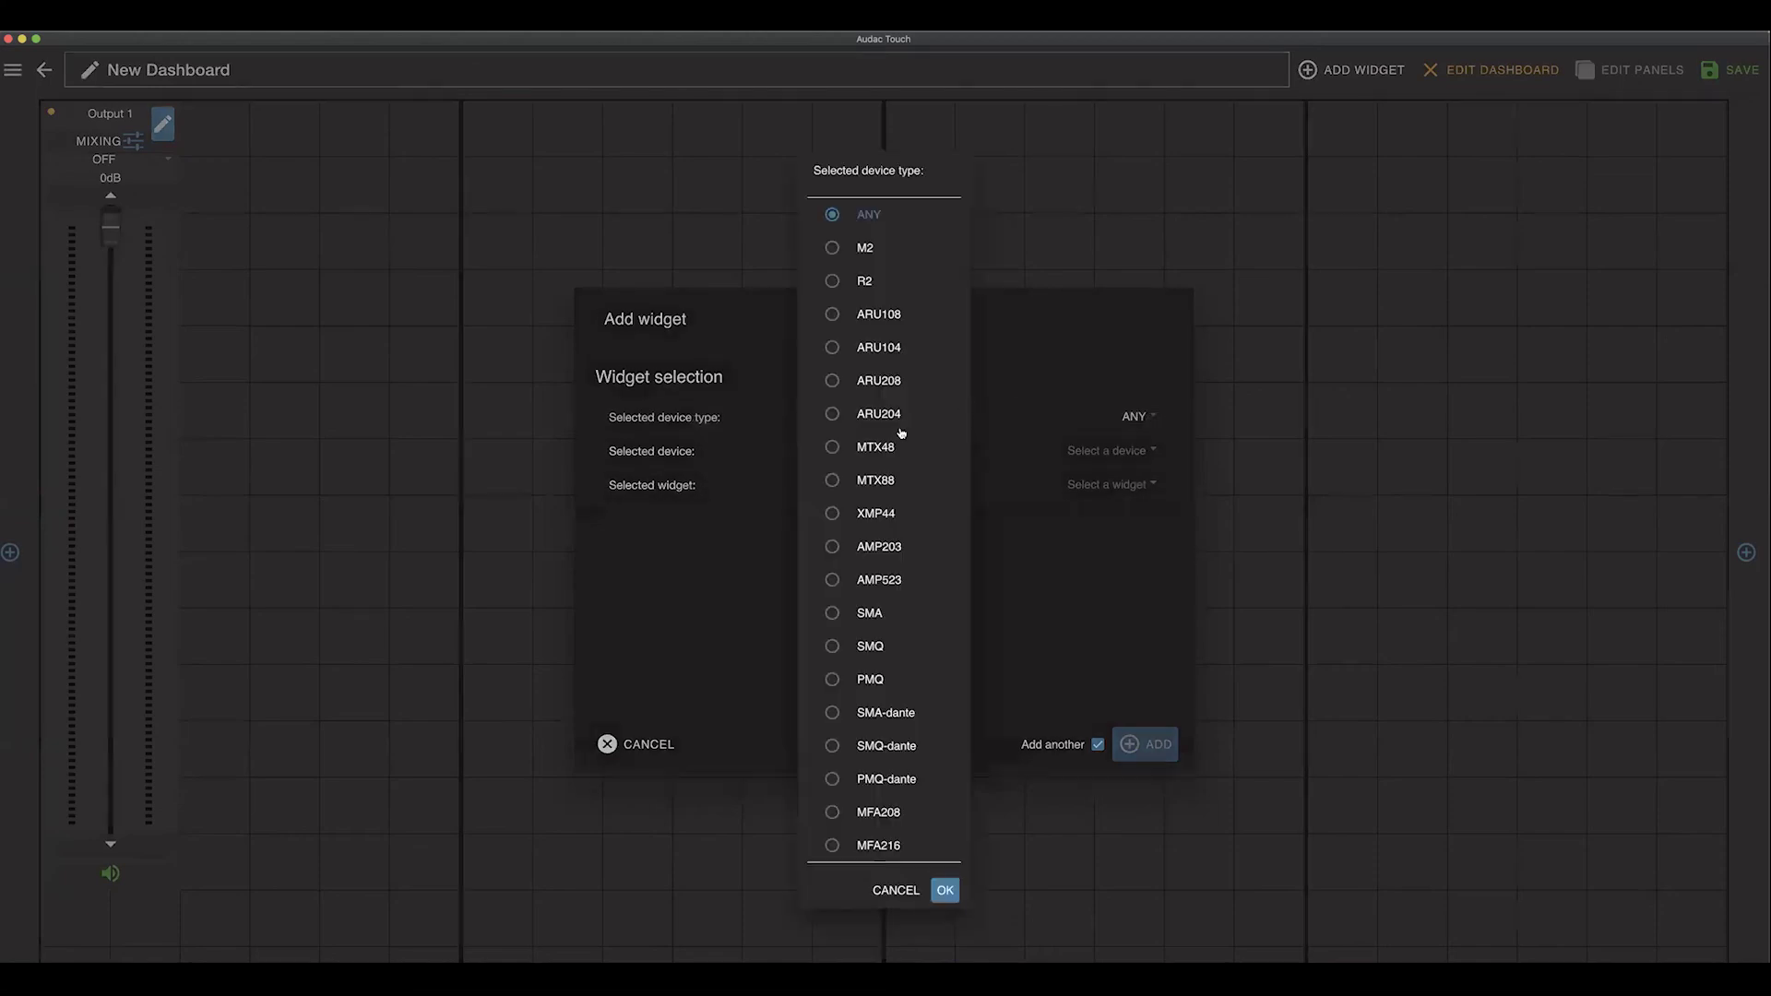
left_click(832, 480)
left_click(833, 446)
left_click(944, 890)
left_click(1138, 487)
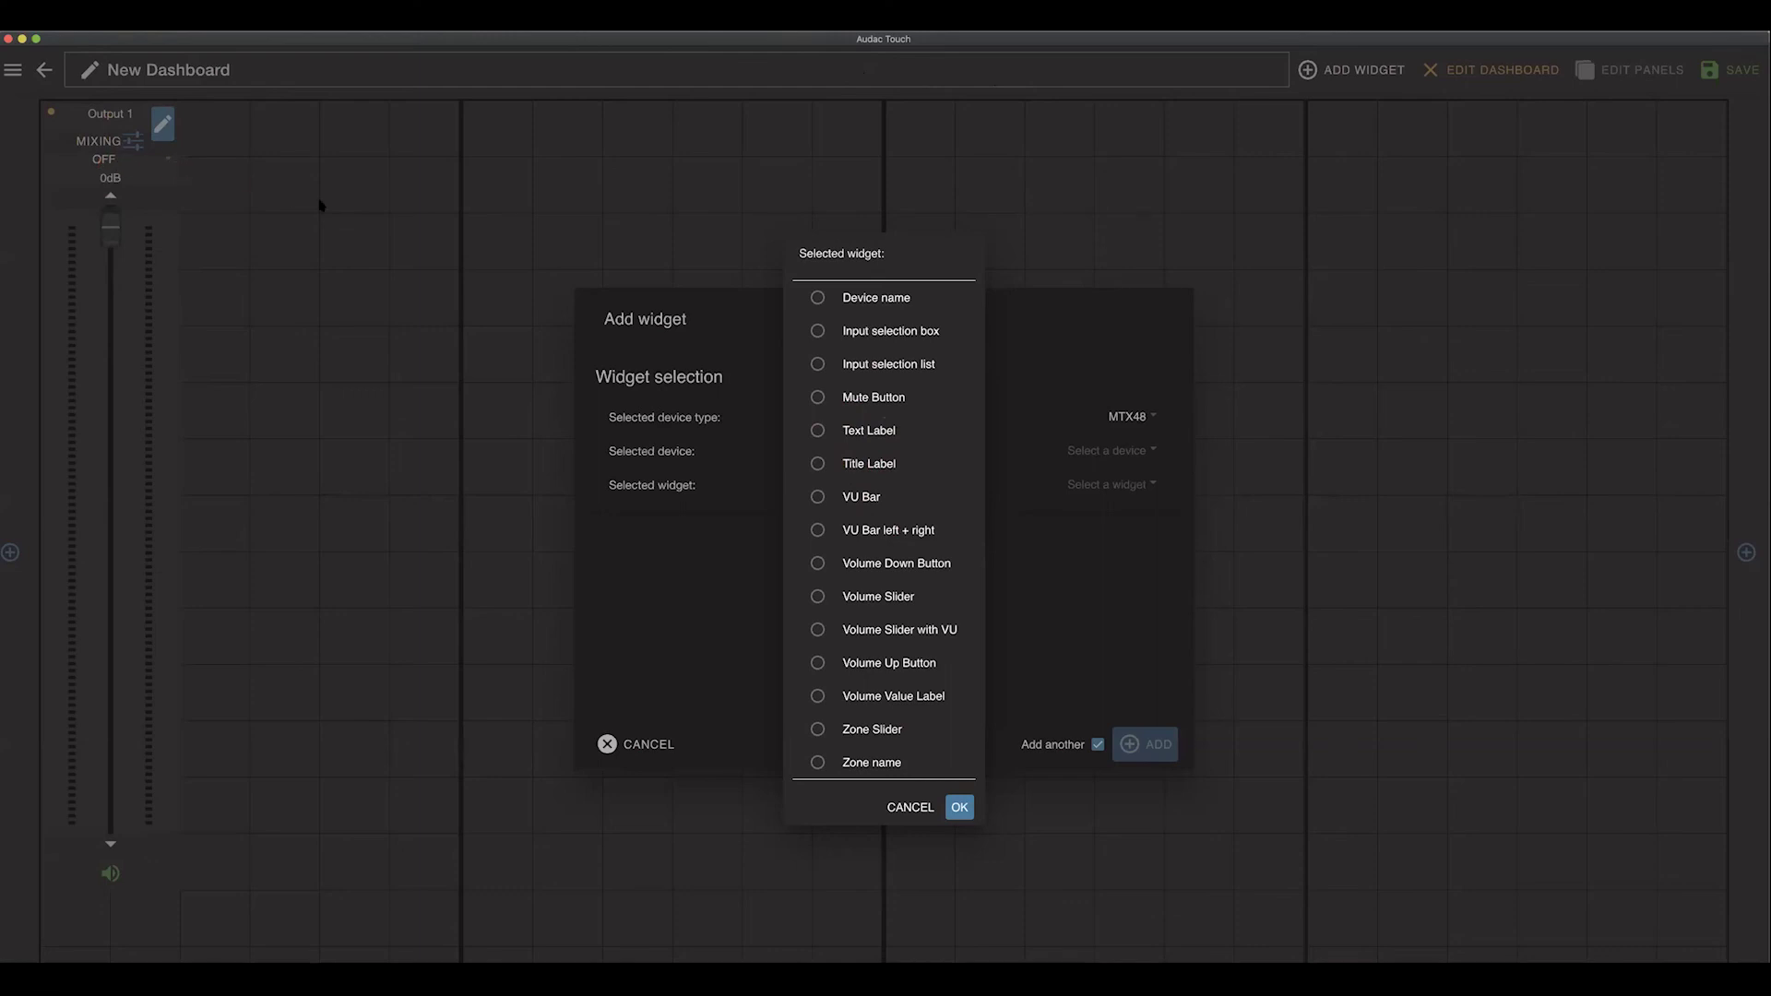
left_click(959, 808)
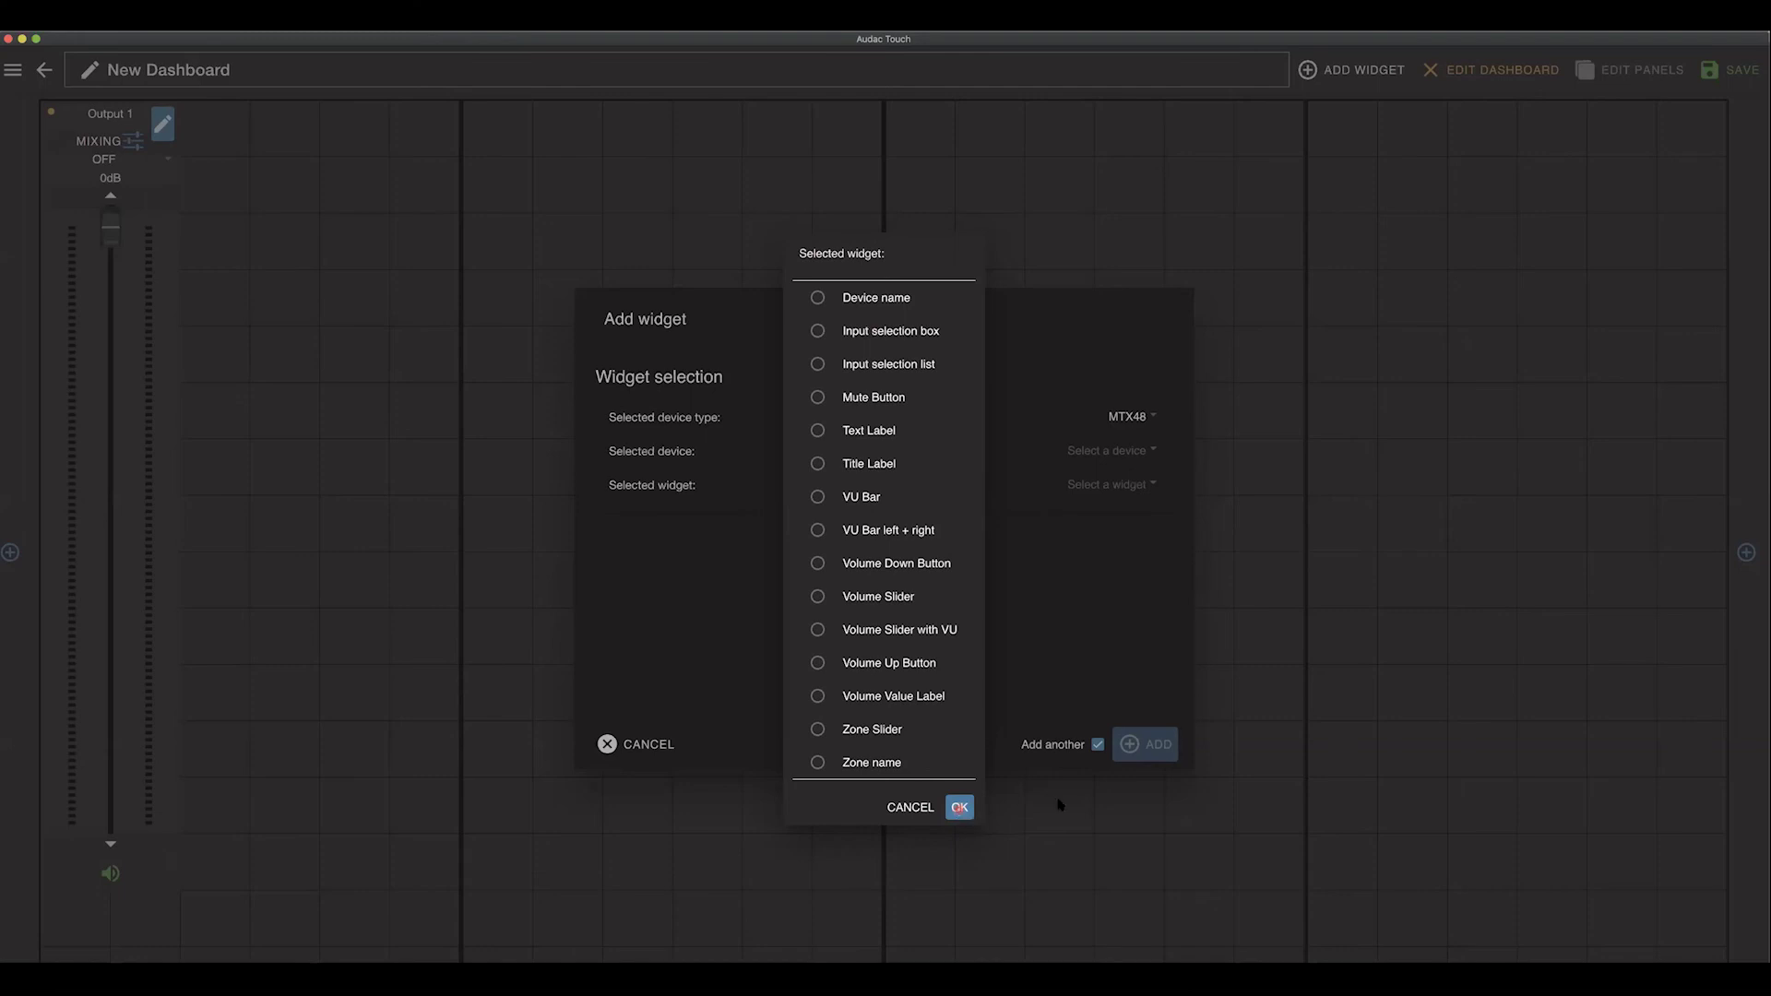
left_click(608, 745)
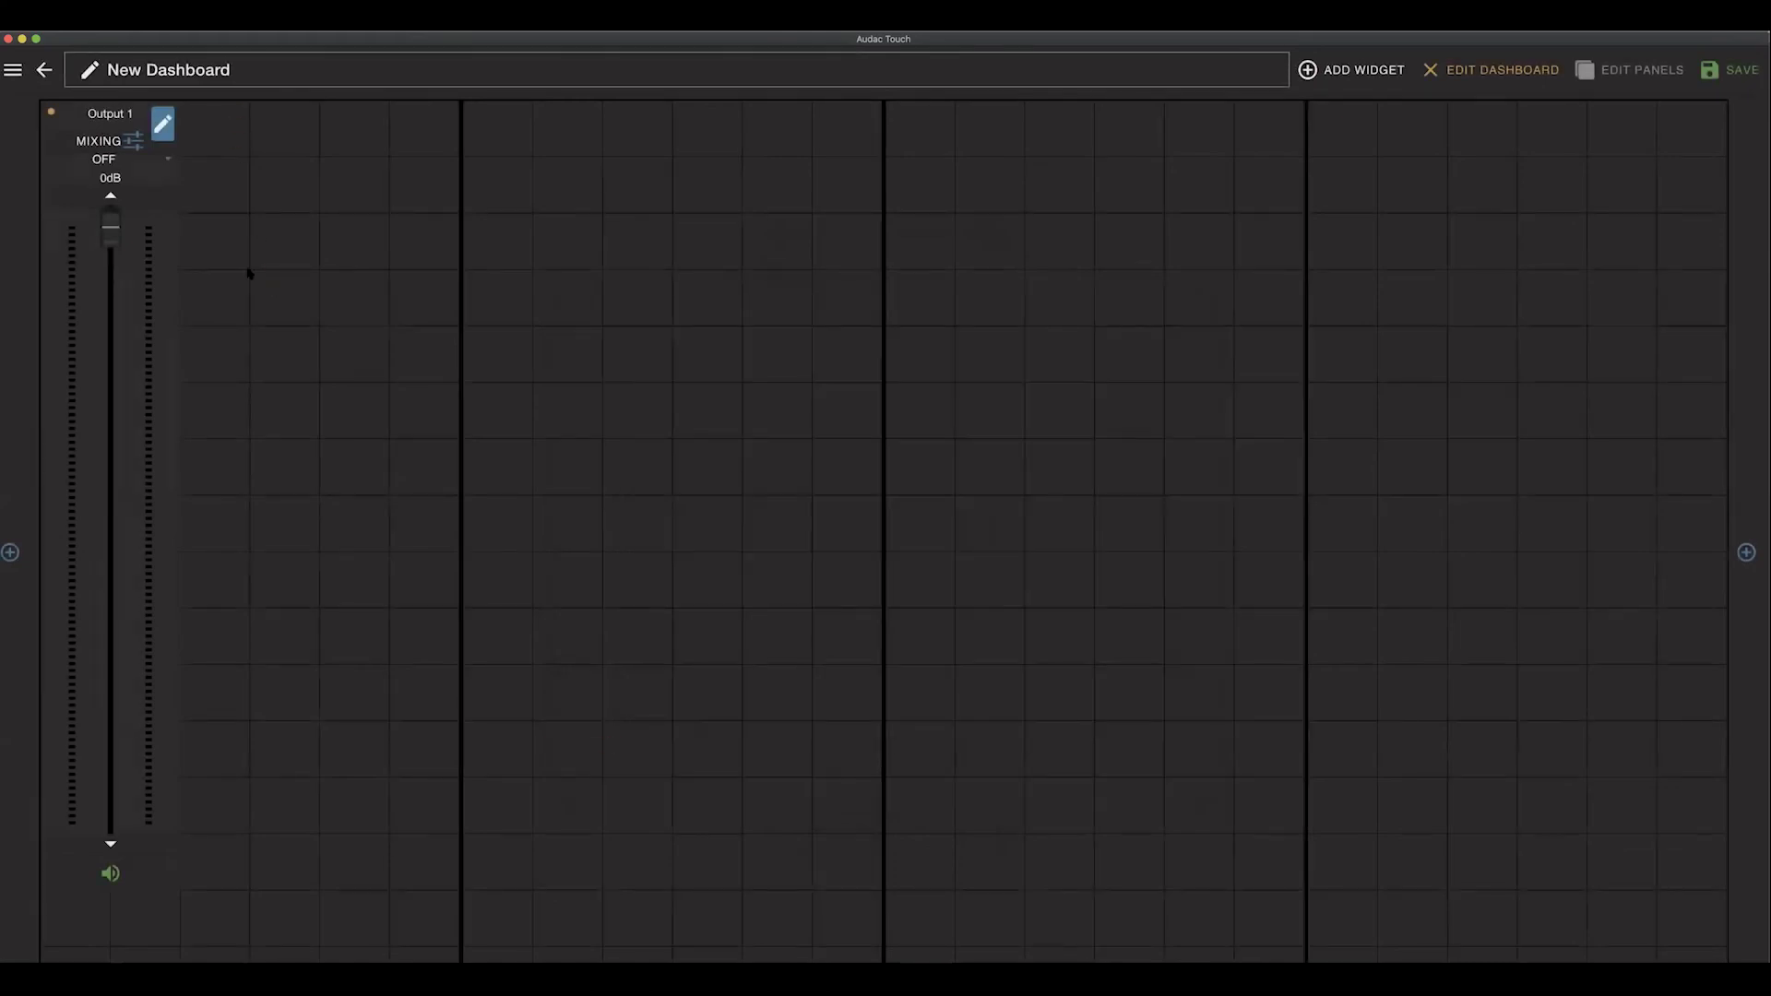
Extend the dashboard grid with an extra section on its right side and leave the layout editor.
left_click(428, 206)
left_click(649, 192)
left_click(1628, 400)
left_click(1746, 552)
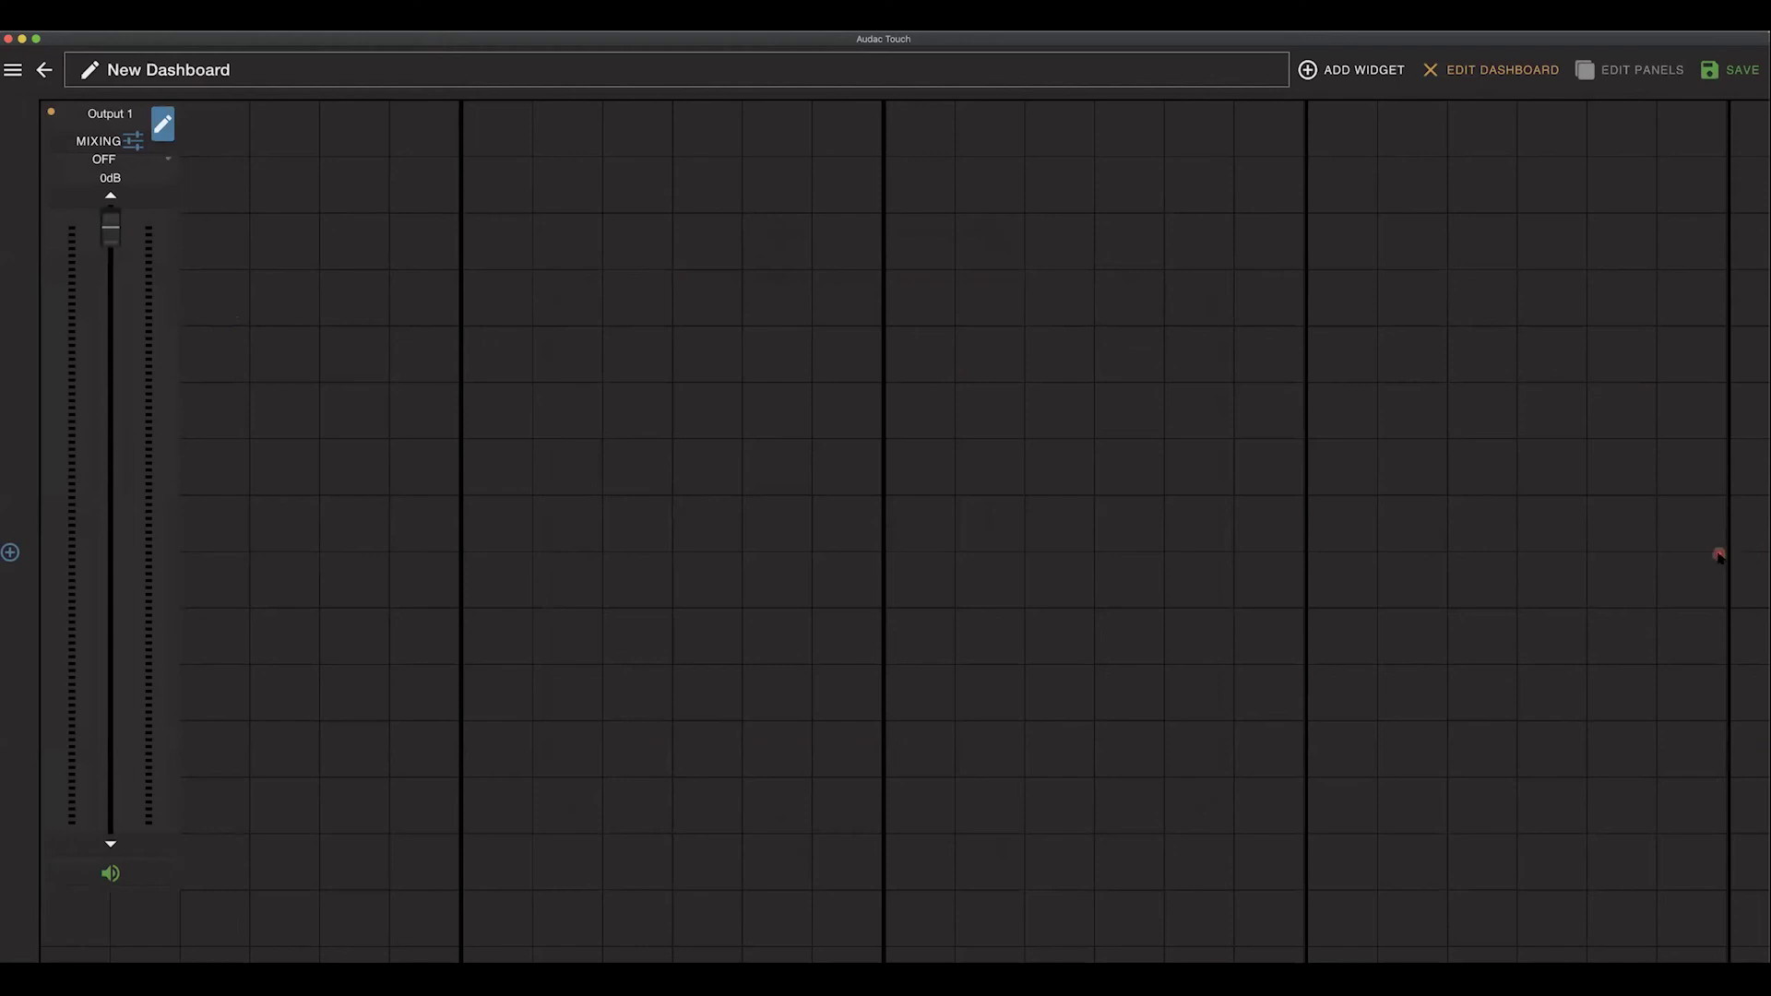
left_click(1450, 70)
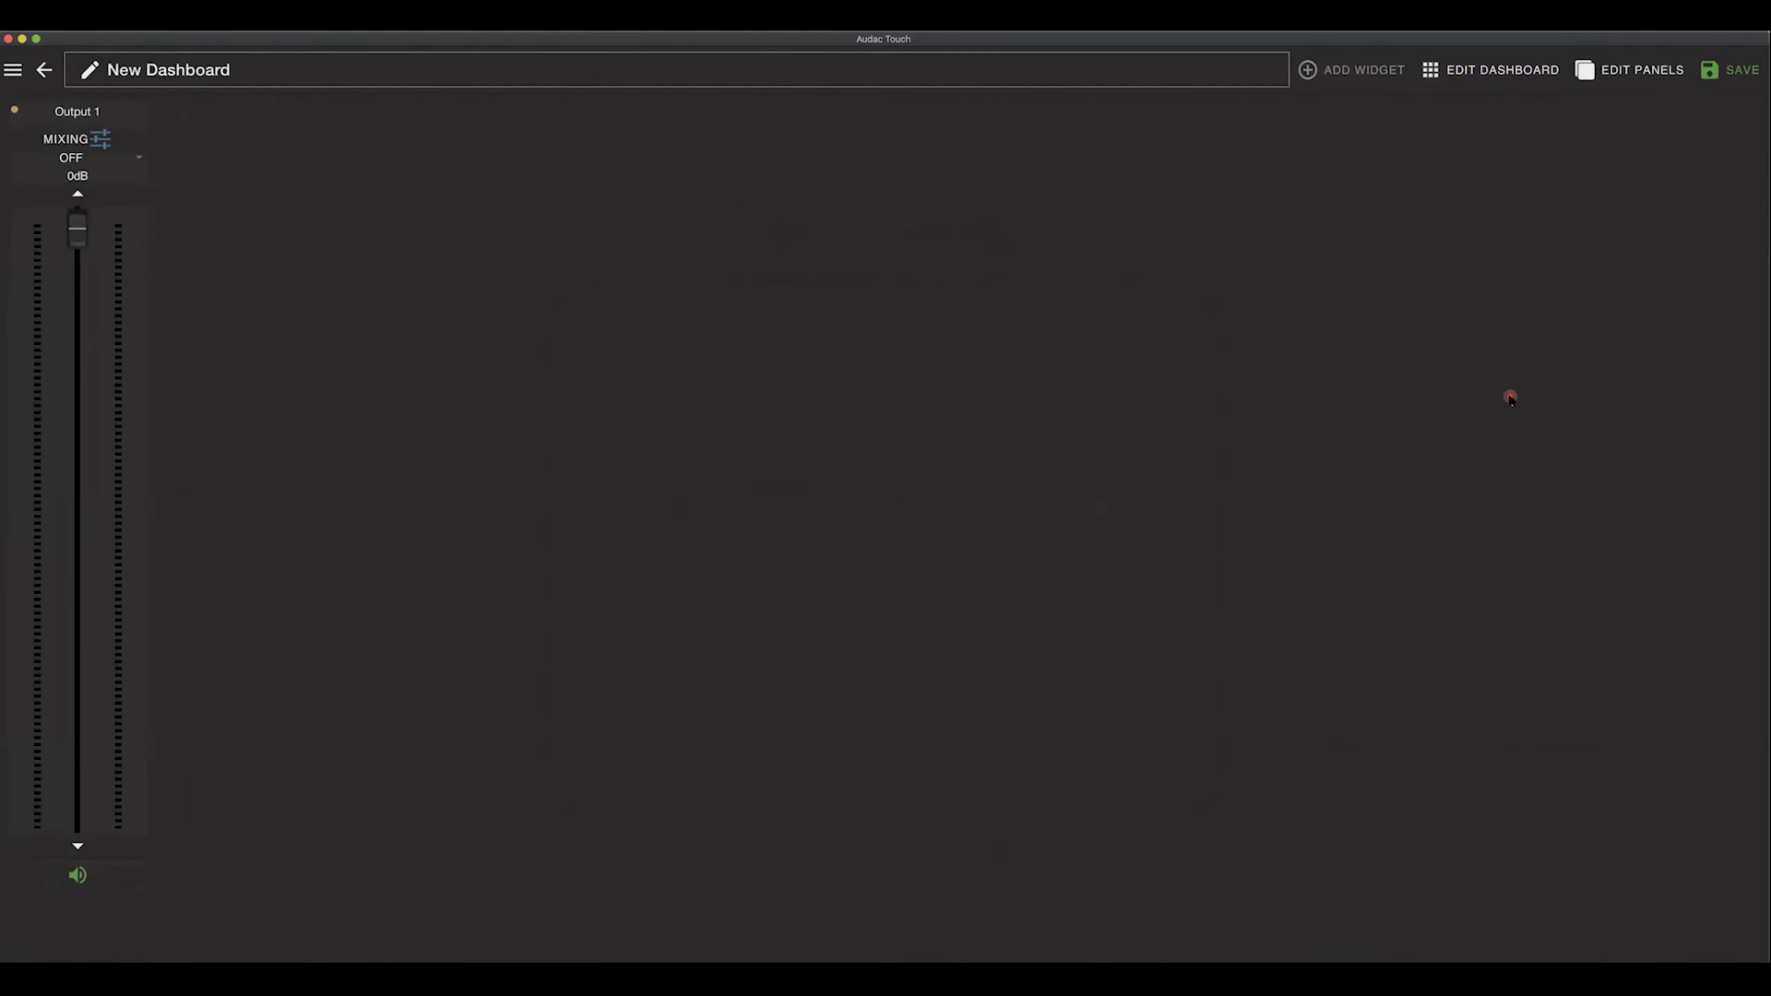
Reopen the layout editor and resize the Output 1 zone slider to three grid columns wide and about ten rows tall.
left_click(1530, 73)
left_click(351, 341)
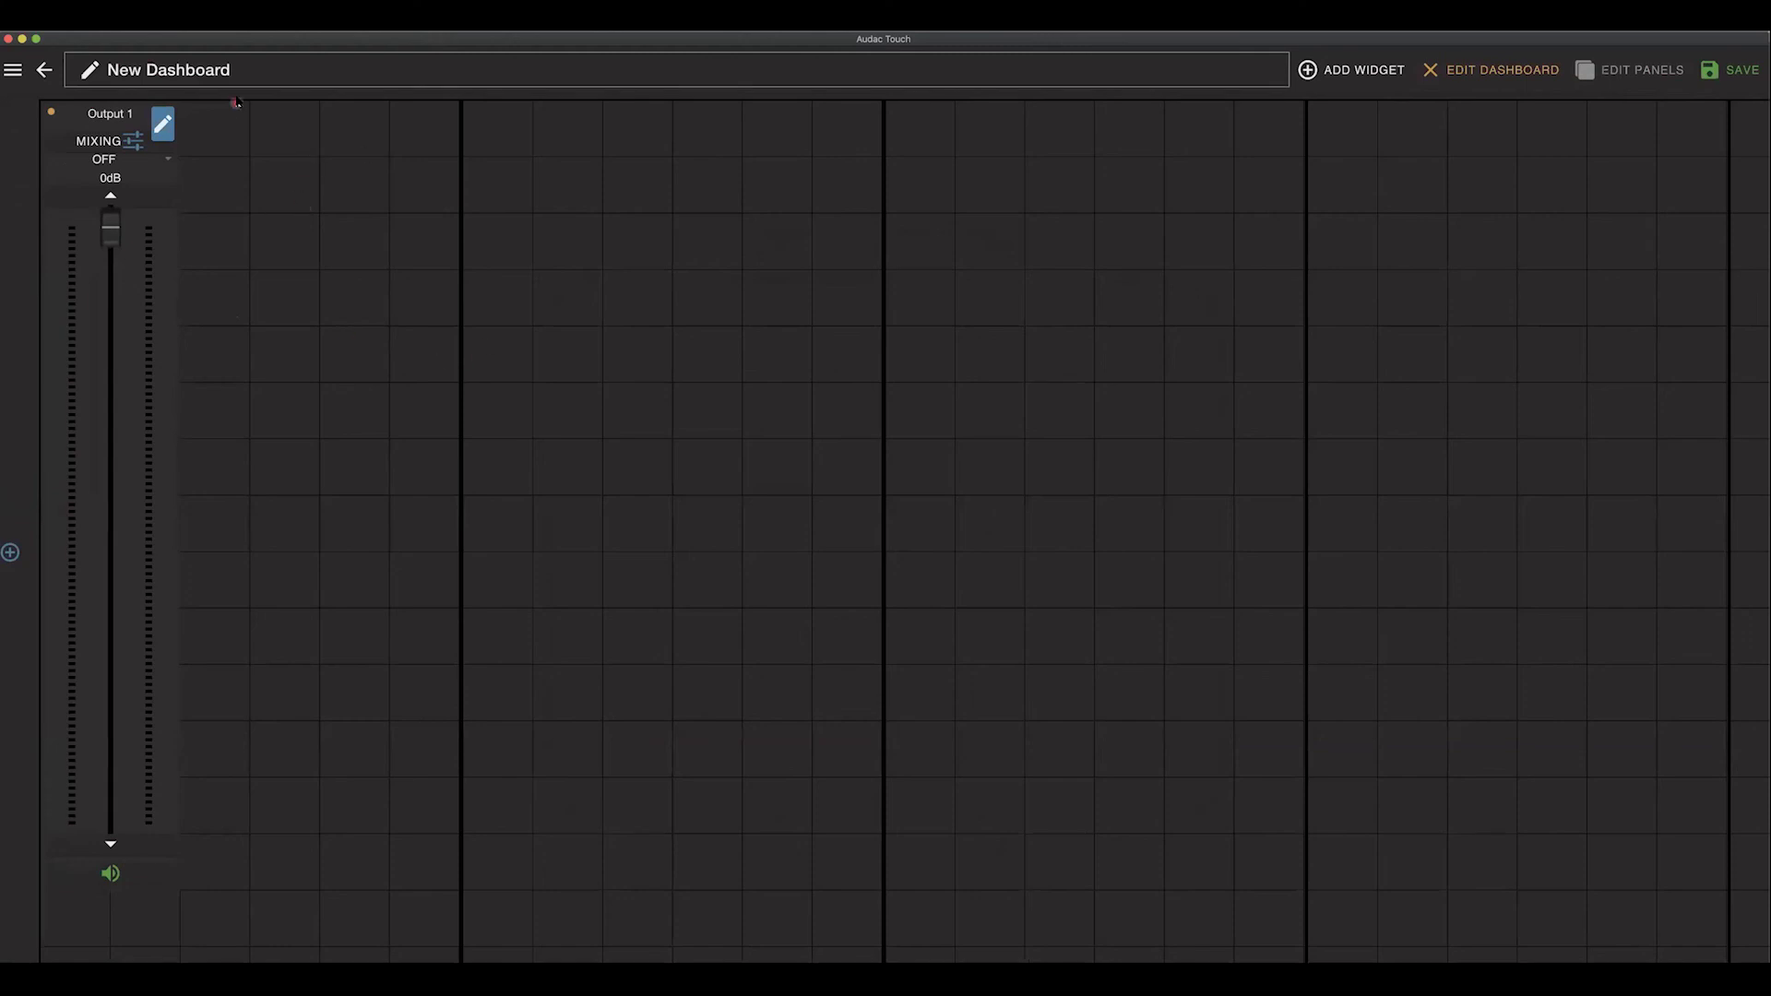
left_click(363, 572)
left_click(937, 238)
left_click_drag(175, 885, 175, 657)
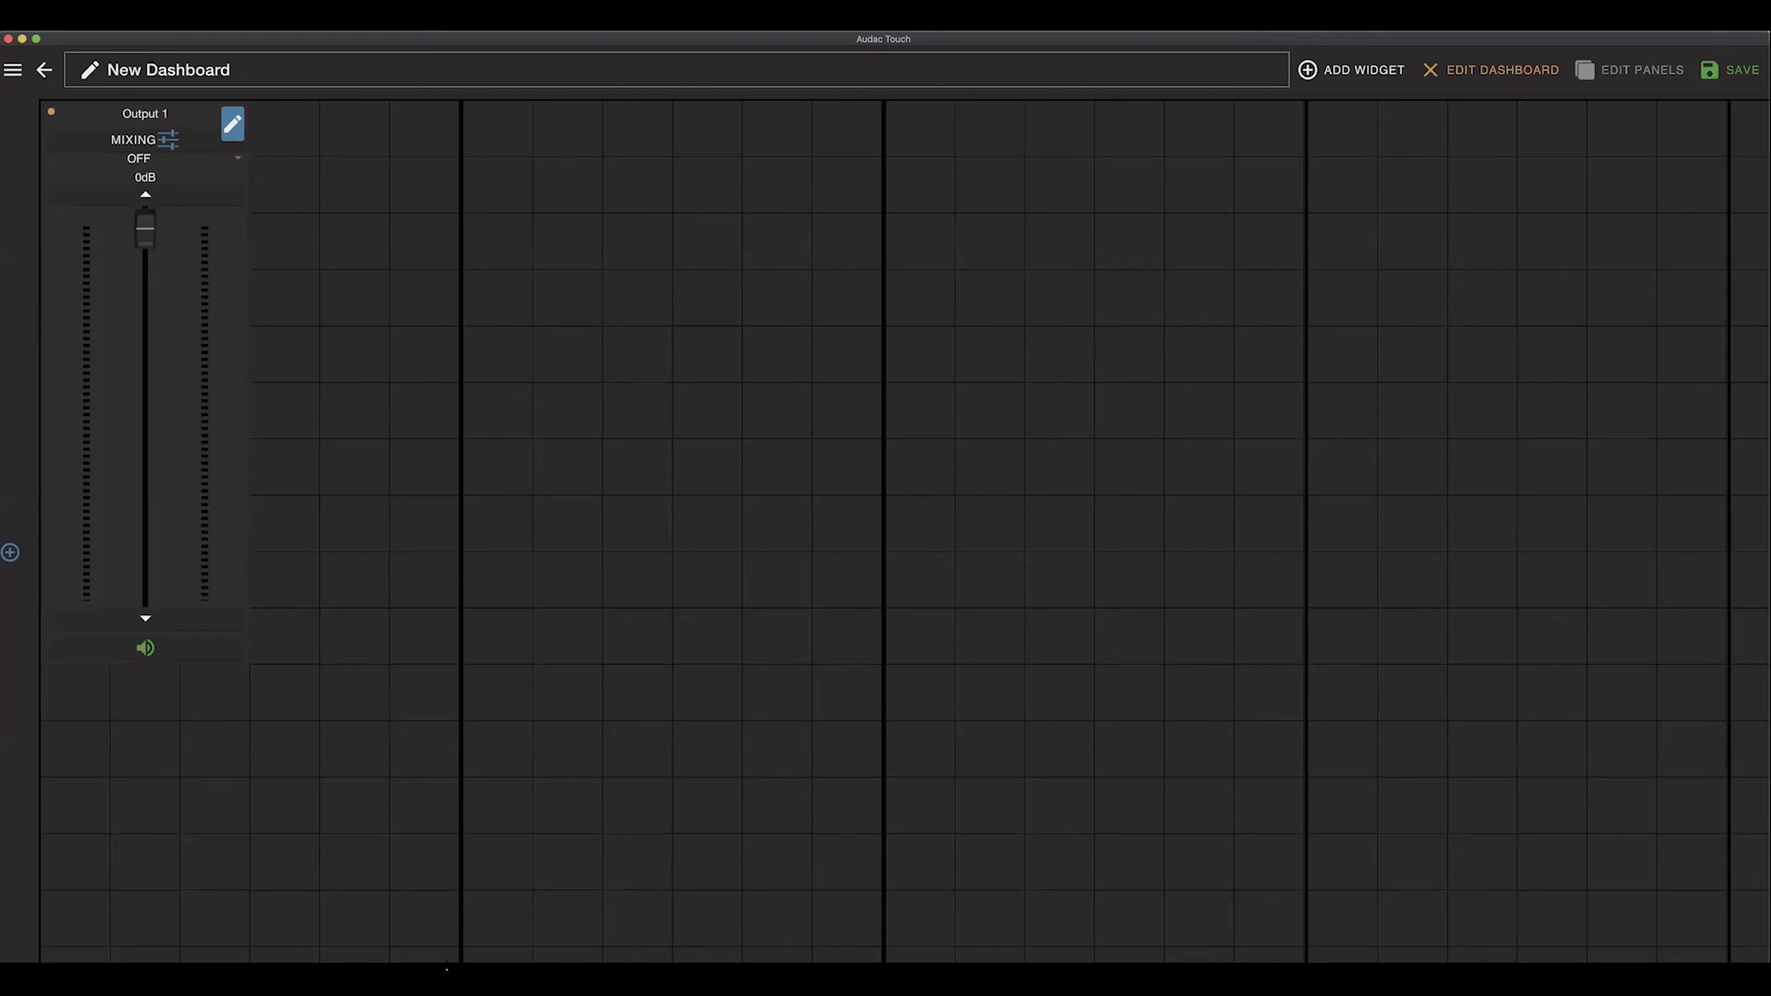
Switch to the browser's AVMAT page for the MWX65/B wall control panel, enlarge its product photo and close it again.
left_click(345, 951)
left_click(555, 644)
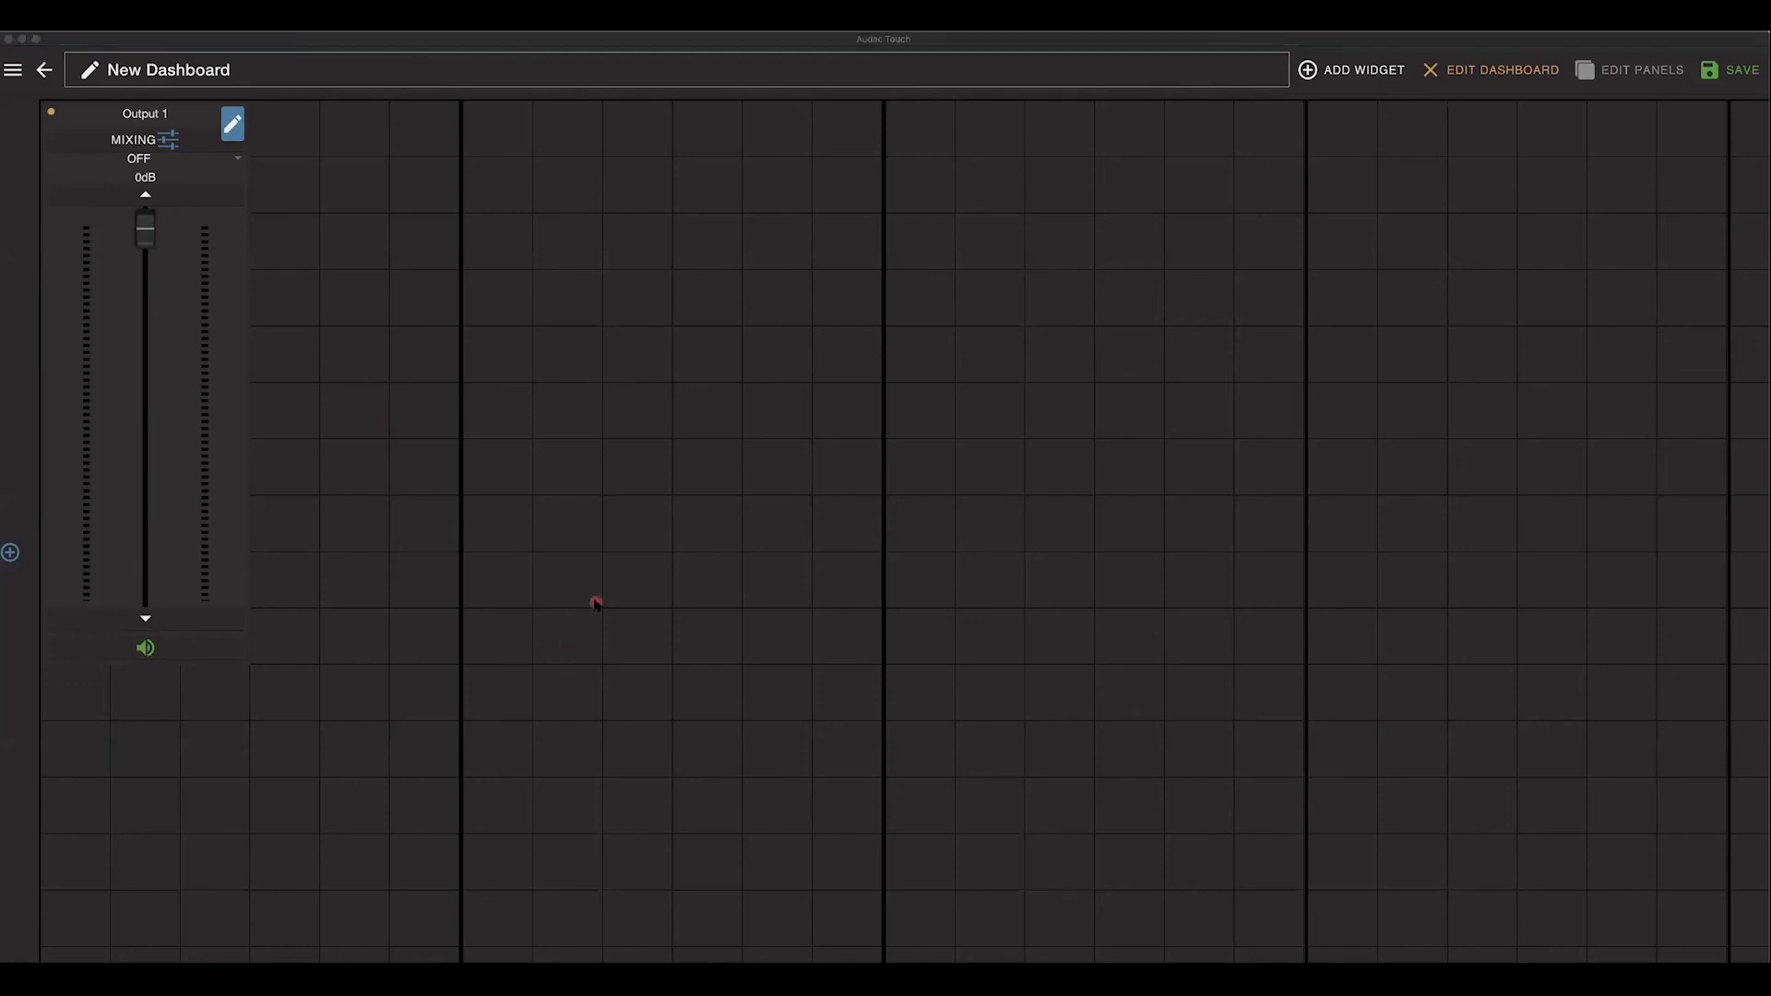
left_click(506, 368)
left_click(217, 37)
left_click(702, 136)
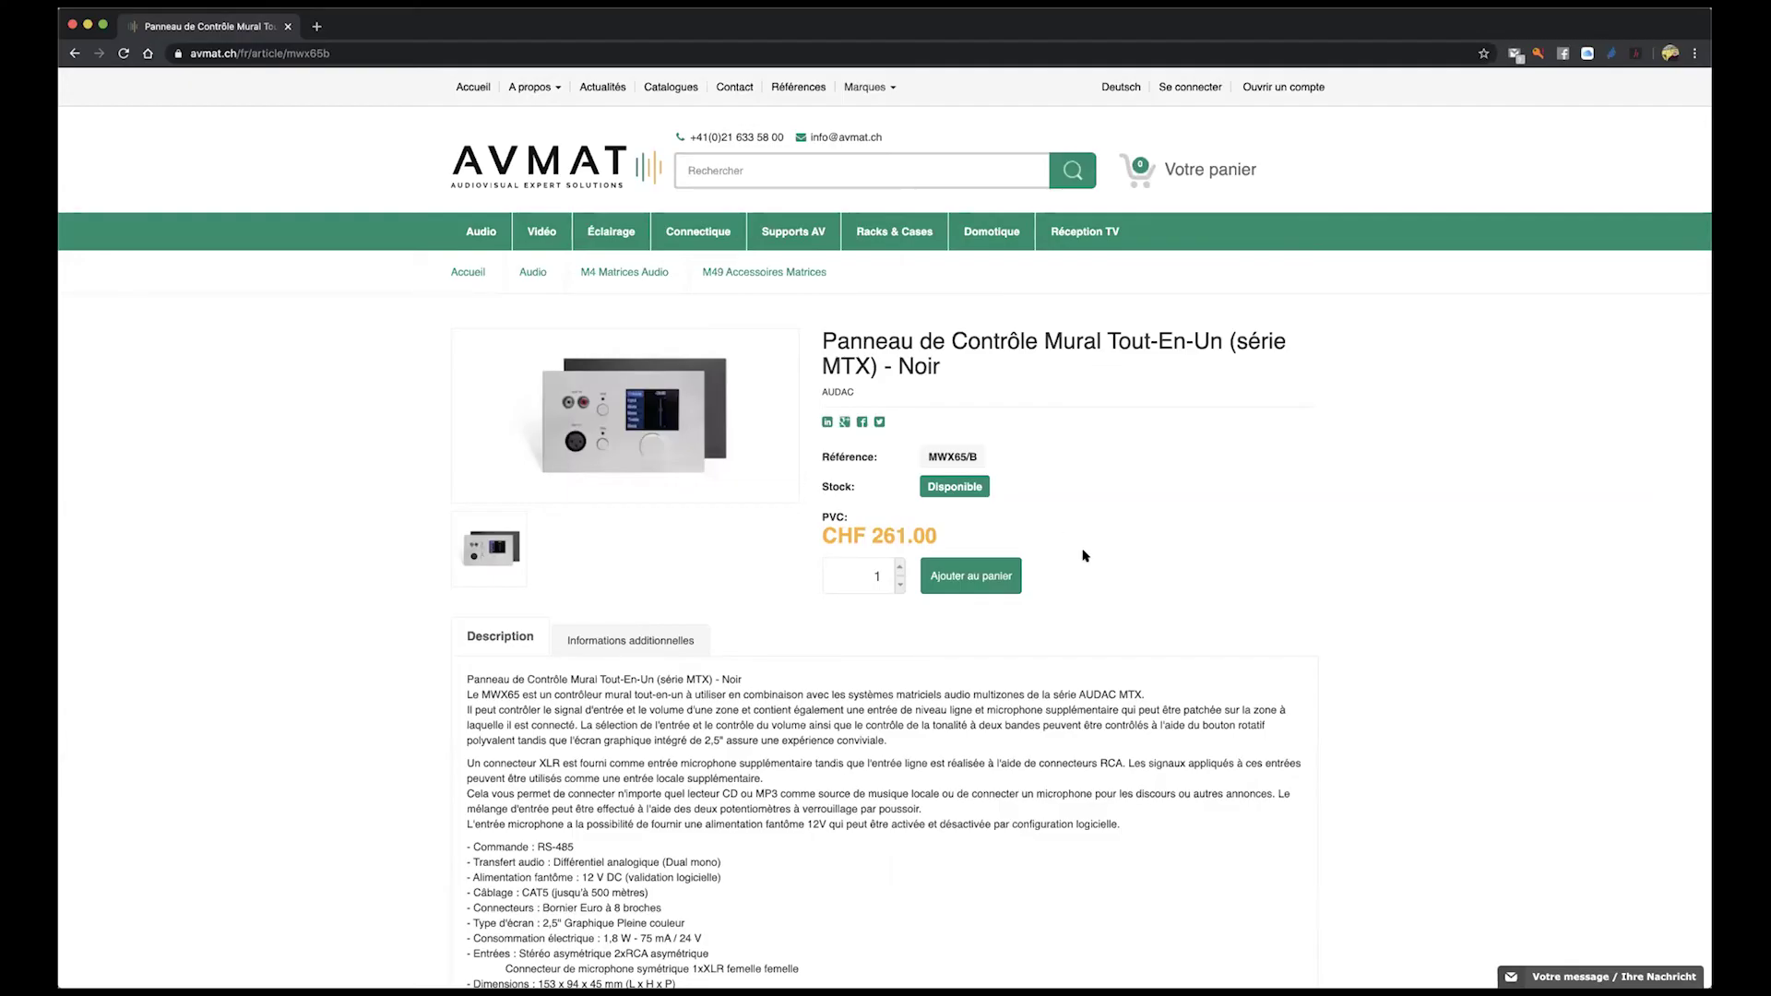
left_click(629, 392)
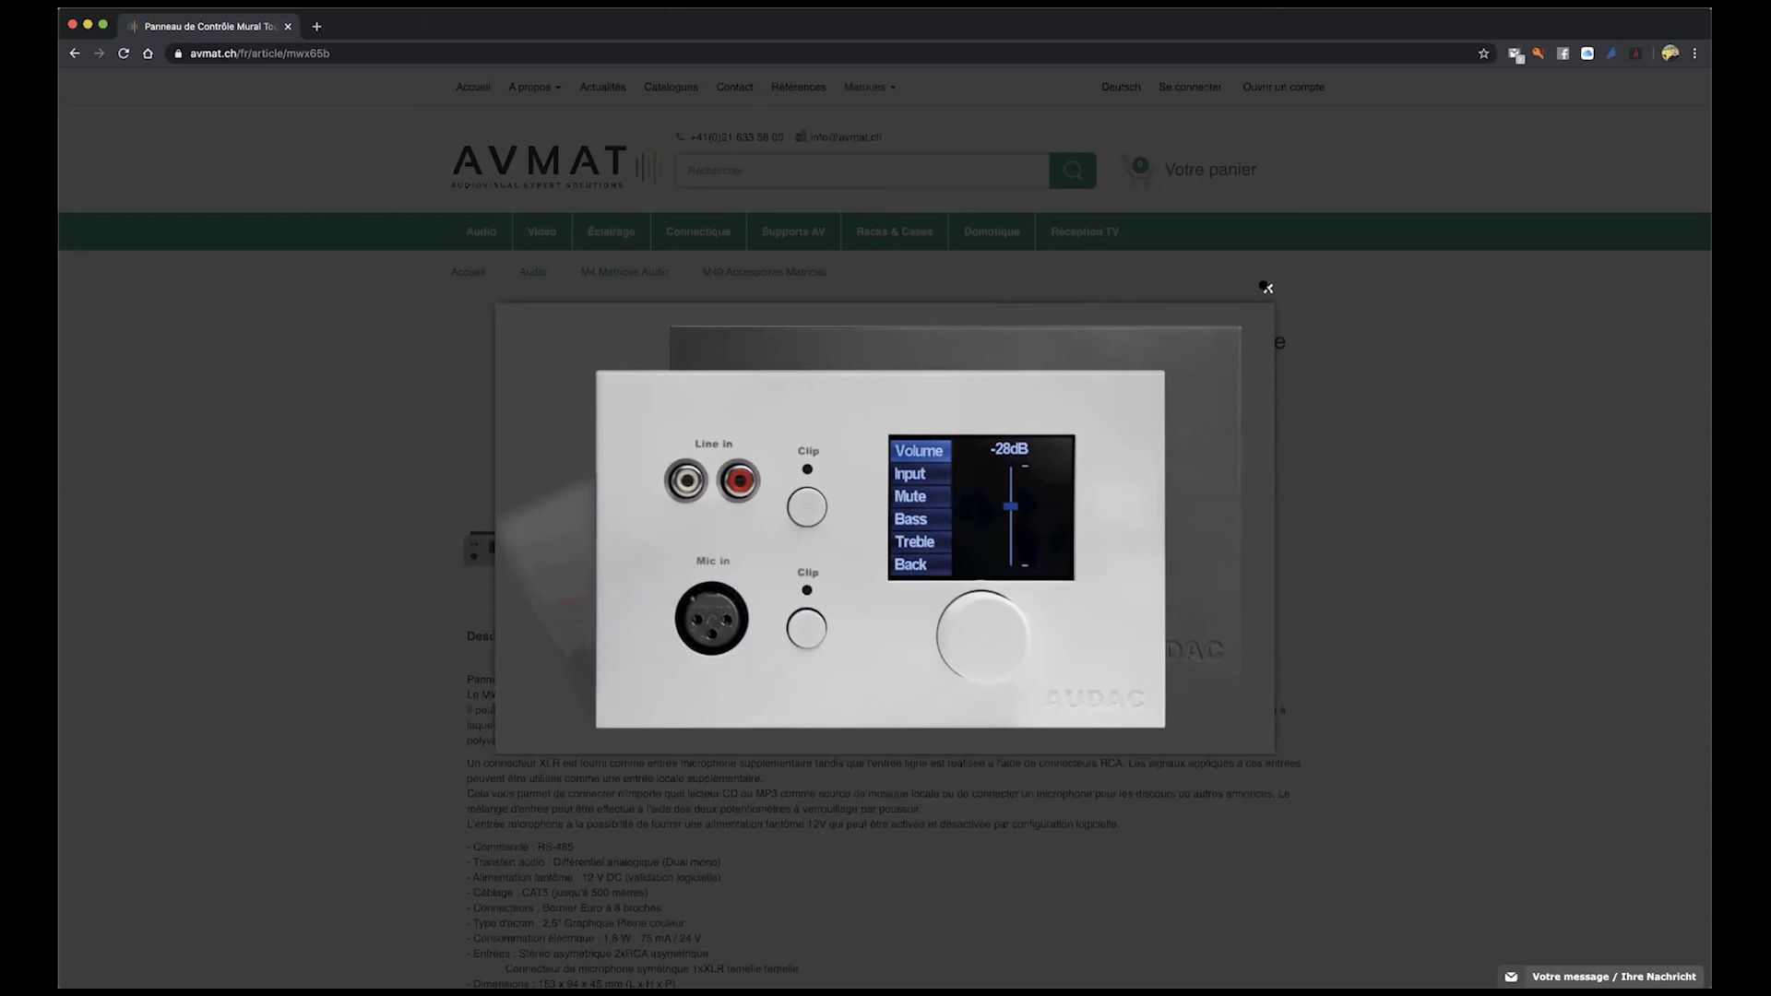
left_click(1389, 472)
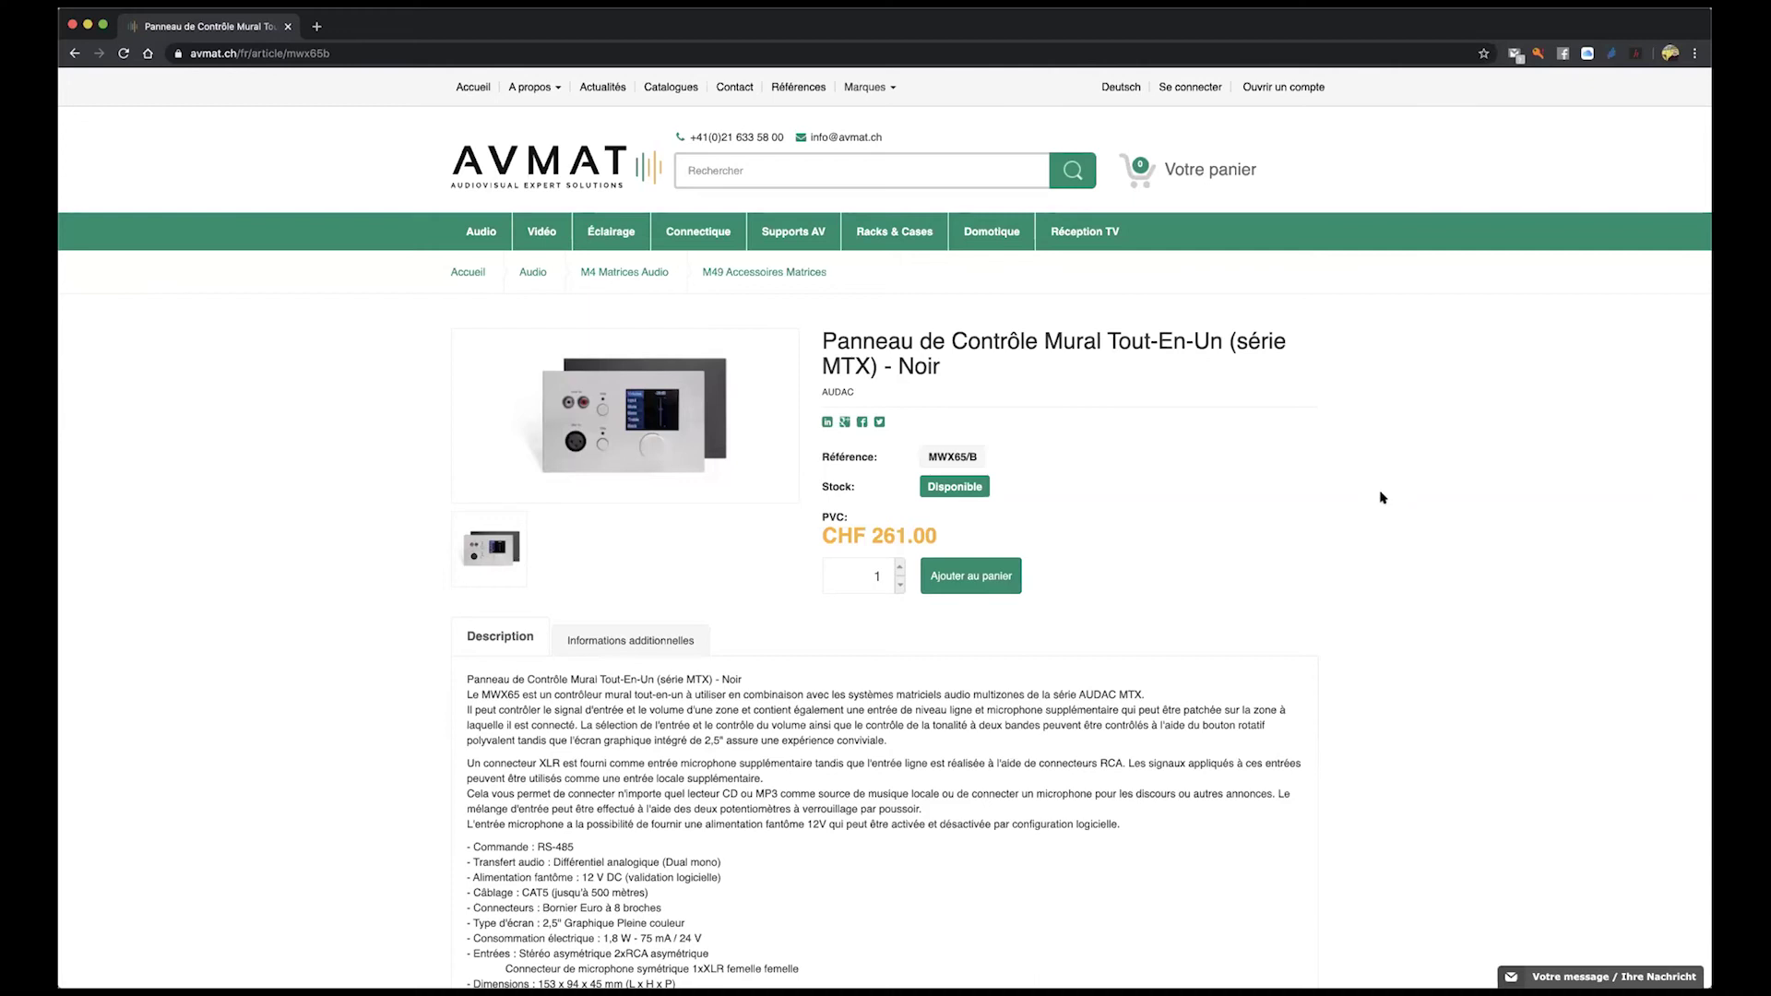